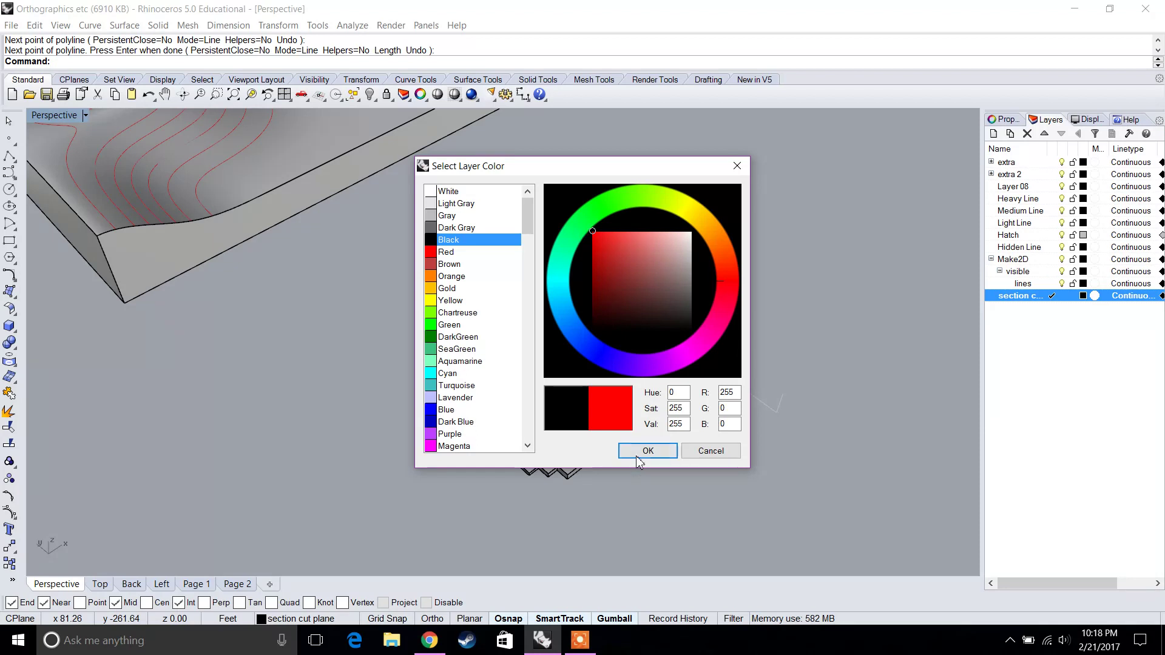
Create a vertical clipping plane beside the house, starting from the lower end of the short upright guide line.
{"action": "right_click_drag", "start_coordinate": [686, 458], "coordinate": [704, 421]}
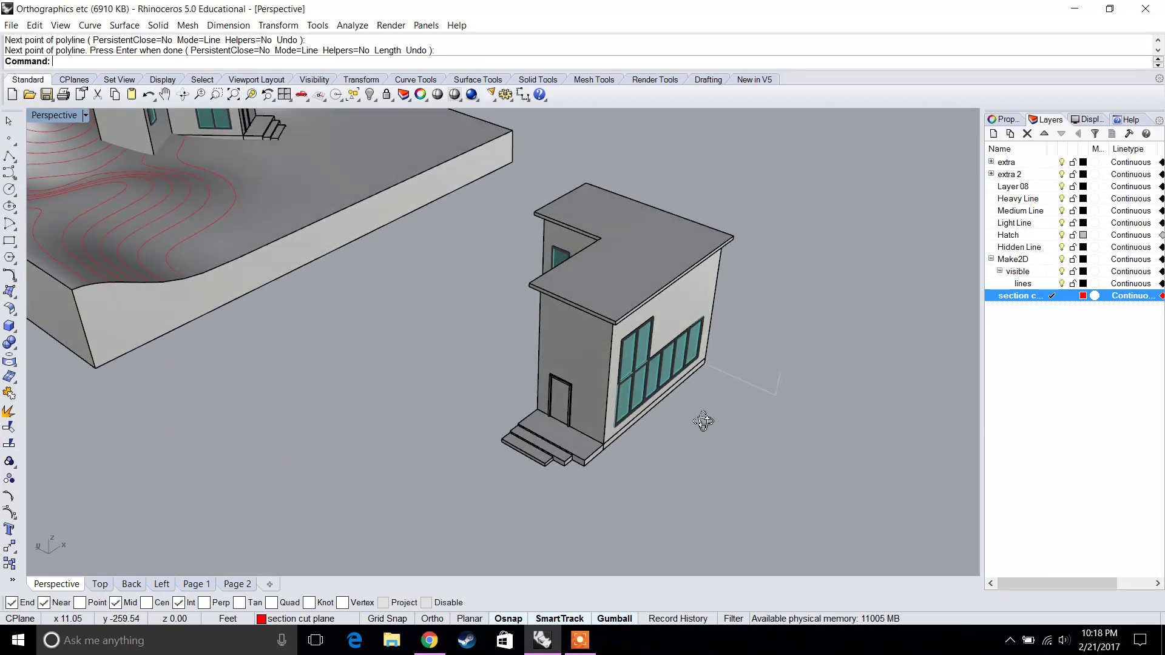
{"action": "type", "text": "Cl"}
{"action": "key", "text": "Return"}
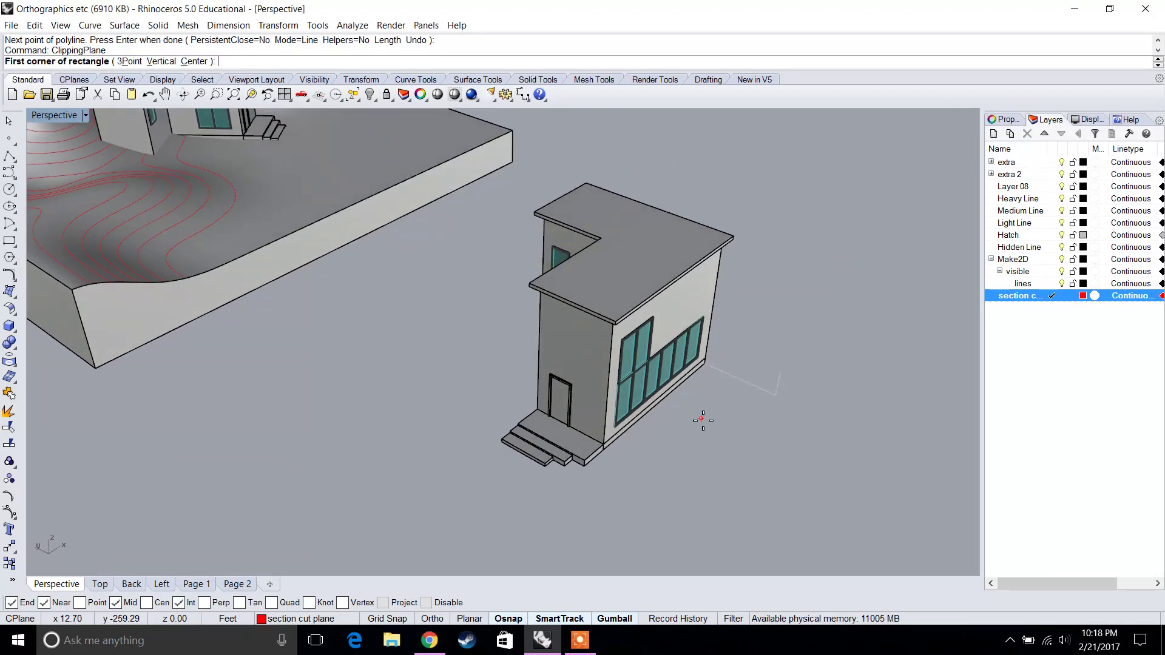
{"action": "left_click", "coordinate": [161, 62]}
{"action": "right_click_drag", "start_coordinate": [718, 399], "coordinate": [662, 406]}
{"action": "left_click", "coordinate": [782, 444]}
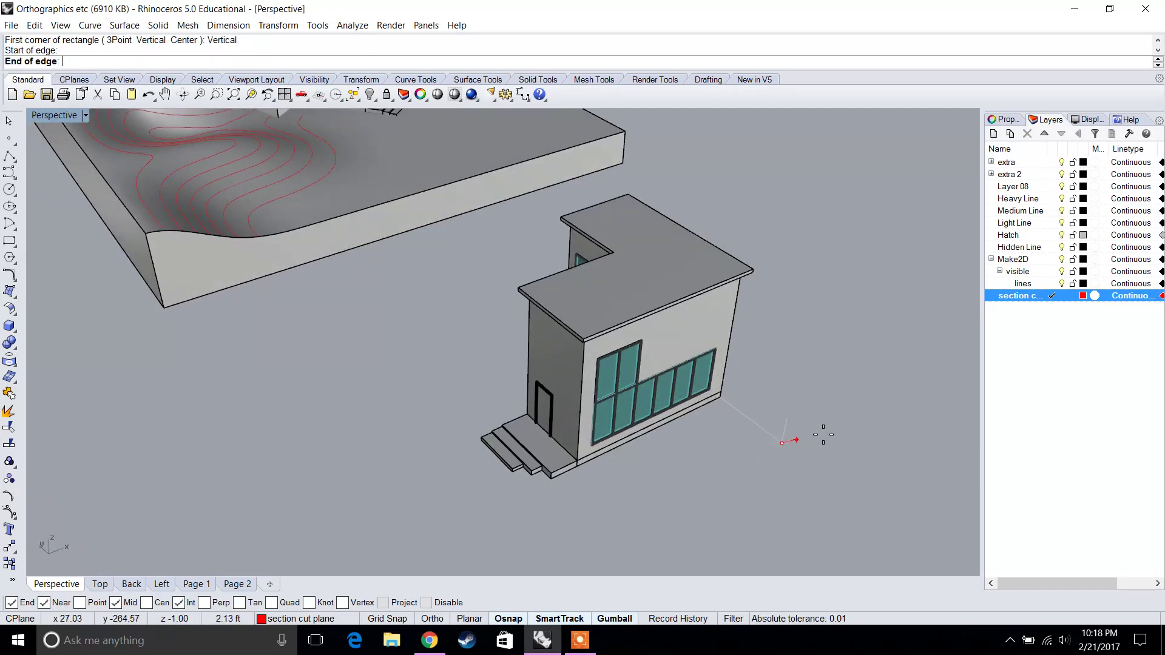
{"action": "left_click", "coordinate": [851, 406]}
{"action": "key", "text": "Return"}
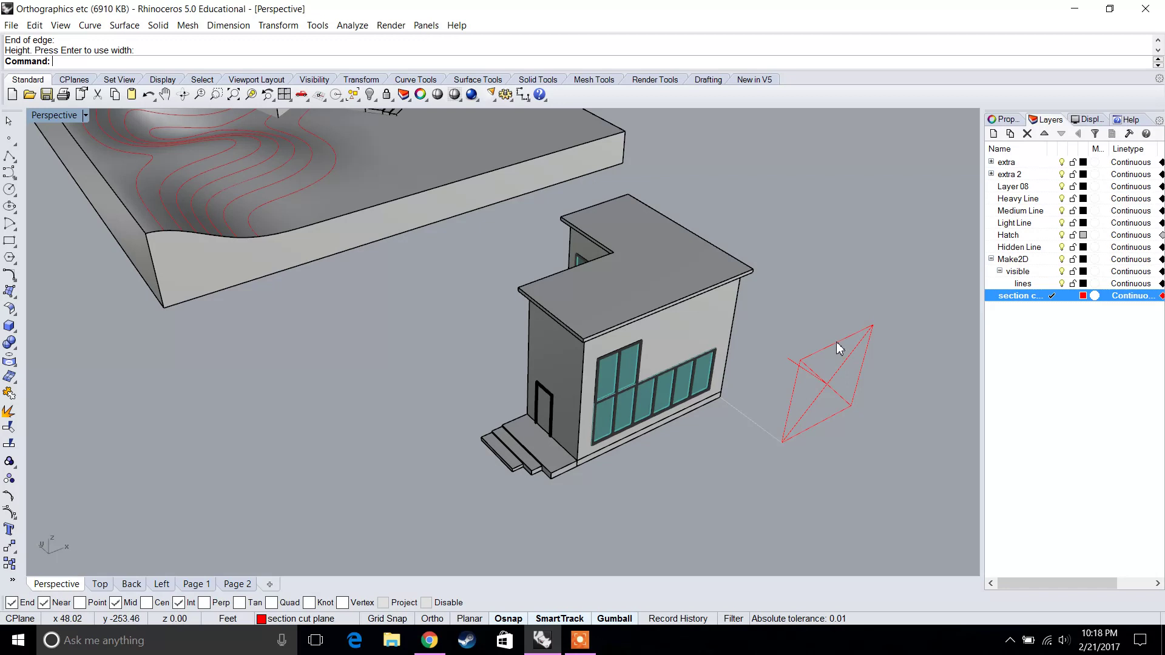
Rotate the clipping plane to horizontal so that it cuts through the house in plan.
{"action": "left_click", "coordinate": [828, 389]}
{"action": "left_click_drag", "start_coordinate": [802, 374], "coordinate": [858, 393]}
{"action": "scroll", "coordinate": [766, 388], "scroll_direction": "up", "scroll_amount": 4}
{"action": "right_click_drag", "start_coordinate": [830, 460], "coordinate": [731, 422], "text": "shift"}
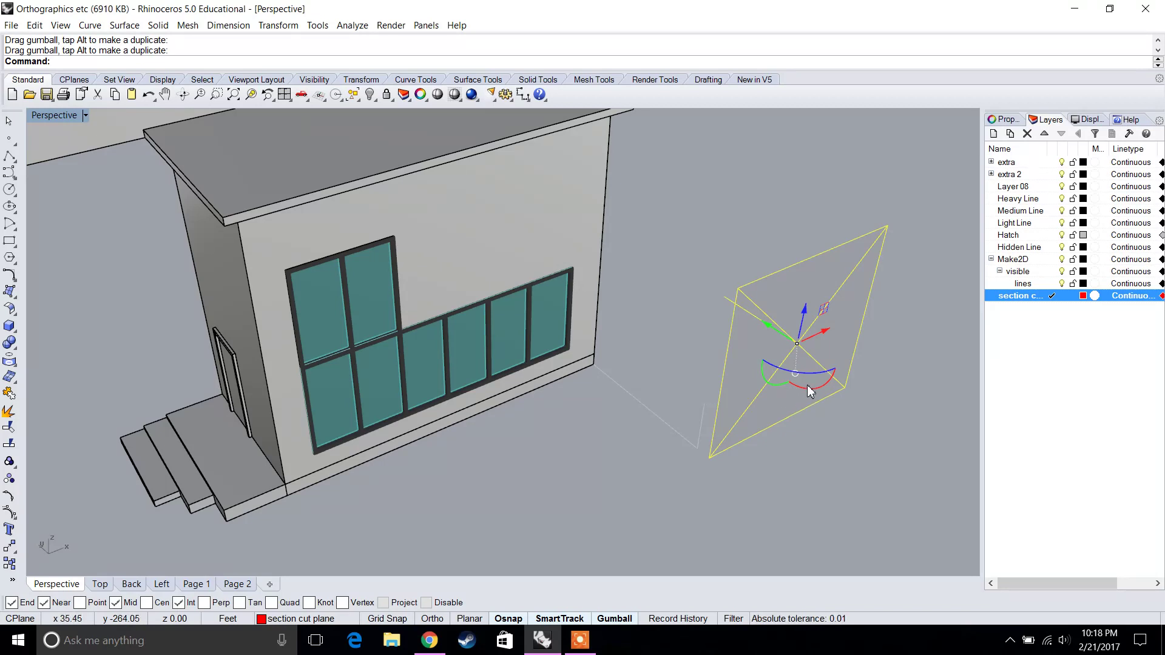
{"action": "left_click_drag", "start_coordinate": [799, 387], "coordinate": [917, 381], "text": "shift"}
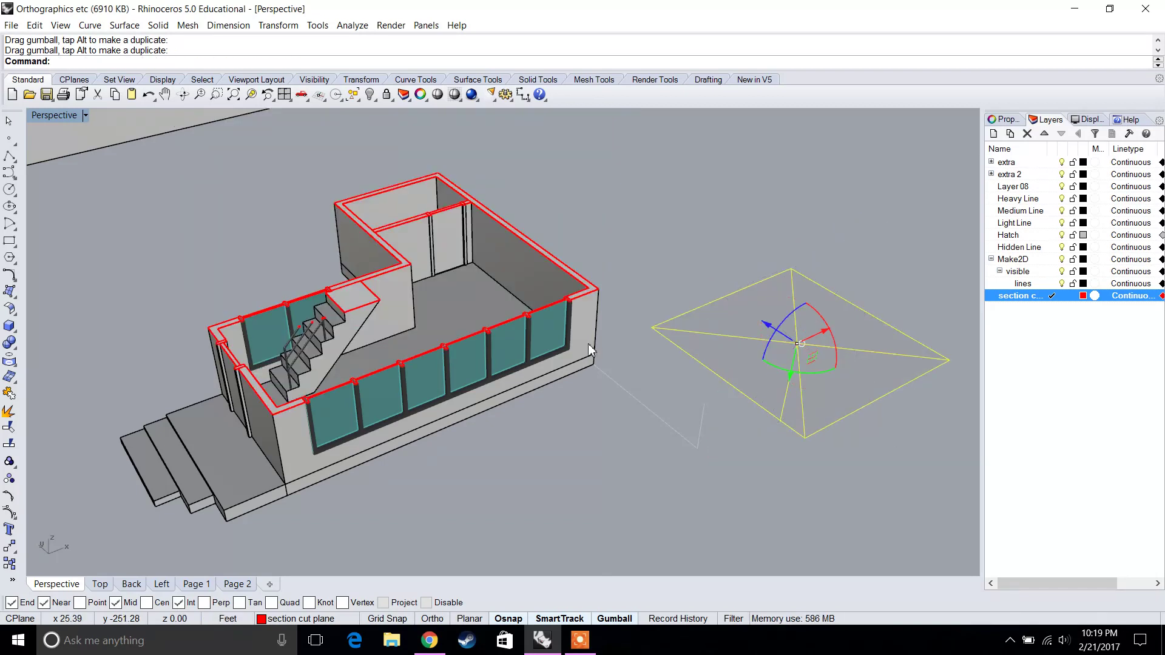
Move the clipping plane by its near corner onto the top end of the short upright guide line.
{"action": "type", "text": "move"}
{"action": "key", "text": "Return"}
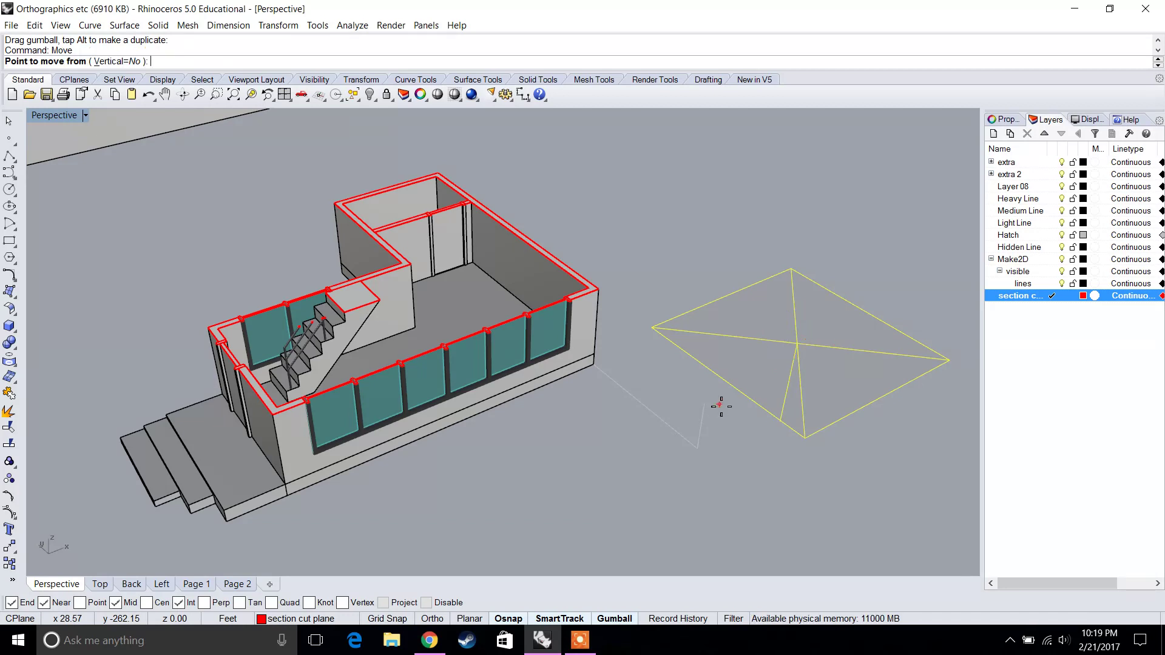
{"action": "left_click", "coordinate": [805, 437]}
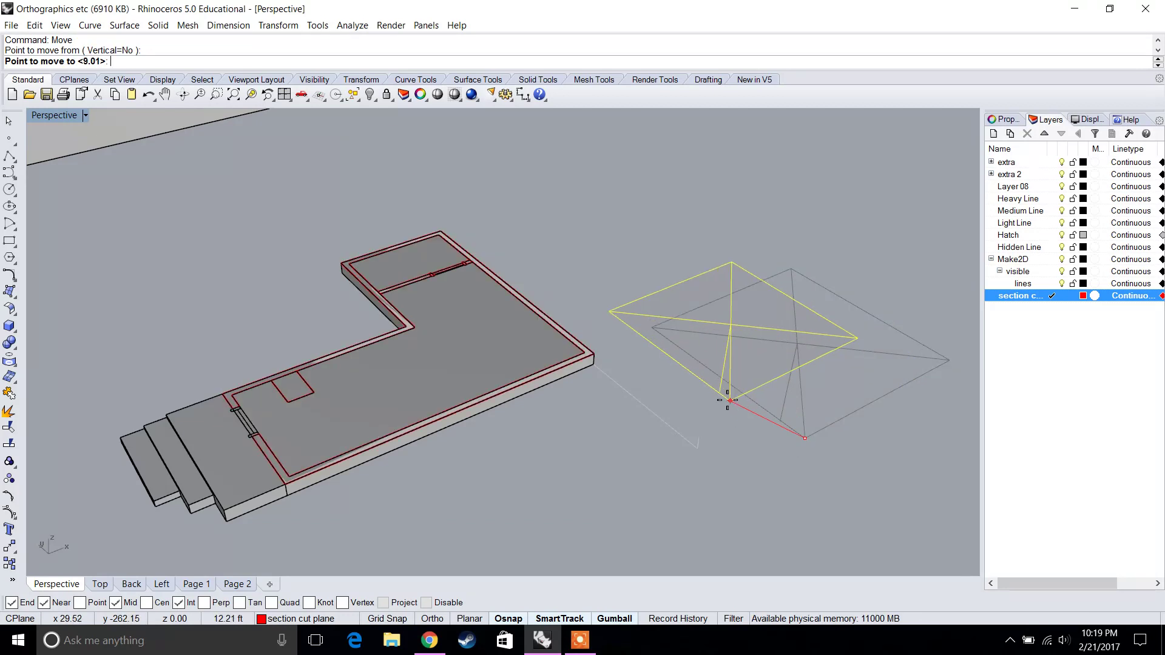
{"action": "left_click", "coordinate": [702, 398]}
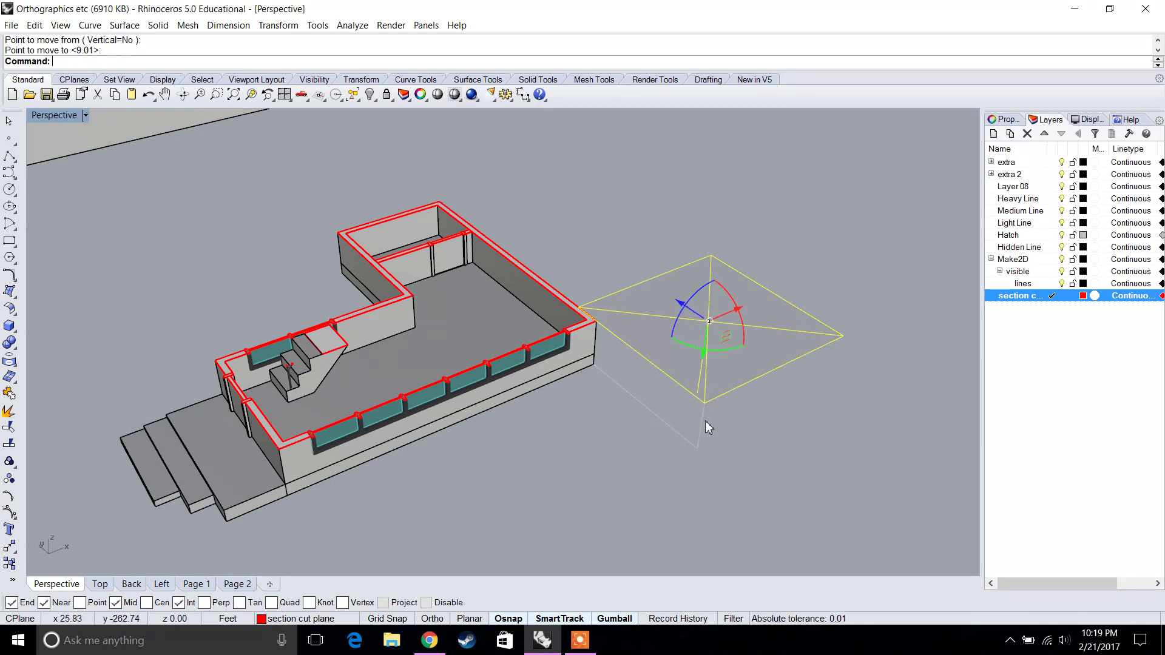
Set the Perspective viewport to the Top view and frame the cut house.
{"action": "mouse_move", "coordinate": [688, 423]}
{"action": "right_mouse_down"}
{"action": "mouse_move", "coordinate": [696, 416]}
{"action": "mouse_move", "coordinate": [686, 435]}
{"action": "right_mouse_up"}
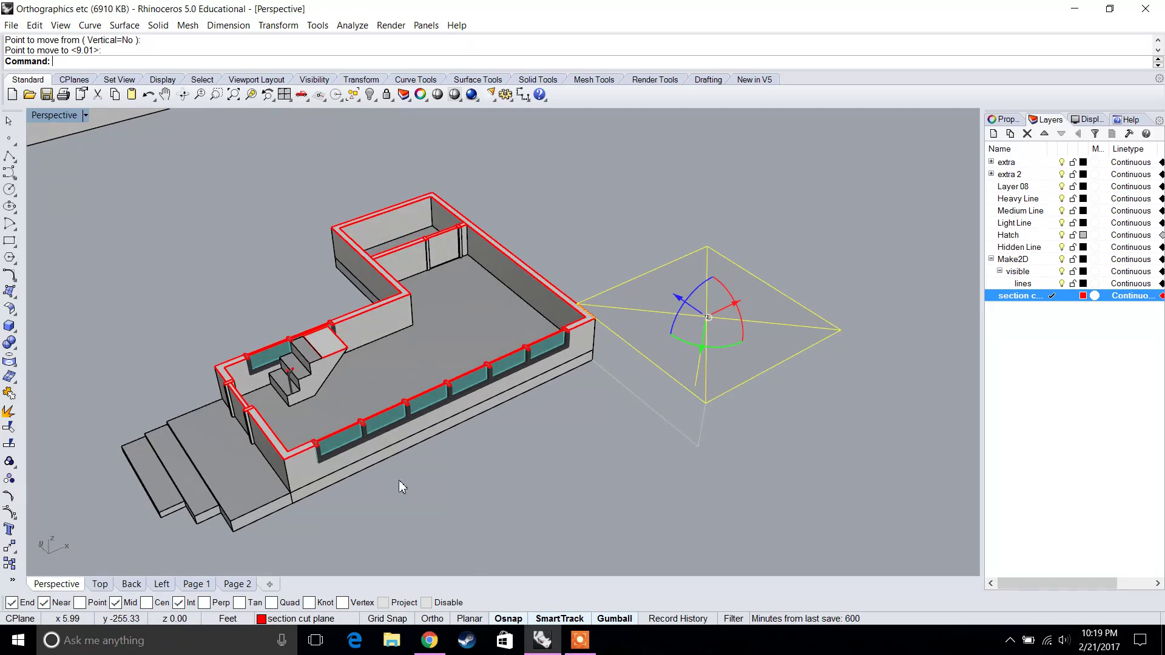
{"action": "right_click_drag", "start_coordinate": [698, 358], "coordinate": [753, 345]}
{"action": "right_click_drag", "start_coordinate": [388, 356], "coordinate": [179, 268]}
{"action": "left_click", "coordinate": [86, 118]}
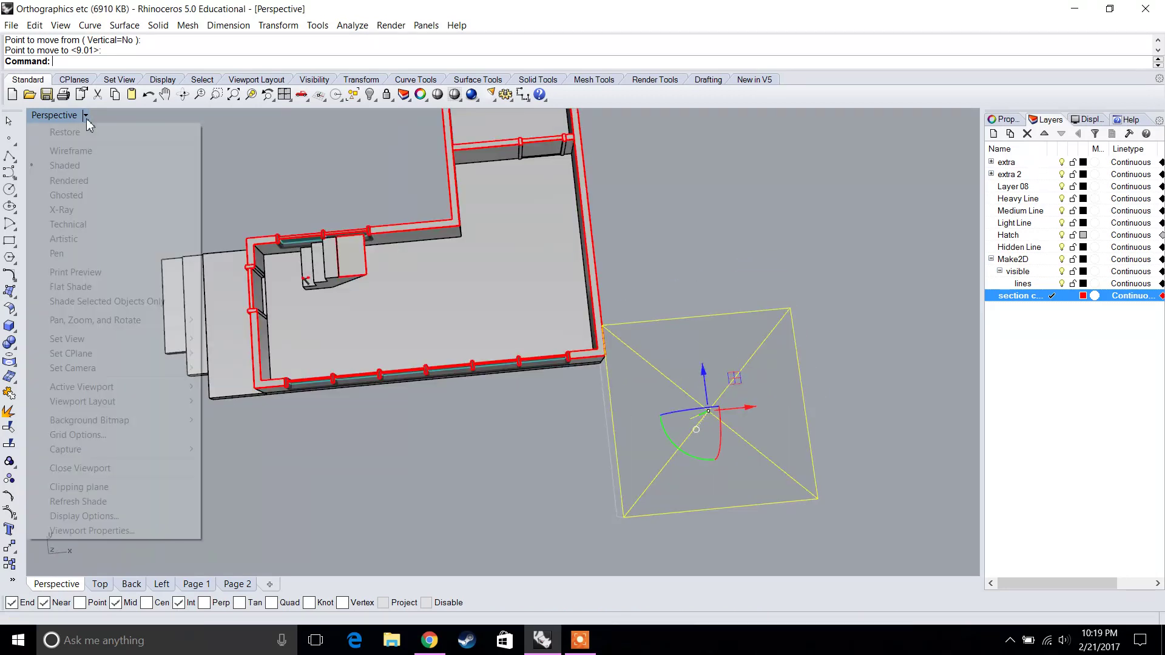
{"action": "mouse_move", "coordinate": [144, 338]}
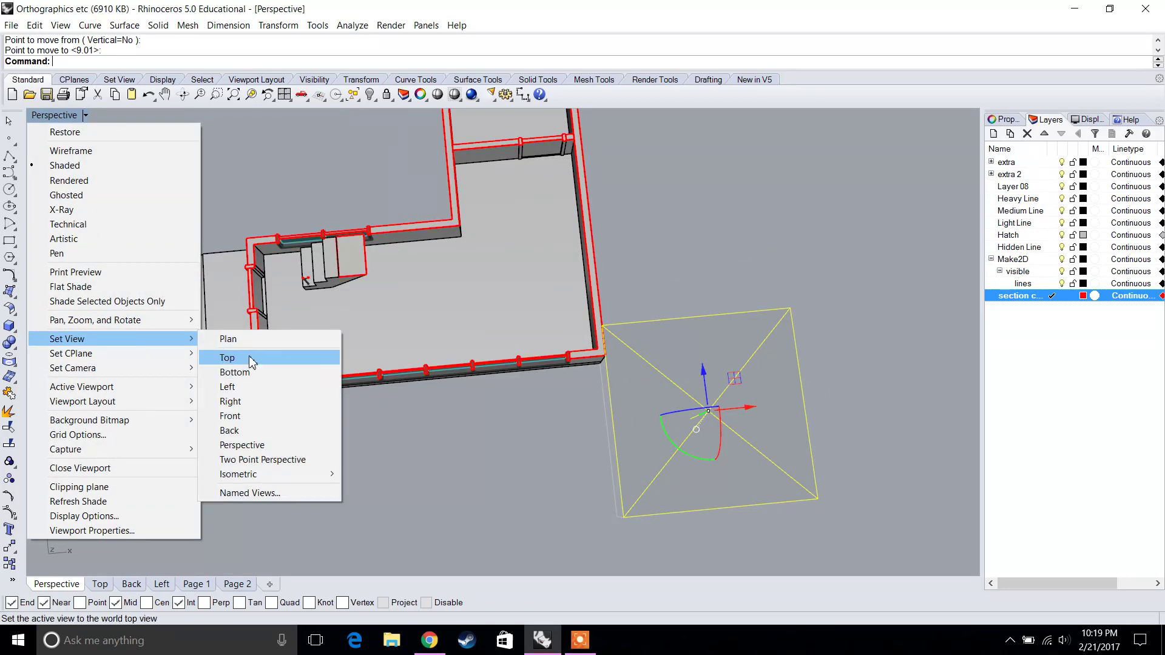
{"action": "left_click", "coordinate": [227, 358]}
{"action": "scroll", "coordinate": [452, 315], "scroll_direction": "down", "scroll_amount": 2}
{"action": "right_click_drag", "start_coordinate": [452, 316], "coordinate": [488, 443]}
Generate a 2D line drawing of the cut house and clipping plane with Make2D, using the Current View layout.
{"action": "key", "text": "Escape"}
{"action": "left_click_drag", "start_coordinate": [235, 217], "coordinate": [265, 199]}
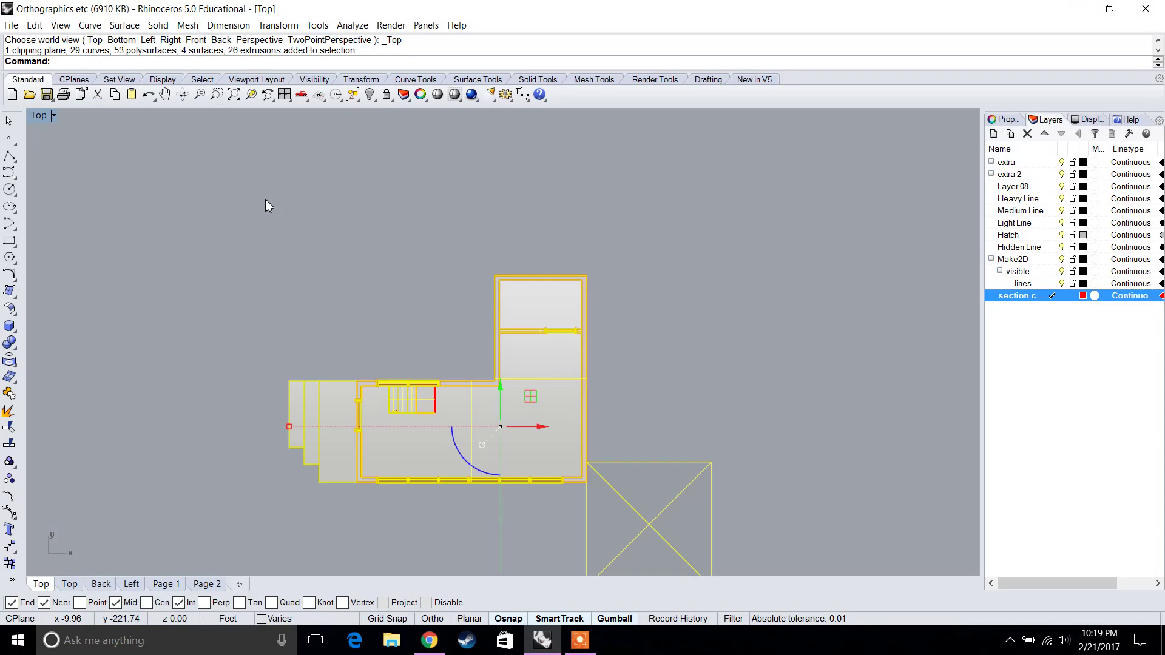
{"action": "type", "text": "Make2D"}
{"action": "key", "text": "Return"}
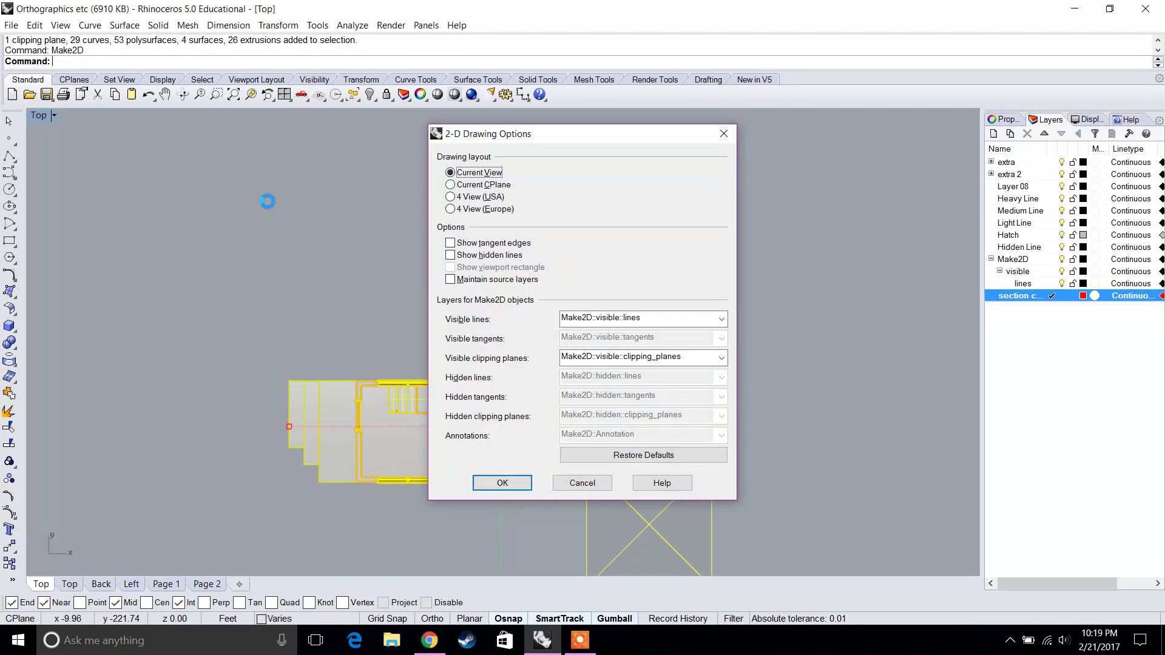
{"action": "key", "text": "Return"}
In the other Top viewport, move the new 2D plan drawing up, clear of the elevation drawings.
{"action": "double_click", "coordinate": [39, 115]}
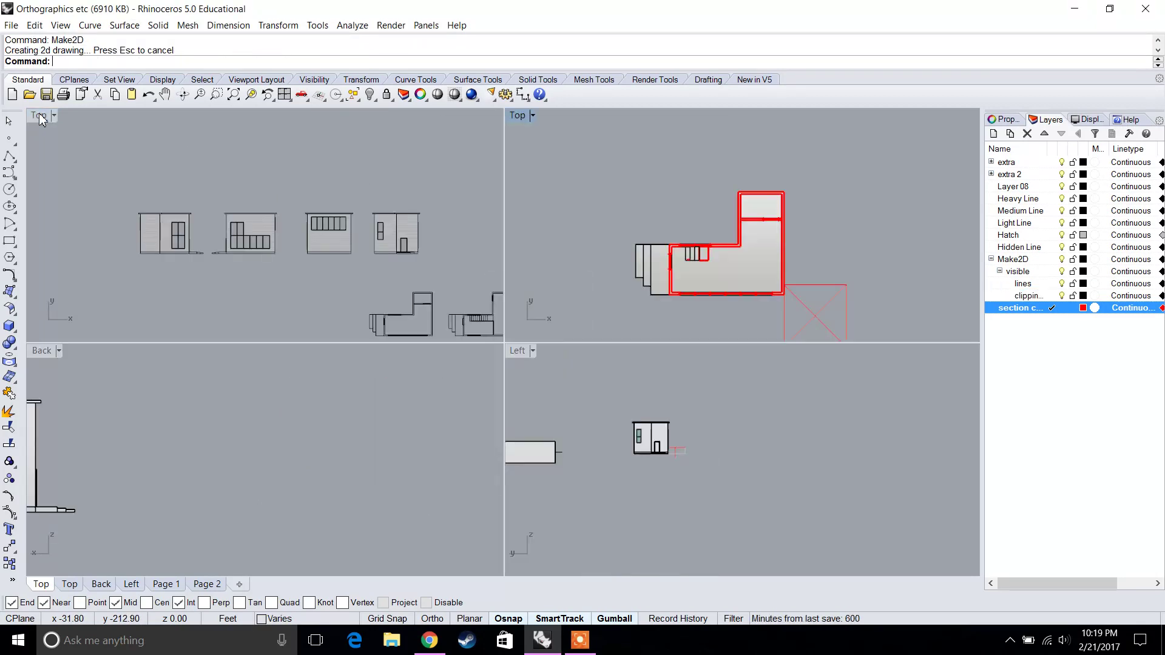
{"action": "double_click", "coordinate": [40, 114]}
{"action": "scroll", "coordinate": [375, 272], "scroll_direction": "down", "scroll_amount": 15}
{"action": "right_click_drag", "start_coordinate": [396, 352], "coordinate": [418, 311]}
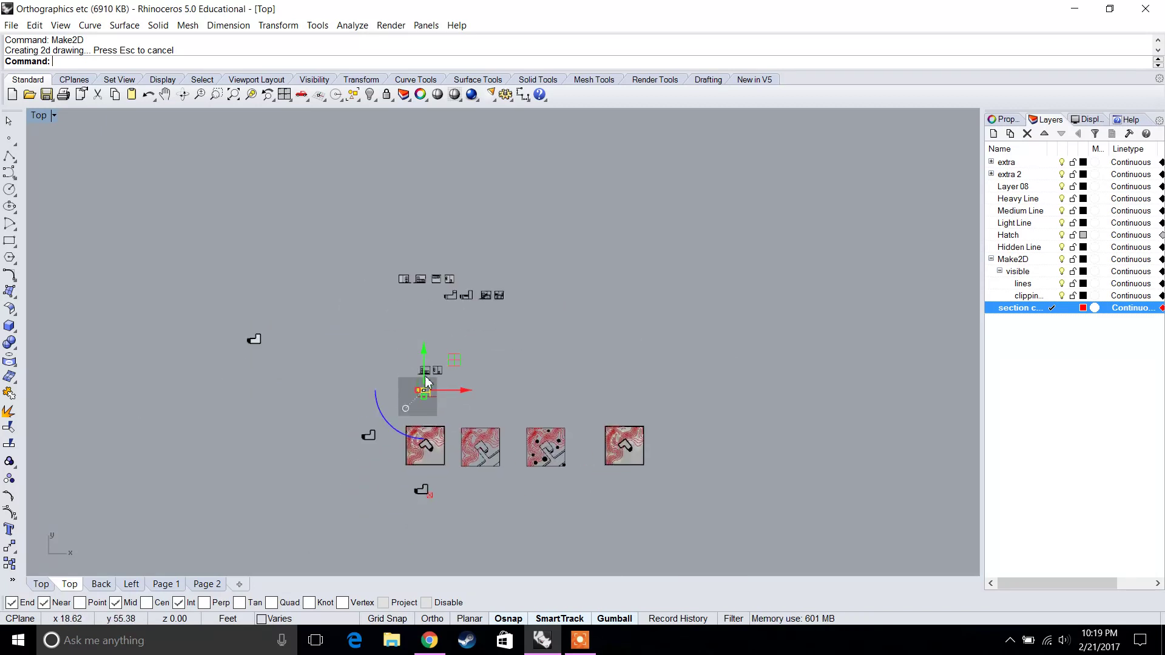
{"action": "scroll", "coordinate": [423, 383], "scroll_direction": "up", "scroll_amount": 13}
{"action": "left_click_drag", "start_coordinate": [425, 382], "coordinate": [417, 227]}
{"action": "scroll", "coordinate": [420, 234], "scroll_direction": "up", "scroll_amount": 9}
{"action": "scroll", "coordinate": [431, 272], "scroll_direction": "up", "scroll_amount": 8}
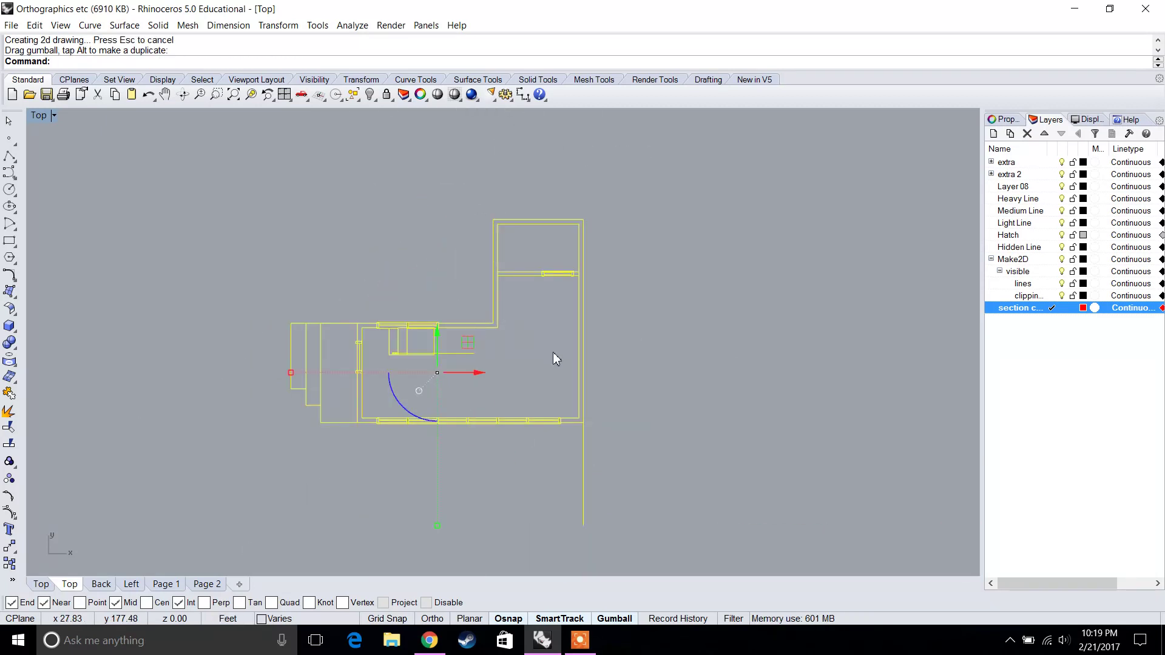
Delete the leftover vertical guide line that extends below the 2D floor plan.
{"action": "left_click", "coordinate": [552, 353]}
{"action": "left_click_drag", "start_coordinate": [643, 540], "coordinate": [542, 482]}
{"action": "key", "text": "Delete"}
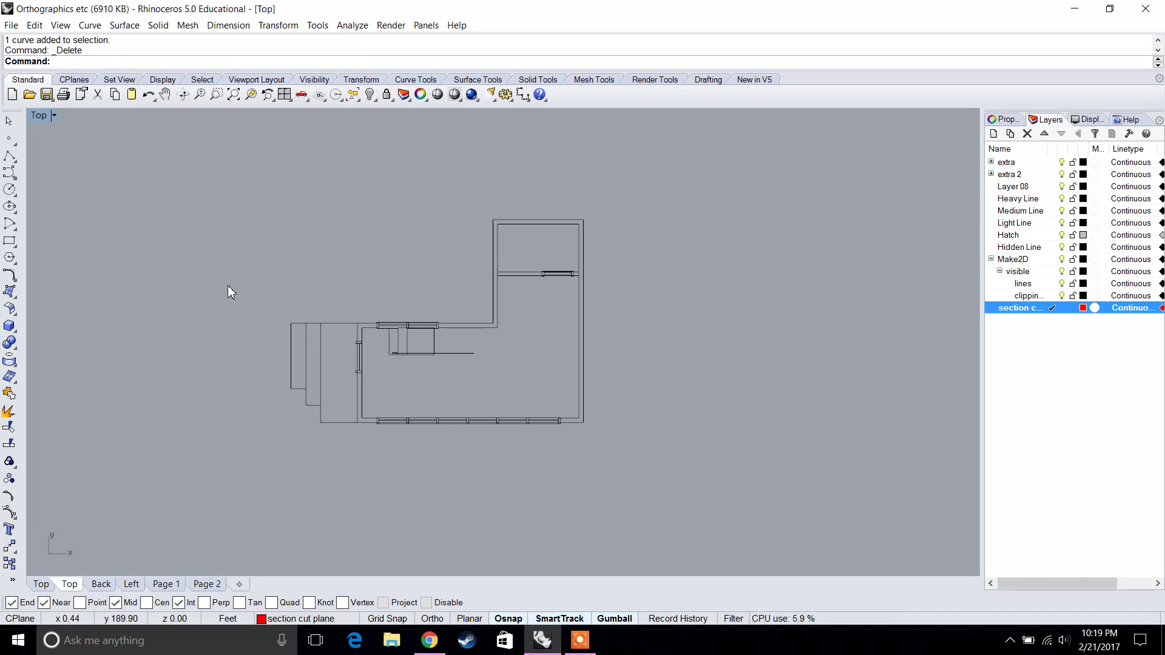
{"action": "scroll", "coordinate": [526, 273], "scroll_direction": "down", "scroll_amount": 5}
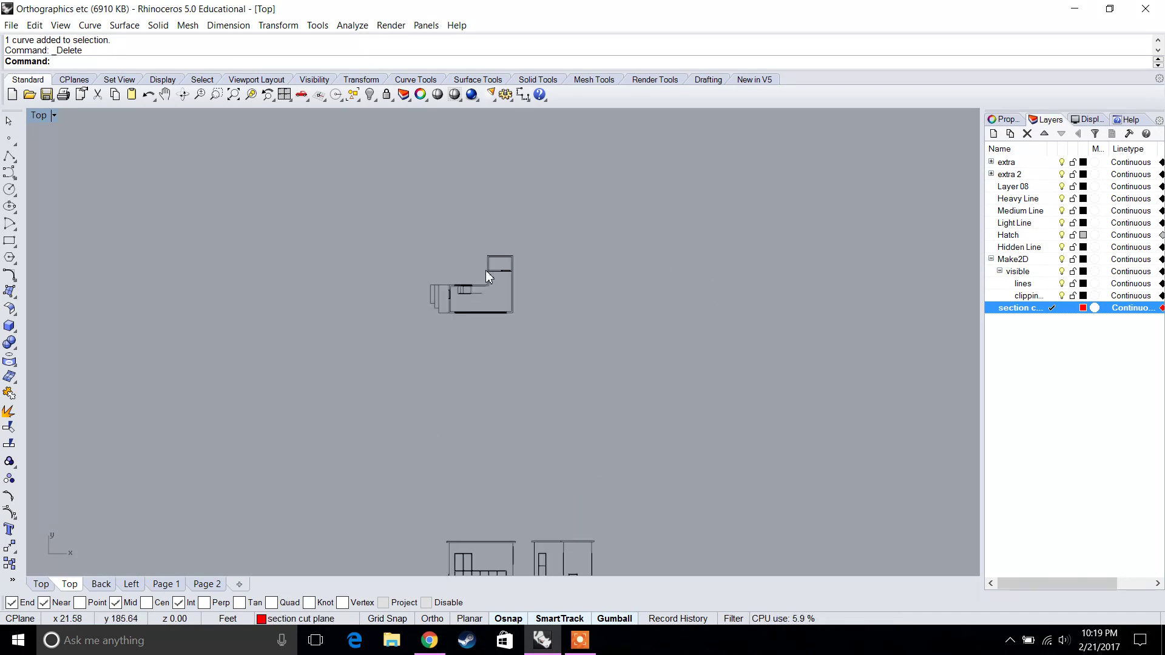
Return to the Top viewport containing the cut house and set it back to the Perspective view.
{"action": "double_click", "coordinate": [42, 117]}
{"action": "double_click", "coordinate": [518, 119]}
{"action": "scroll", "coordinate": [545, 304], "scroll_direction": "up", "scroll_amount": 2}
{"action": "left_click", "coordinate": [53, 115]}
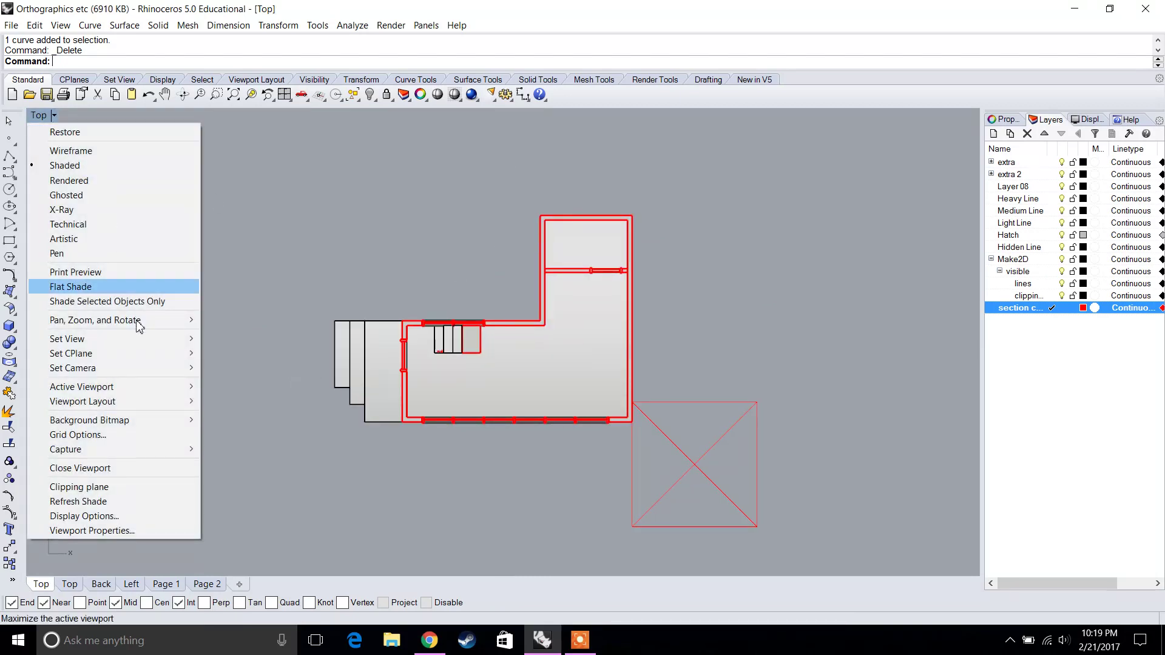
{"action": "mouse_move", "coordinate": [176, 344]}
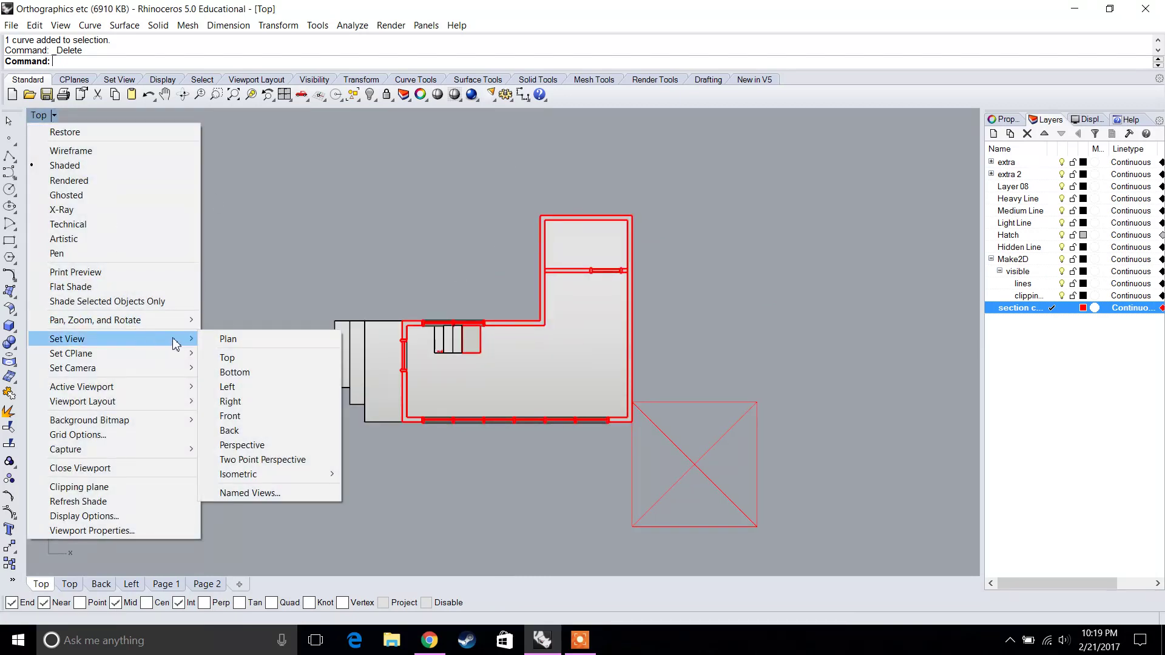
{"action": "left_click", "coordinate": [259, 445]}
Raise the clipping plane together with its guide line vertically to the upper storey of the house.
{"action": "left_click", "coordinate": [629, 499]}
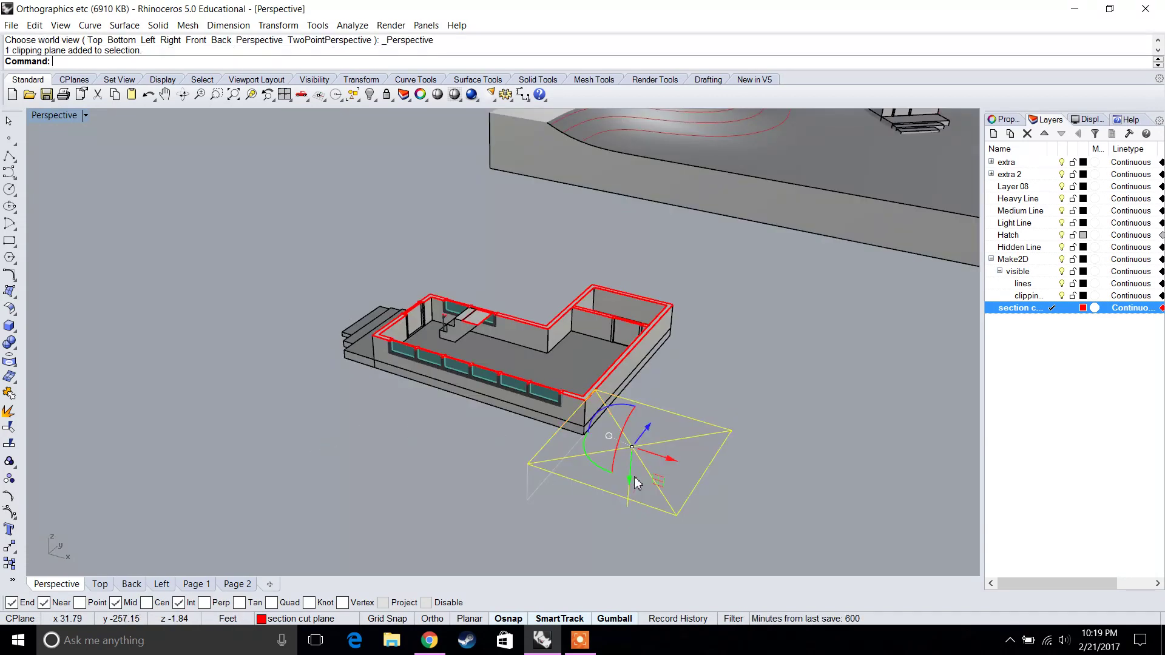
{"action": "left_click", "coordinate": [559, 484], "text": "shift"}
{"action": "left_click_drag", "start_coordinate": [632, 457], "coordinate": [629, 315]}
Move the clipping plane and guide line from the line's lower end to the corner of the stair's top landing.
{"action": "type", "text": "ve"}
{"action": "key", "text": "Return"}
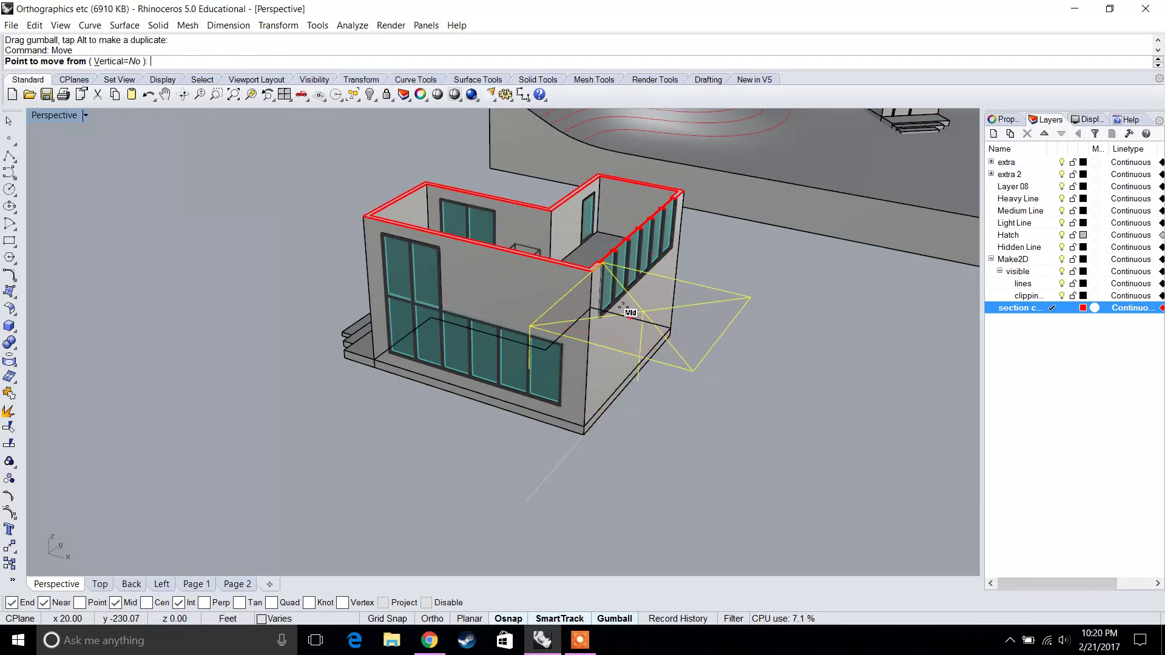
{"action": "scroll", "coordinate": [528, 358], "scroll_direction": "up", "scroll_amount": 5}
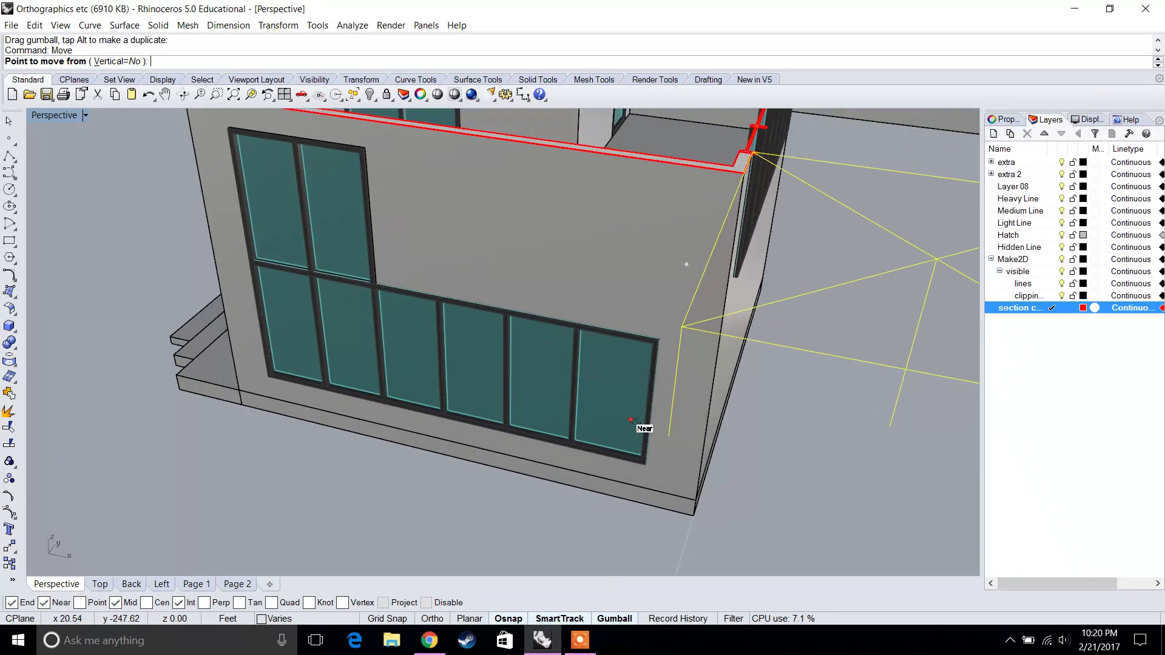
{"action": "left_click", "coordinate": [670, 435]}
{"action": "scroll", "coordinate": [607, 334], "scroll_direction": "down", "scroll_amount": 5}
{"action": "scroll", "coordinate": [565, 195], "scroll_direction": "up", "scroll_amount": 6}
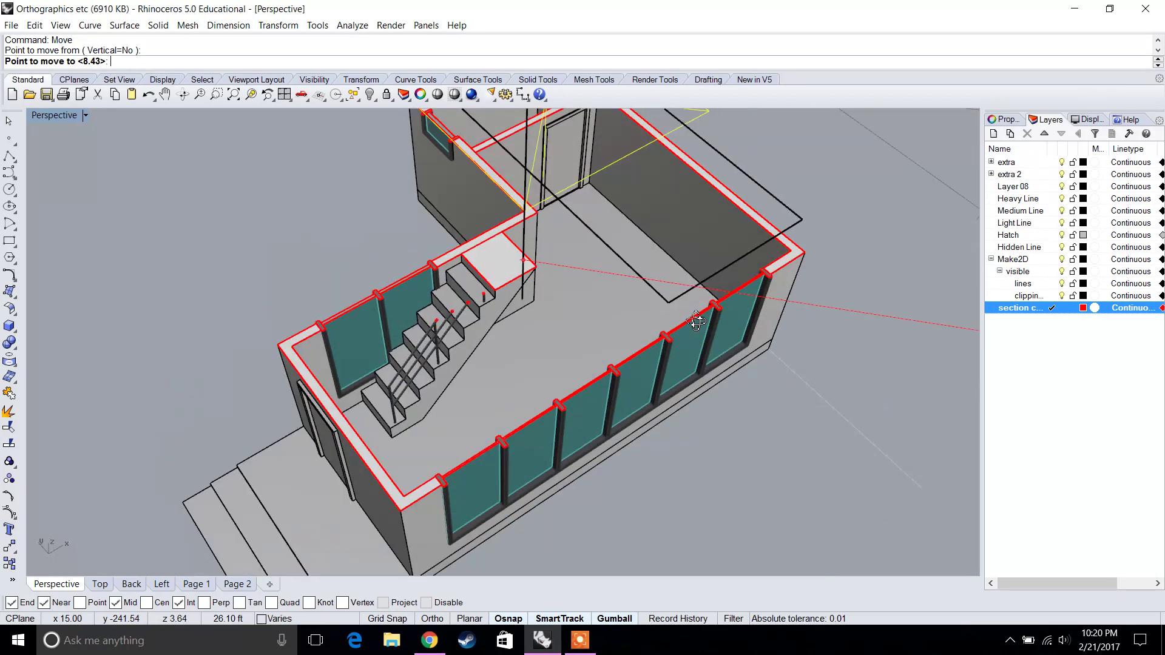
{"action": "right_click_drag", "start_coordinate": [551, 226], "coordinate": [528, 190]}
{"action": "scroll", "coordinate": [544, 207], "scroll_direction": "up", "scroll_amount": 2}
{"action": "left_click", "coordinate": [529, 190]}
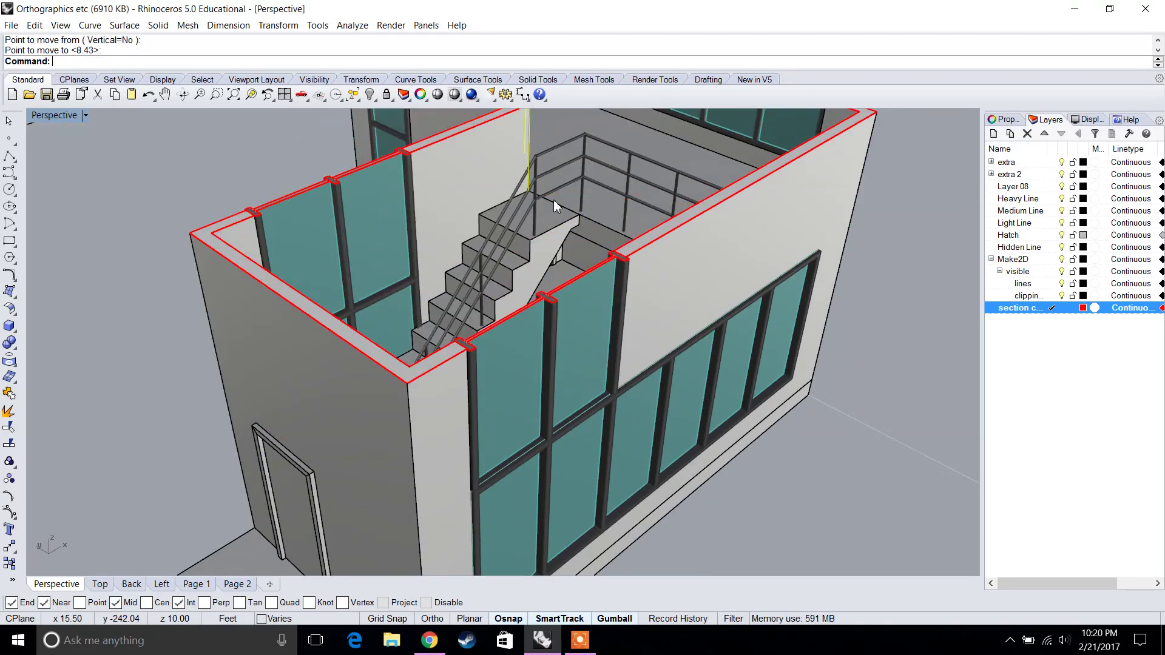
Set the viewport showing the upper-floor cut to the Top view.
{"action": "scroll", "coordinate": [598, 221], "scroll_direction": "down", "scroll_amount": 3}
{"action": "right_click_drag", "start_coordinate": [614, 276], "coordinate": [480, 303]}
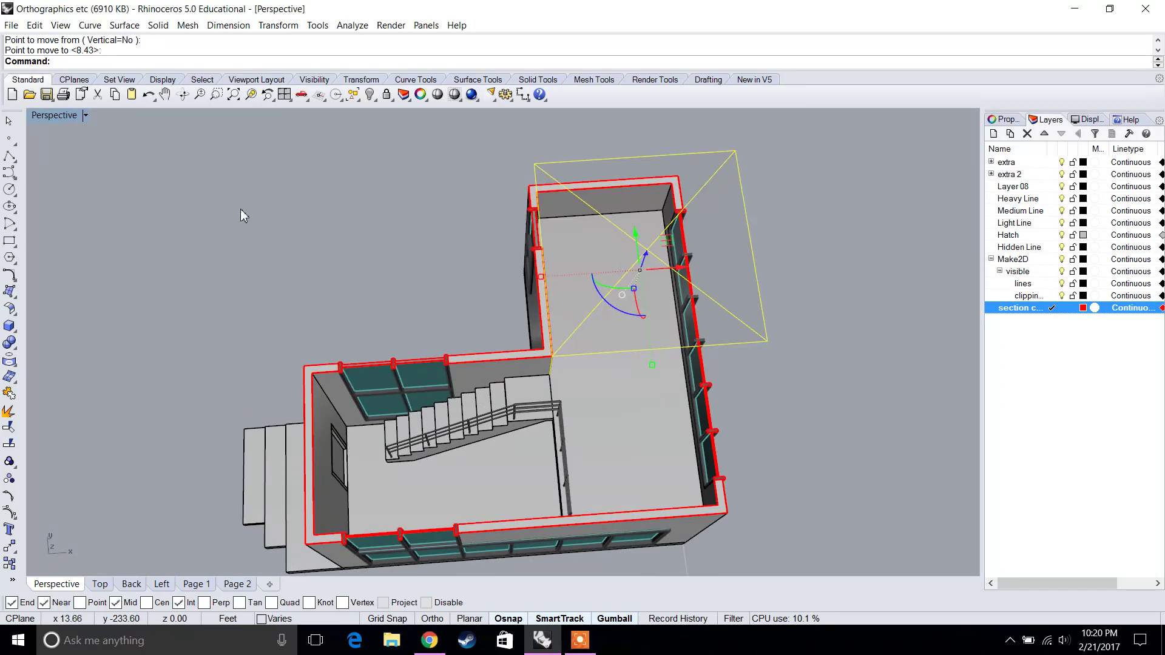
{"action": "left_click", "coordinate": [82, 118]}
{"action": "mouse_move", "coordinate": [112, 340]}
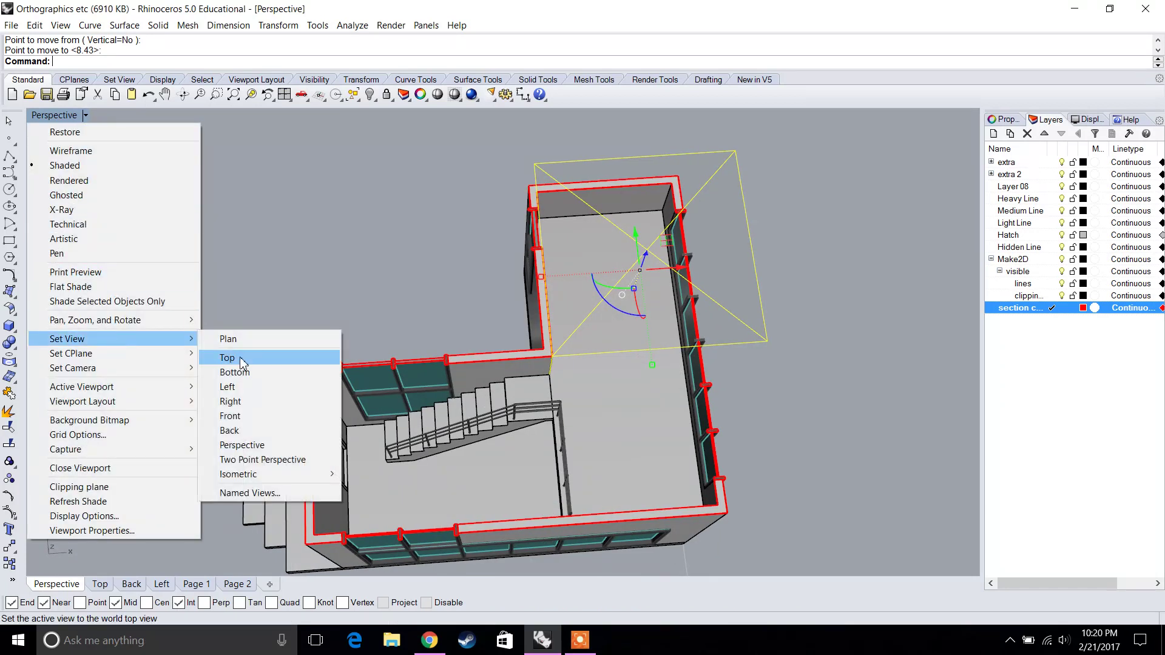
{"action": "left_click", "coordinate": [242, 363]}
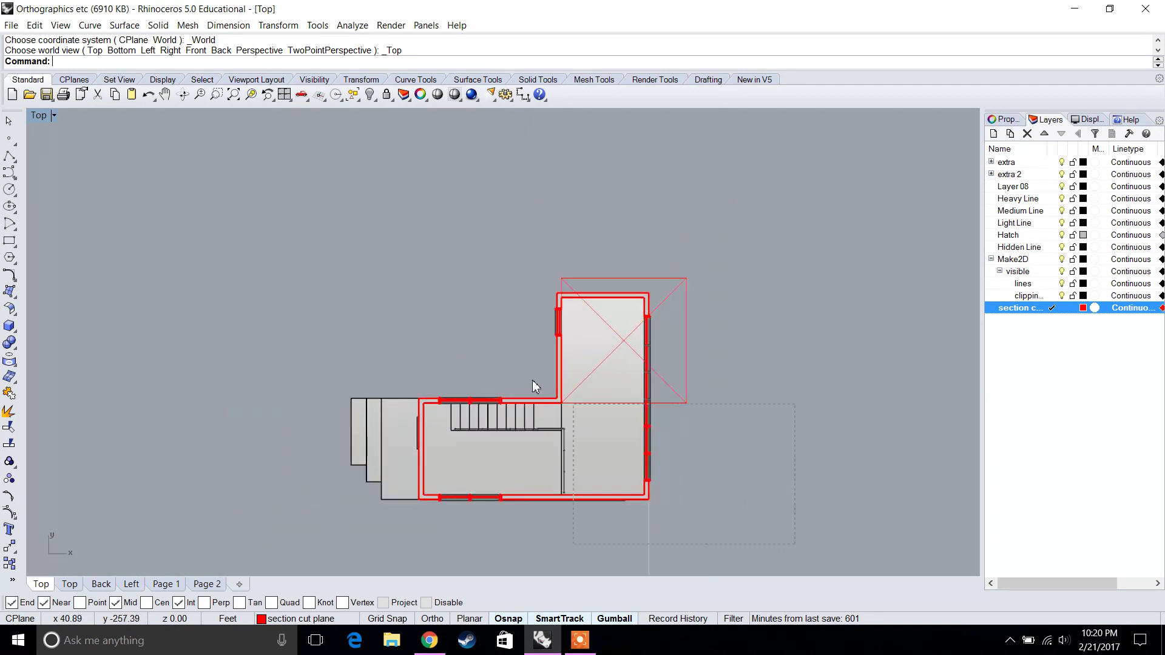
Select everything around the upper-floor cut and generate its 2D plan with Make2D using the existing options.
{"action": "key", "text": "ctrl+a"}
{"action": "type", "text": "Mak"}
{"action": "key", "text": "Return"}
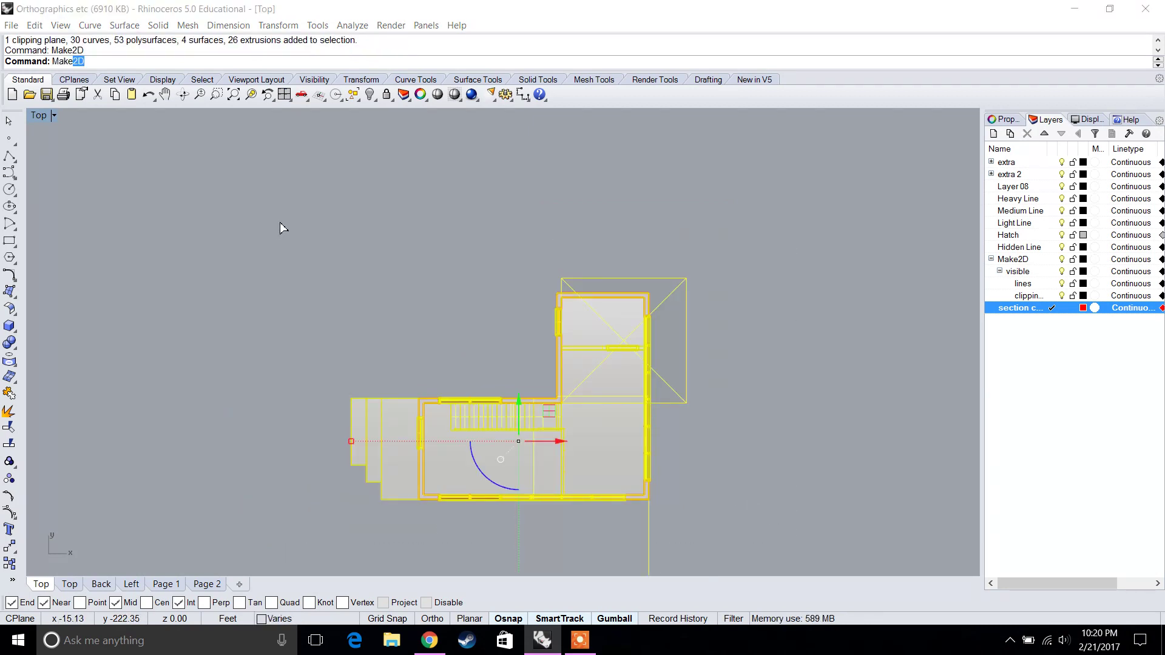
{"action": "key", "text": "Return"}
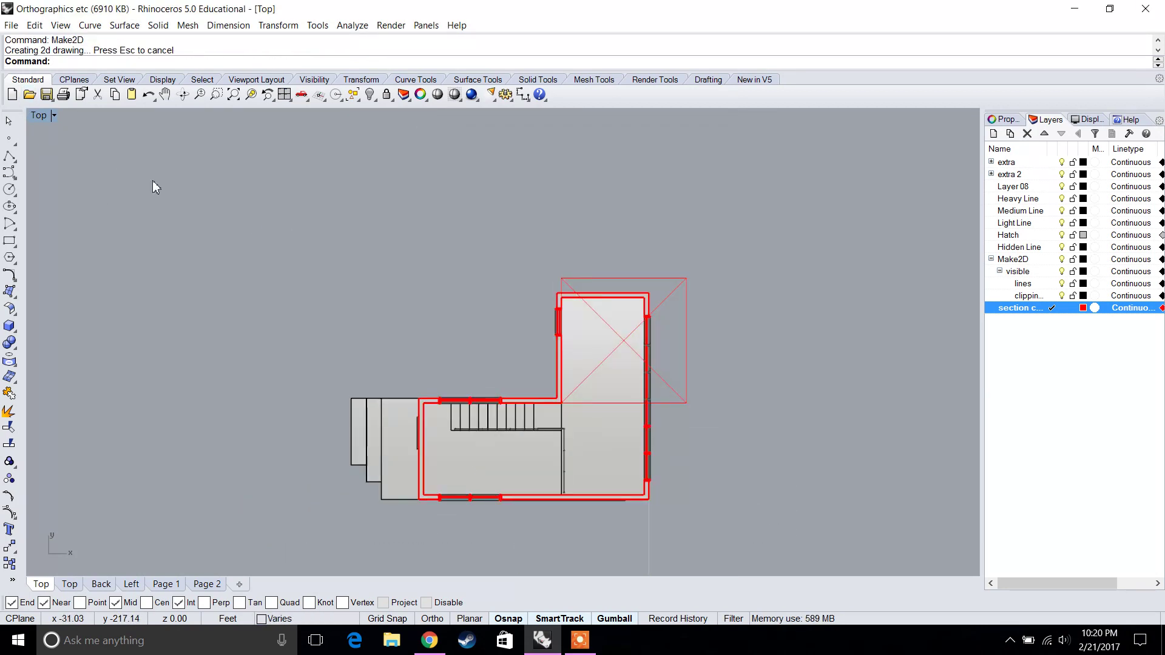
Delete the clipping plane from the house model.
{"action": "scroll", "coordinate": [170, 189], "scroll_direction": "down", "scroll_amount": 8}
{"action": "right_click_drag", "start_coordinate": [322, 380], "coordinate": [358, 590]}
{"action": "right_click_drag", "start_coordinate": [357, 401], "coordinate": [360, 417]}
{"action": "right_click_drag", "start_coordinate": [452, 508], "coordinate": [409, 314]}
{"action": "left_click", "coordinate": [412, 471]}
{"action": "key", "text": "Delete"}
Locate the new upper-floor 2D plan near the origin and examine its stairs, walls and guide line.
{"action": "scroll", "coordinate": [389, 373], "scroll_direction": "down", "scroll_amount": 12}
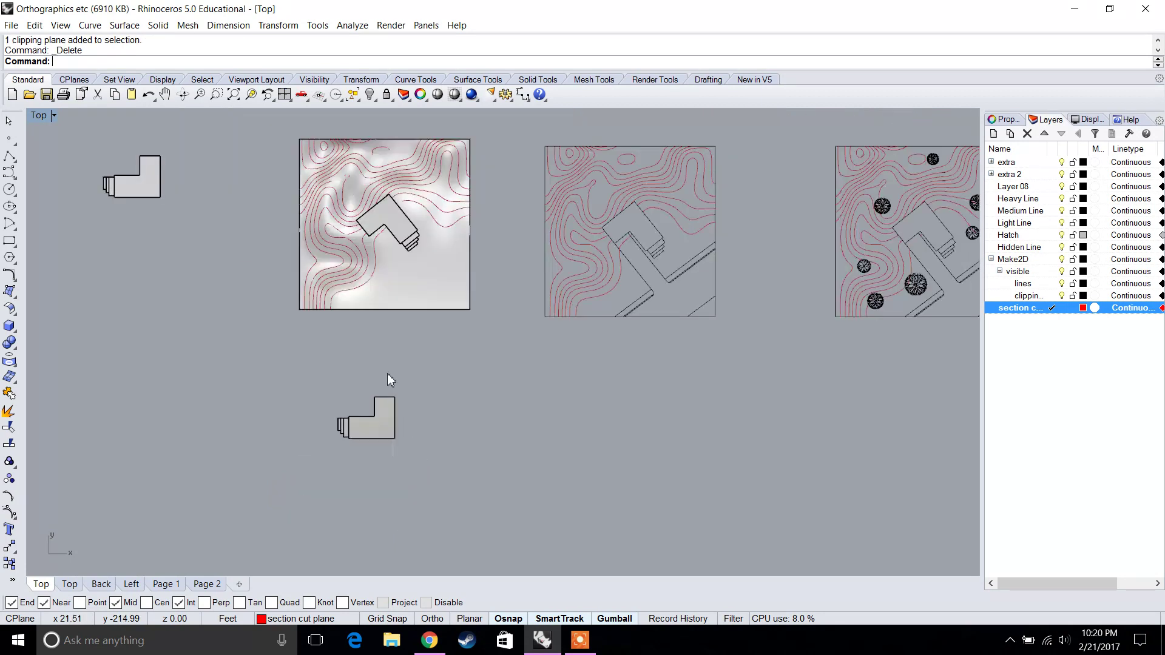
{"action": "right_click_drag", "start_coordinate": [350, 198], "coordinate": [382, 402]}
{"action": "scroll", "coordinate": [417, 253], "scroll_direction": "up", "scroll_amount": 12}
{"action": "scroll", "coordinate": [493, 484], "scroll_direction": "down", "scroll_amount": 4}
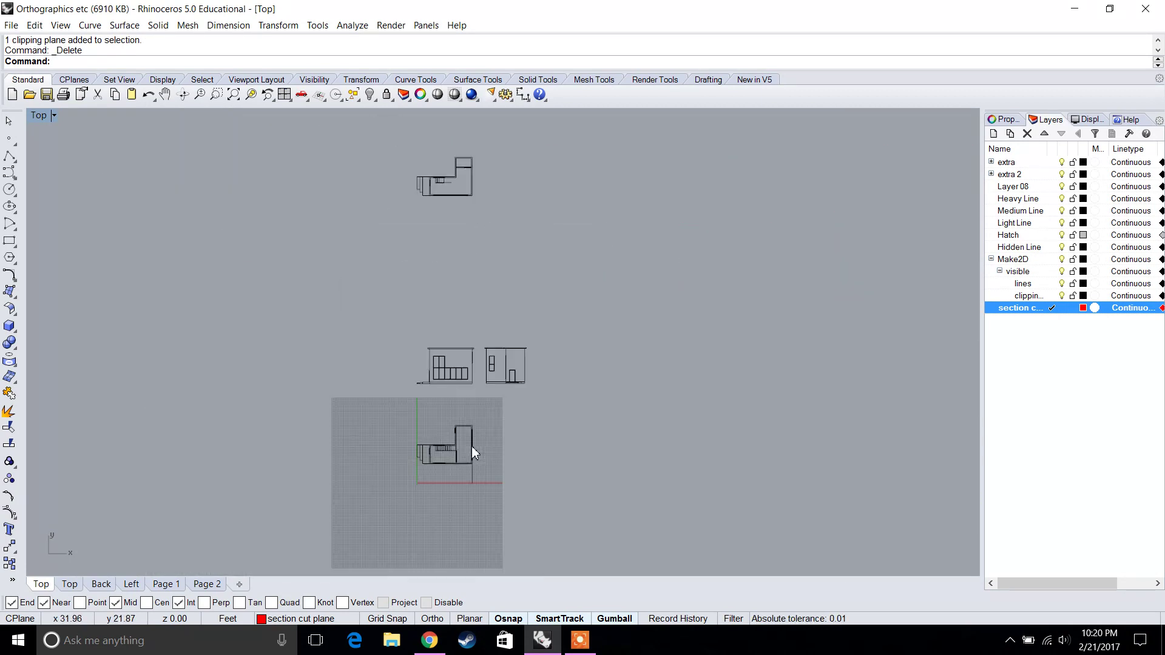
{"action": "scroll", "coordinate": [488, 387], "scroll_direction": "up", "scroll_amount": 2}
{"action": "scroll", "coordinate": [477, 383], "scroll_direction": "up", "scroll_amount": 5}
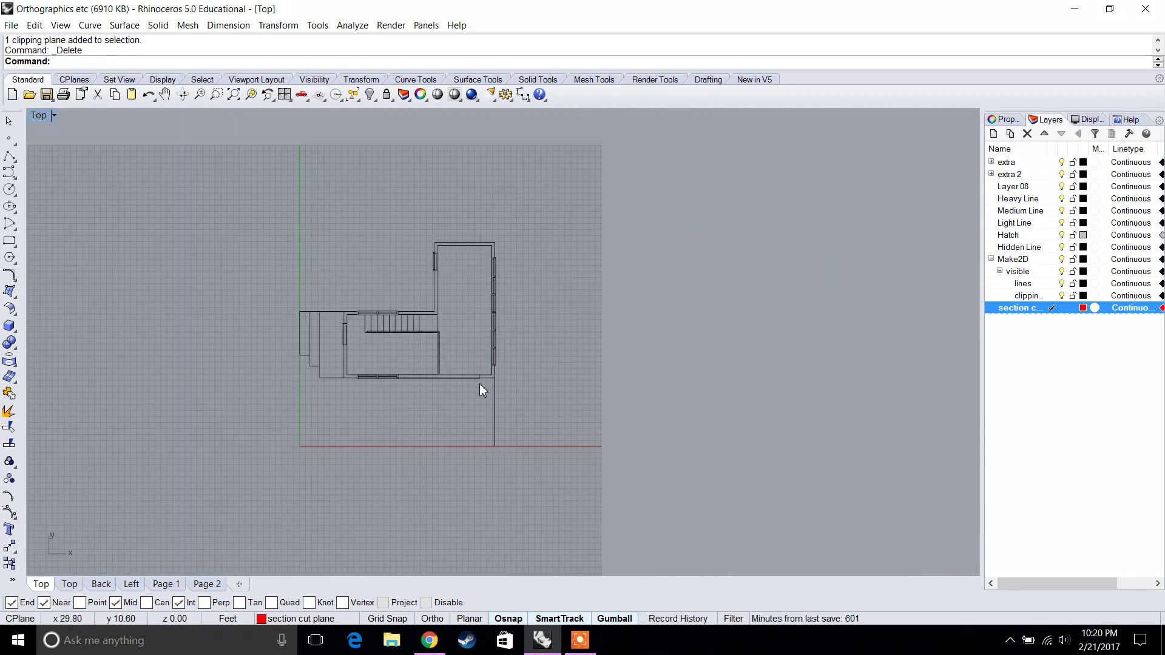
{"action": "left_click", "coordinate": [472, 376]}
{"action": "key", "text": "Down"}
{"action": "key", "text": "Escape"}
{"action": "scroll", "coordinate": [435, 380], "scroll_direction": "down", "scroll_amount": 5}
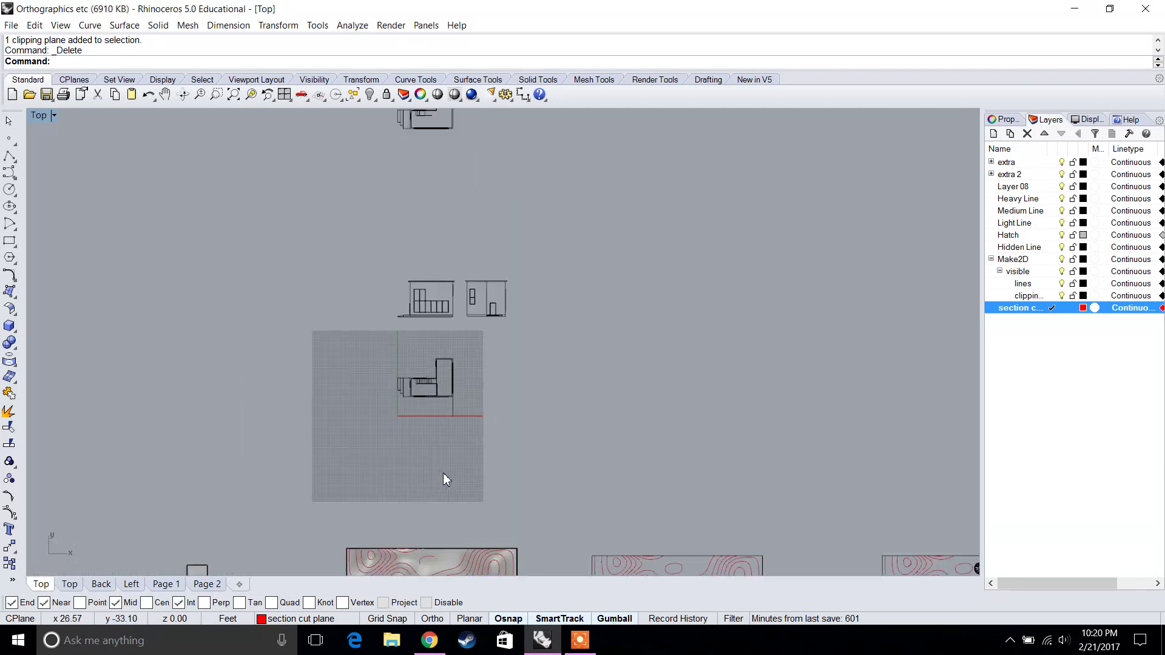
Examine the finished floor plans and section drawings placed beyond the origin grid.
{"action": "scroll", "coordinate": [463, 412], "scroll_direction": "up", "scroll_amount": 4}
{"action": "scroll", "coordinate": [485, 299], "scroll_direction": "up", "scroll_amount": 6}
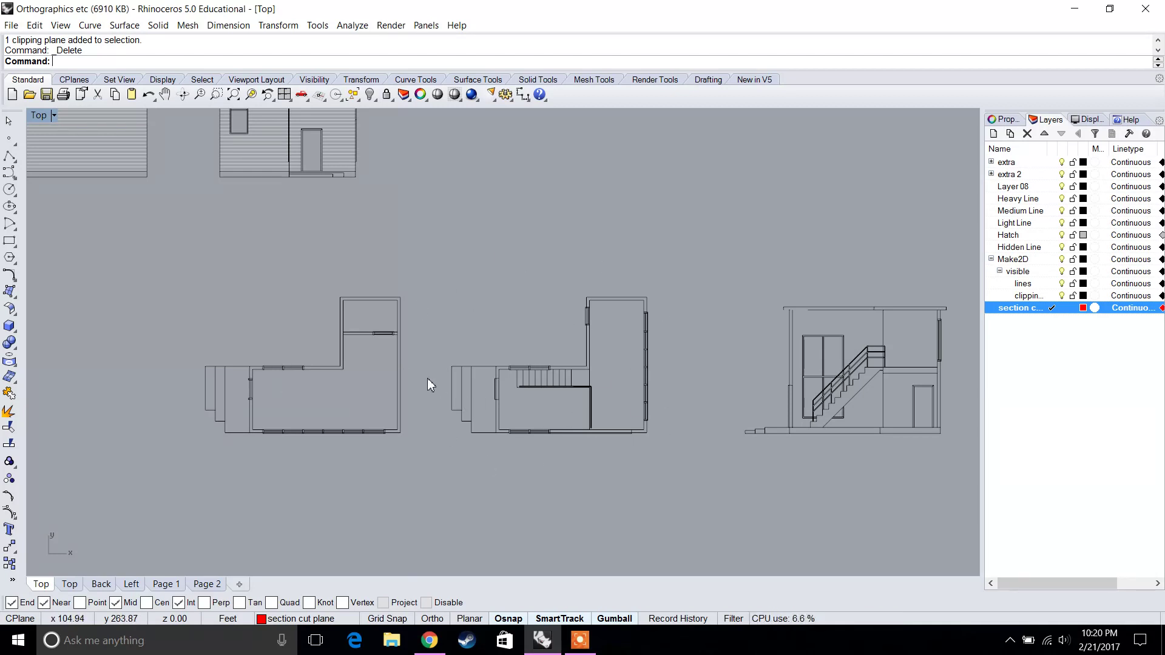
{"action": "scroll", "coordinate": [412, 374], "scroll_direction": "down", "scroll_amount": 3}
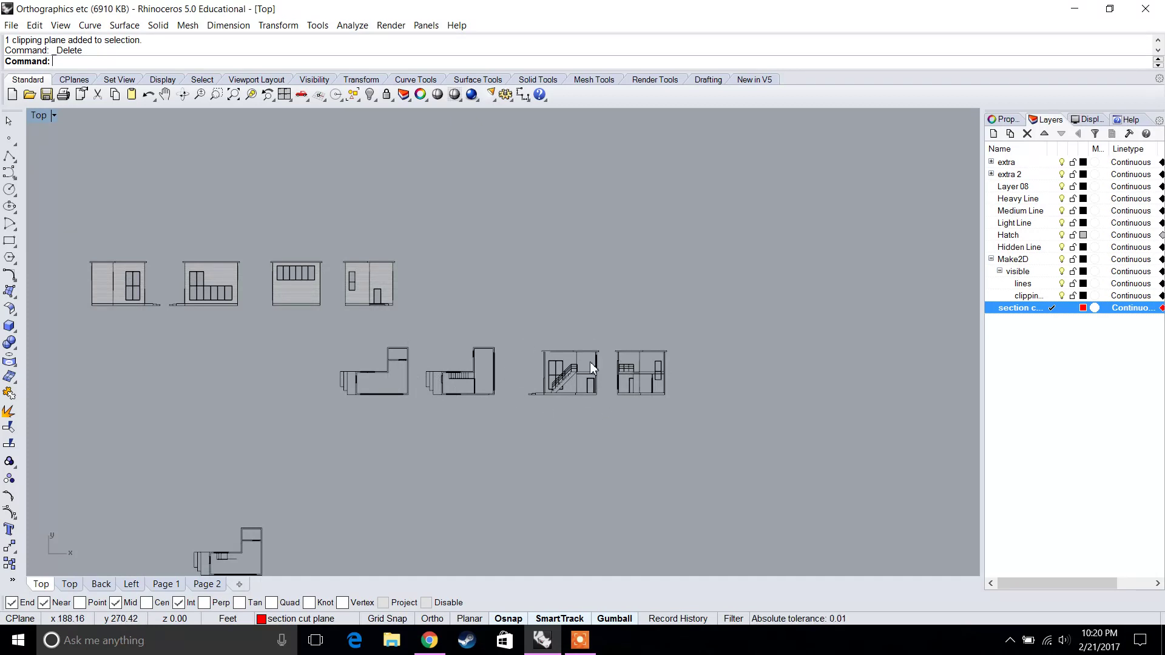
{"action": "scroll", "coordinate": [590, 362], "scroll_direction": "up", "scroll_amount": 5}
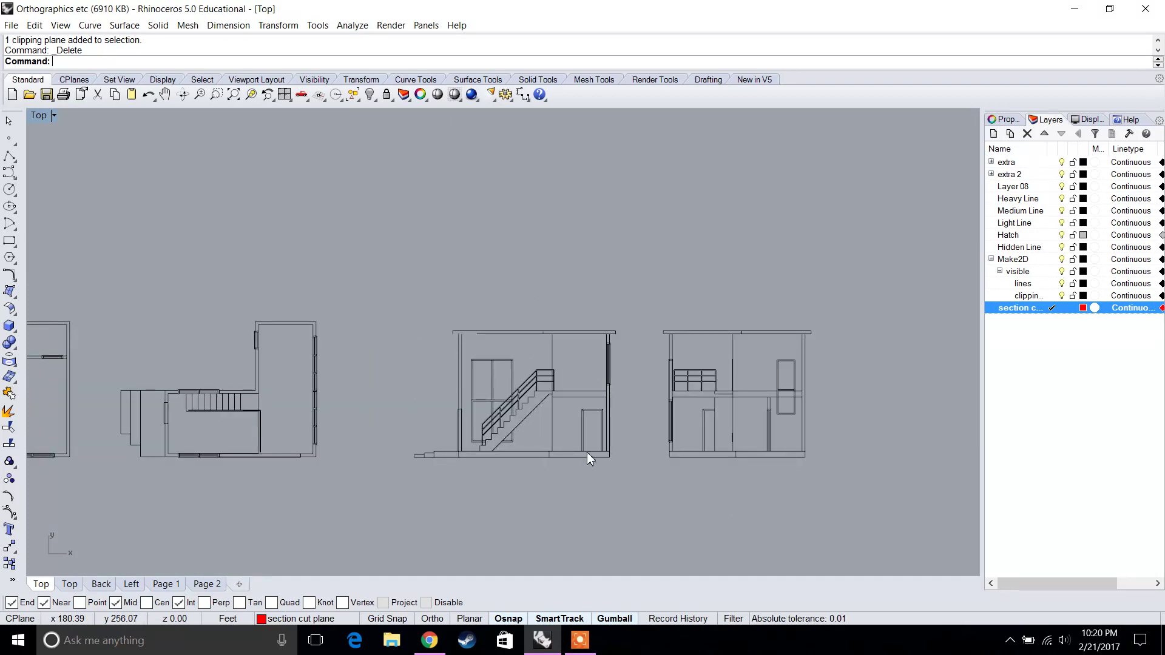
{"action": "scroll", "coordinate": [508, 411], "scroll_direction": "down", "scroll_amount": 8}
{"action": "right_click_drag", "start_coordinate": [505, 404], "coordinate": [498, 225]}
{"action": "scroll", "coordinate": [497, 230], "scroll_direction": "down", "scroll_amount": 9}
{"action": "right_click_drag", "start_coordinate": [474, 446], "coordinate": [429, 267]}
Maximize the other Top viewport and switch it to a Perspective view of the rightmost terrain model with the house.
{"action": "double_click", "coordinate": [40, 116]}
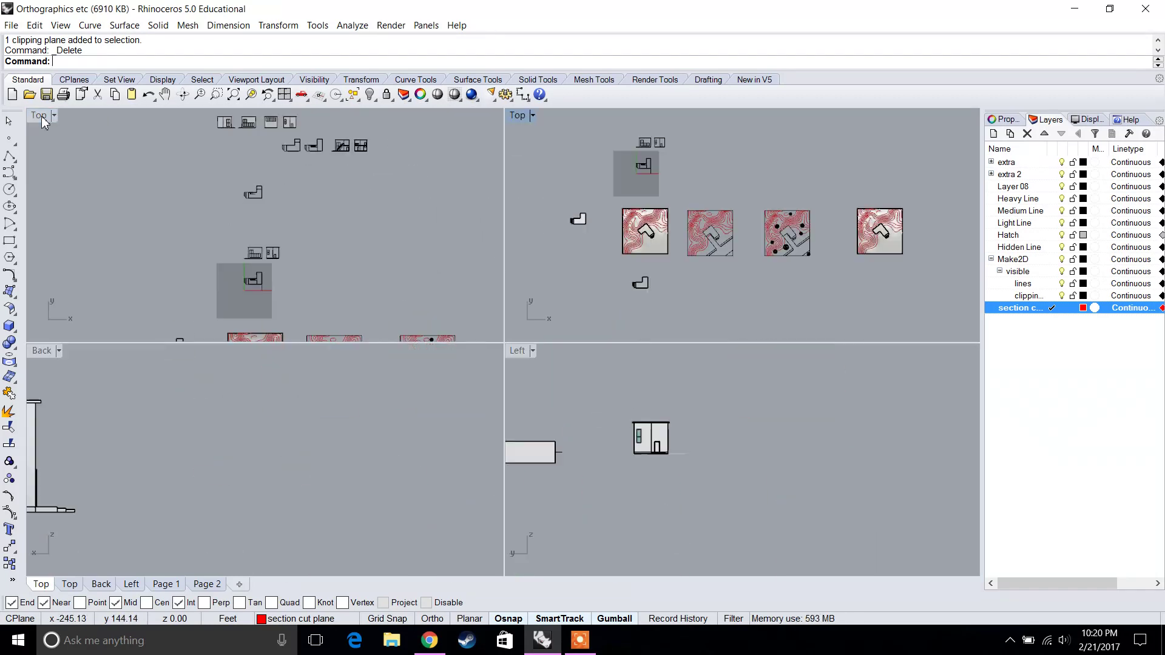
{"action": "double_click", "coordinate": [518, 116]}
{"action": "right_click_drag", "start_coordinate": [753, 345], "coordinate": [544, 409]}
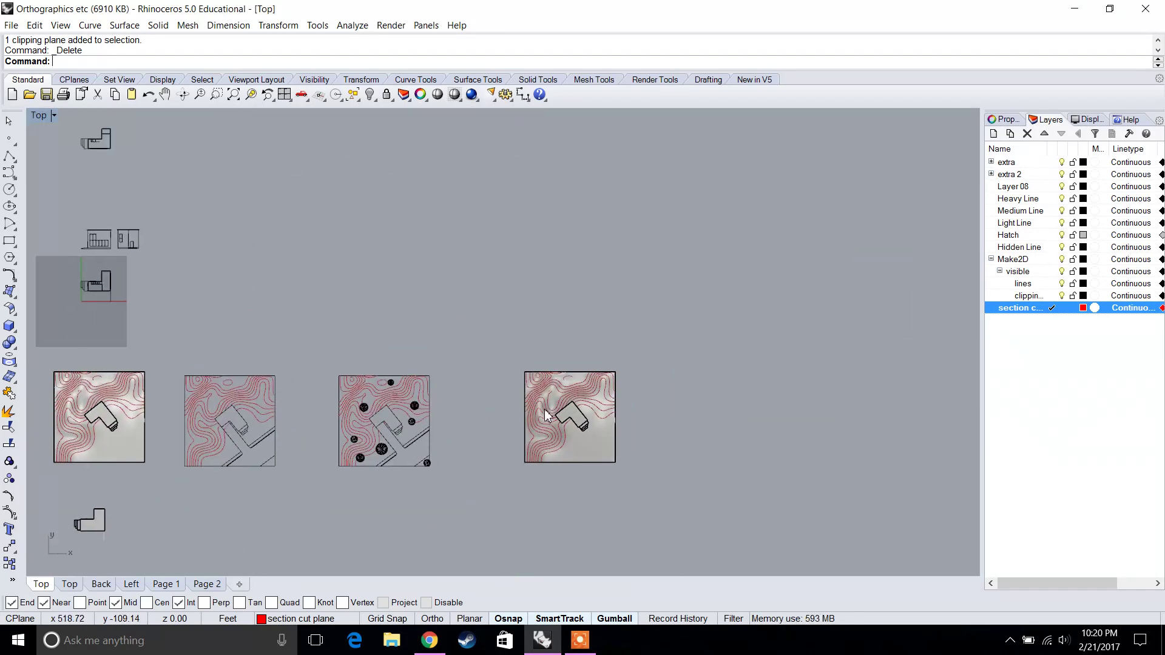
{"action": "left_click", "coordinate": [54, 116]}
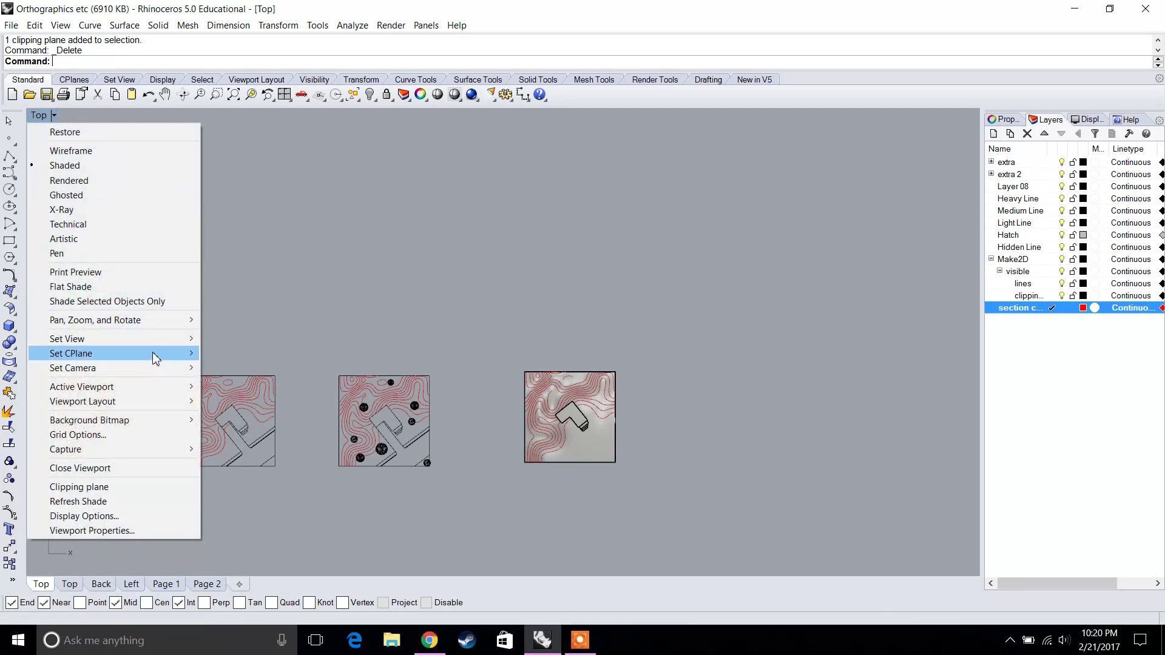
{"action": "mouse_move", "coordinate": [166, 341]}
{"action": "left_click", "coordinate": [263, 446]}
{"action": "scroll", "coordinate": [531, 387], "scroll_direction": "up", "scroll_amount": 8}
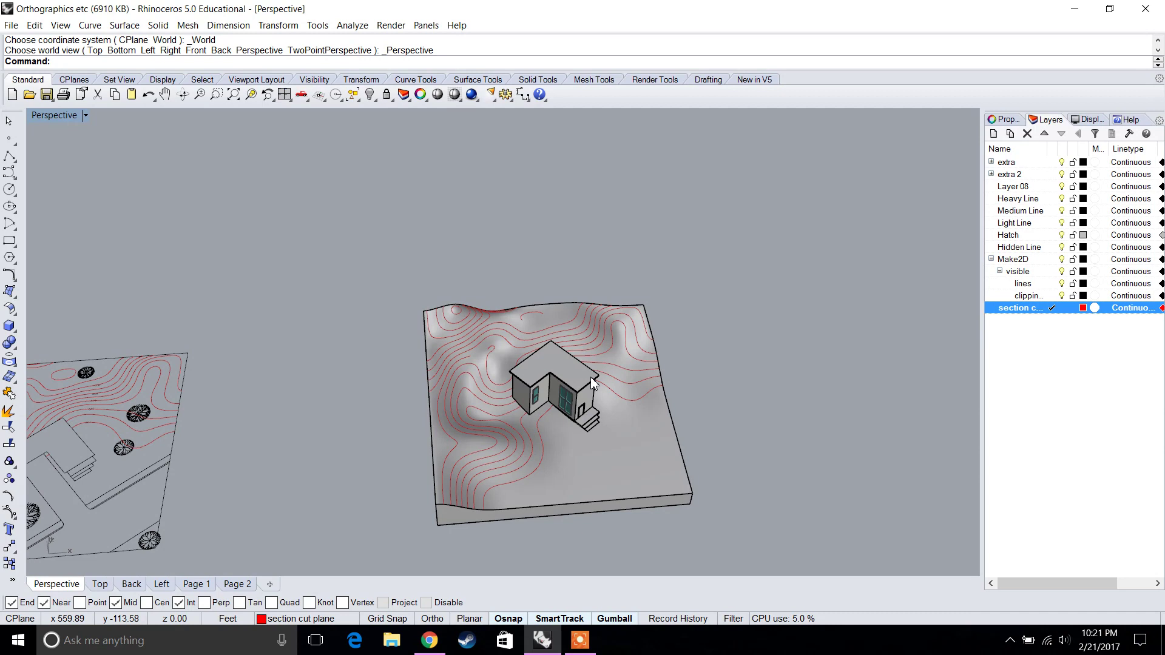
{"action": "mouse_move", "coordinate": [570, 402]}
{"action": "right_mouse_down"}
{"action": "mouse_move", "coordinate": [570, 437]}
{"action": "mouse_move", "coordinate": [551, 381]}
{"action": "mouse_move", "coordinate": [561, 425]}
{"action": "mouse_move", "coordinate": [553, 388]}
{"action": "mouse_move", "coordinate": [535, 443]}
{"action": "mouse_move", "coordinate": [555, 418]}
{"action": "right_mouse_up"}
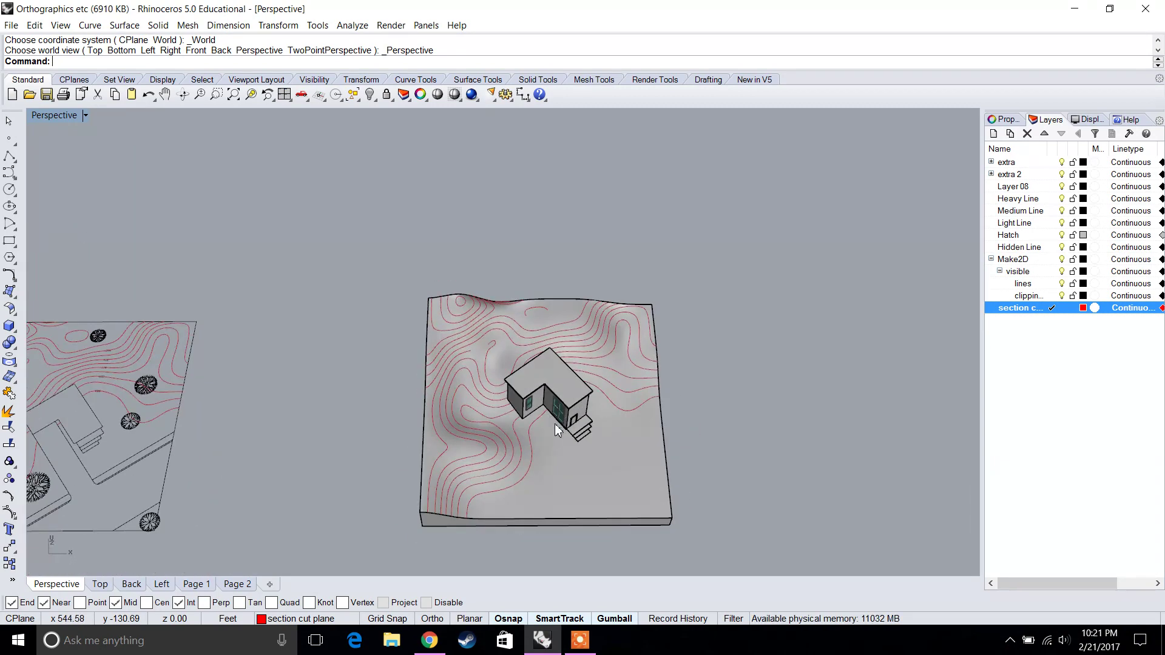
{"action": "right_click_drag", "start_coordinate": [610, 475], "coordinate": [636, 422]}
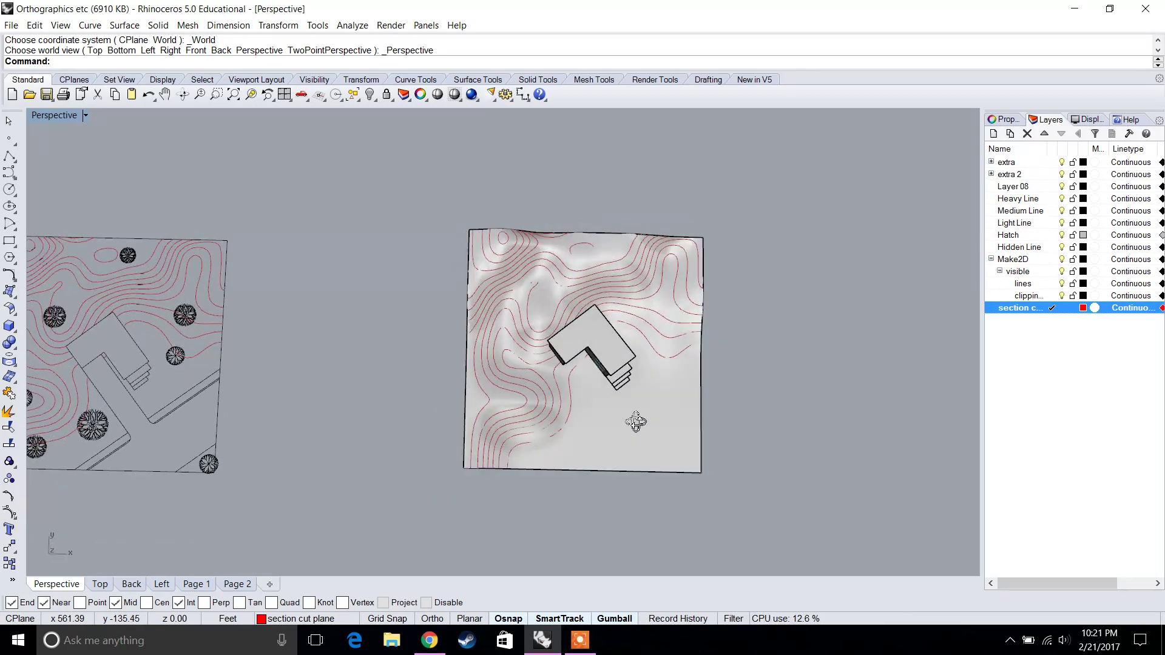
Try to draw a straight guide line from the house roof with Polyline.
{"action": "left_click", "coordinate": [9, 157]}
{"action": "scroll", "coordinate": [556, 305], "scroll_direction": "up", "scroll_amount": 8}
{"action": "right_click_drag", "start_coordinate": [562, 306], "coordinate": [621, 215]}
{"action": "right_click_drag", "start_coordinate": [622, 324], "coordinate": [616, 253]}
{"action": "left_click", "coordinate": [610, 338]}
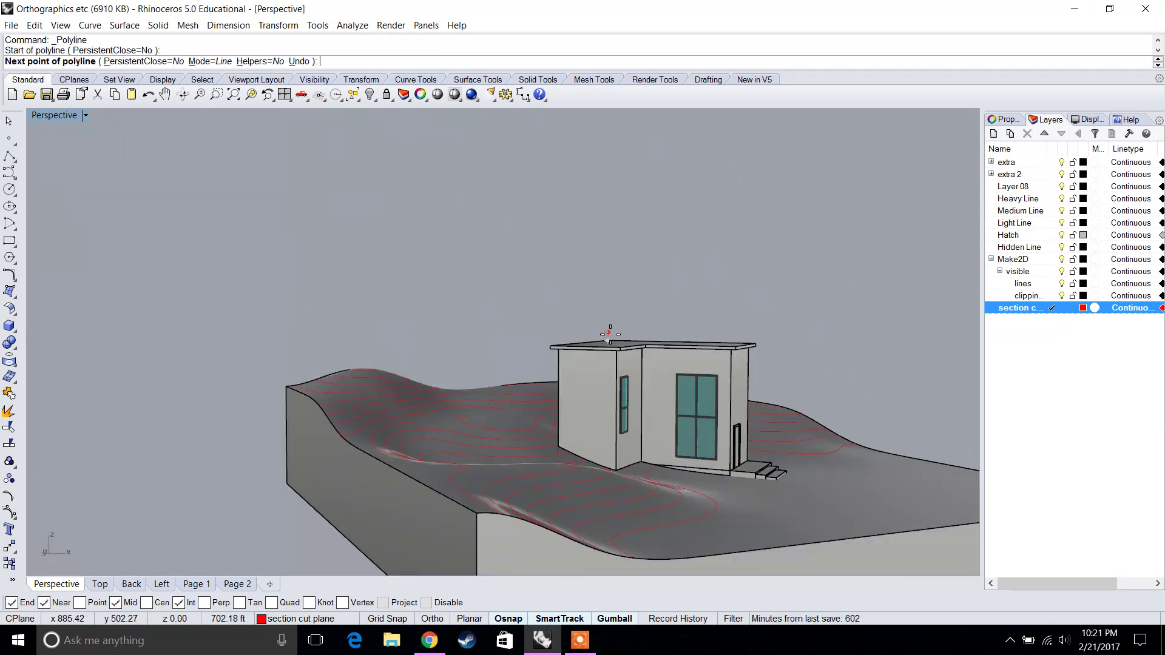
{"action": "right_click_drag", "start_coordinate": [610, 335], "coordinate": [681, 372]}
{"action": "right_click_drag", "start_coordinate": [780, 338], "coordinate": [647, 442]}
{"action": "left_click", "coordinate": [742, 331]}
{"action": "key", "text": "Return"}
{"action": "scroll", "coordinate": [647, 442], "scroll_direction": "up", "scroll_amount": 4}
Draw a straight polyline guide parallel to the X axis from the roof corner above the entrance steps to beyond the terrain edge.
{"action": "key", "text": "Return"}
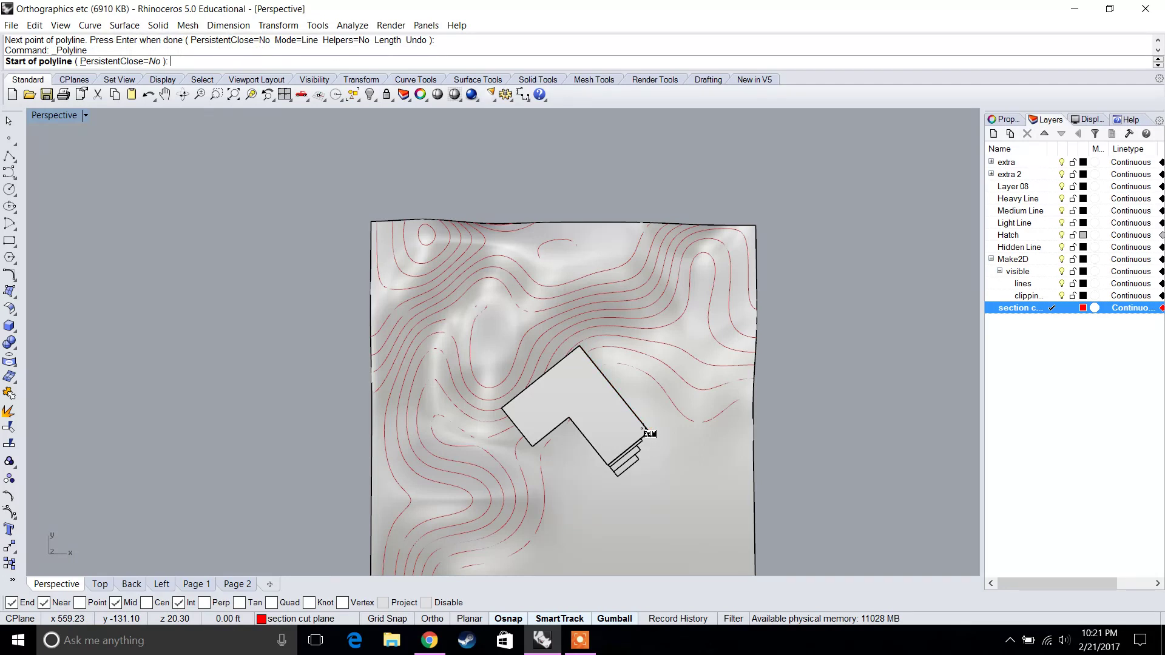
{"action": "left_click", "coordinate": [648, 432]}
{"action": "right_click_drag", "start_coordinate": [759, 438], "coordinate": [734, 425], "text": "shift"}
{"action": "scroll", "coordinate": [734, 424], "scroll_direction": "down", "scroll_amount": 2}
{"action": "left_click", "coordinate": [822, 398]}
{"action": "key", "text": "Return"}
Rotate the terrain and house together about the roof corner so the long wall lines up with the guide line.
{"action": "mouse_move", "coordinate": [600, 408]}
{"action": "right_mouse_down"}
{"action": "mouse_move", "coordinate": [541, 262]}
{"action": "mouse_move", "coordinate": [627, 340]}
{"action": "mouse_move", "coordinate": [617, 413]}
{"action": "right_mouse_up"}
{"action": "scroll", "coordinate": [615, 412], "scroll_direction": "down", "scroll_amount": 3}
{"action": "left_click_drag", "start_coordinate": [541, 398], "coordinate": [651, 519]}
{"action": "scroll", "coordinate": [651, 408], "scroll_direction": "up", "scroll_amount": 2}
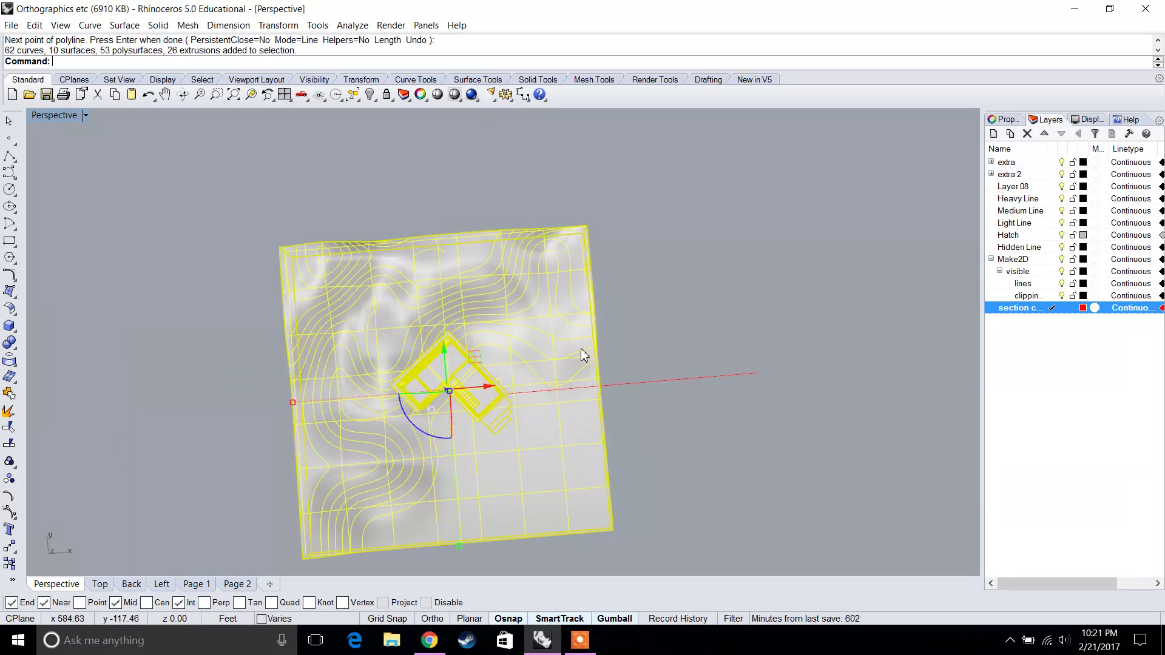
{"action": "type", "text": "rotate"}
{"action": "key", "text": "Return"}
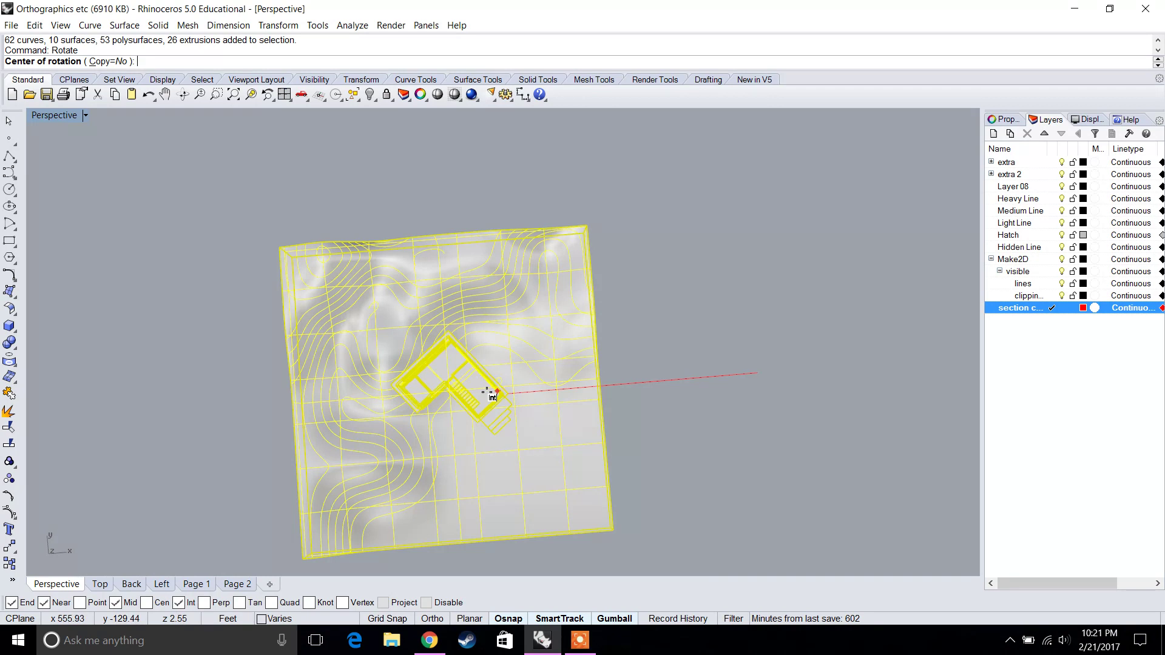
{"action": "scroll", "coordinate": [492, 389], "scroll_direction": "up", "scroll_amount": 5}
{"action": "left_click", "coordinate": [569, 386]}
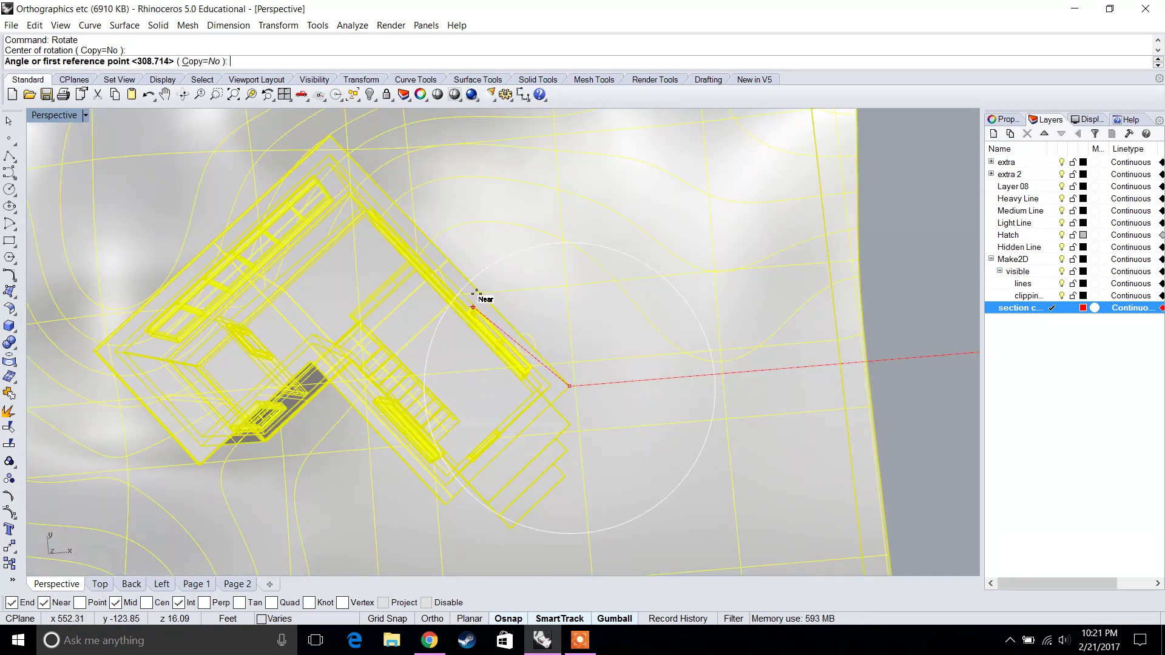
{"action": "left_click", "coordinate": [476, 290]}
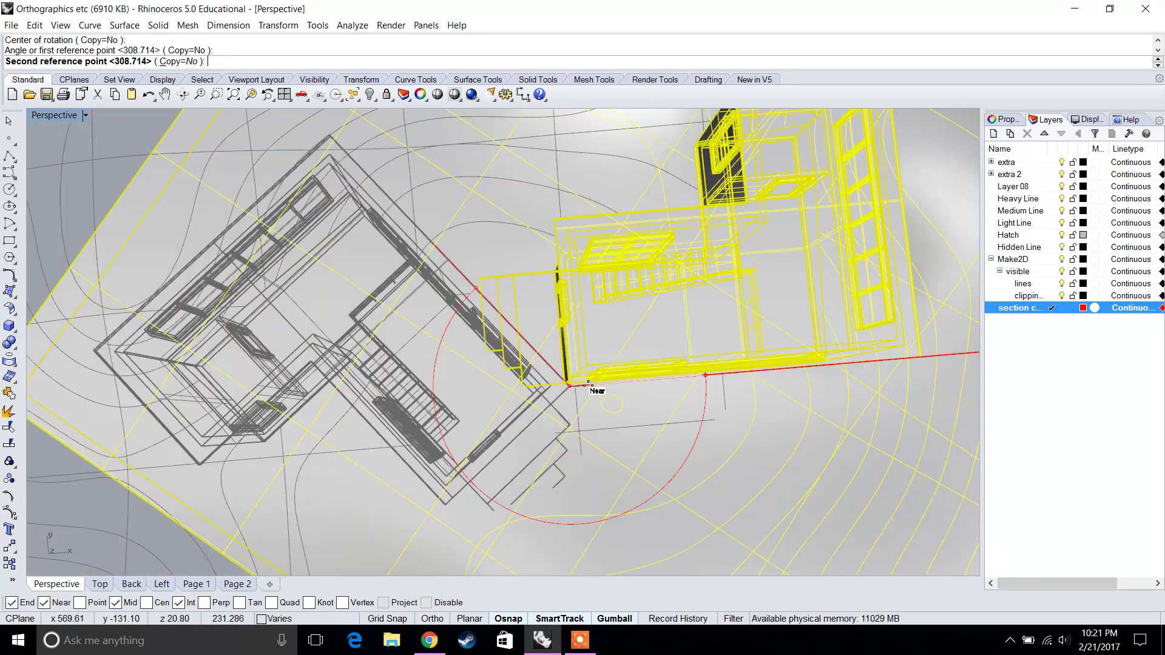
{"action": "left_click", "coordinate": [606, 384]}
{"action": "scroll", "coordinate": [605, 390], "scroll_direction": "down", "scroll_amount": 6}
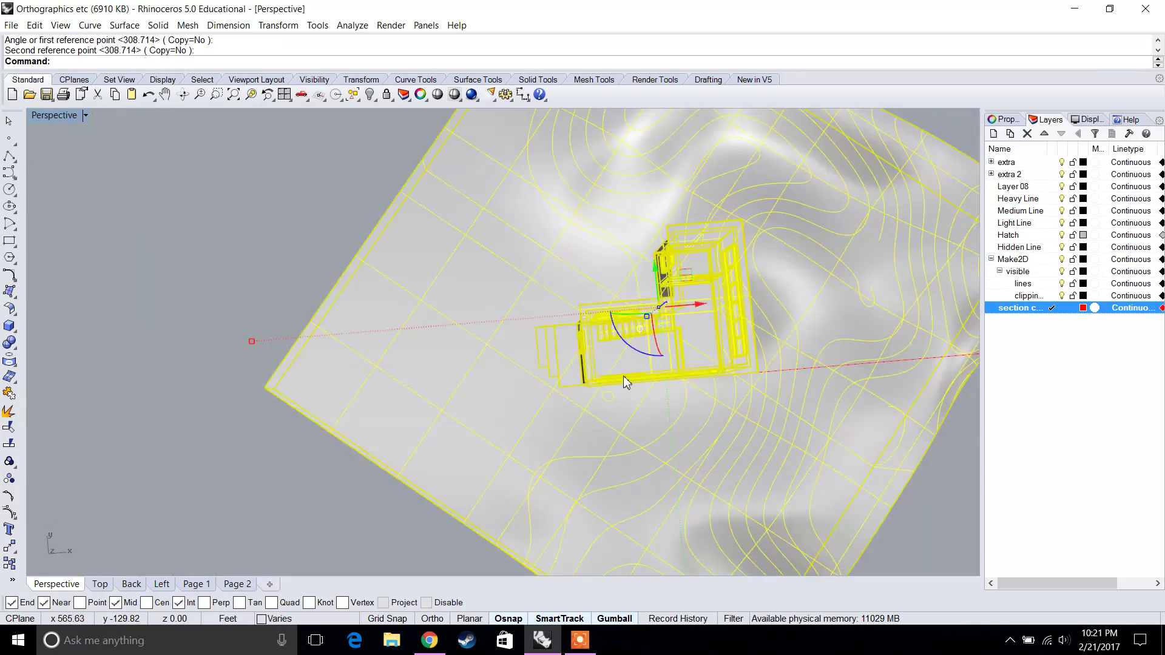
{"action": "key", "text": "Escape"}
Delete the straight guide line beside the house.
{"action": "right_click_drag", "start_coordinate": [512, 370], "coordinate": [585, 363]}
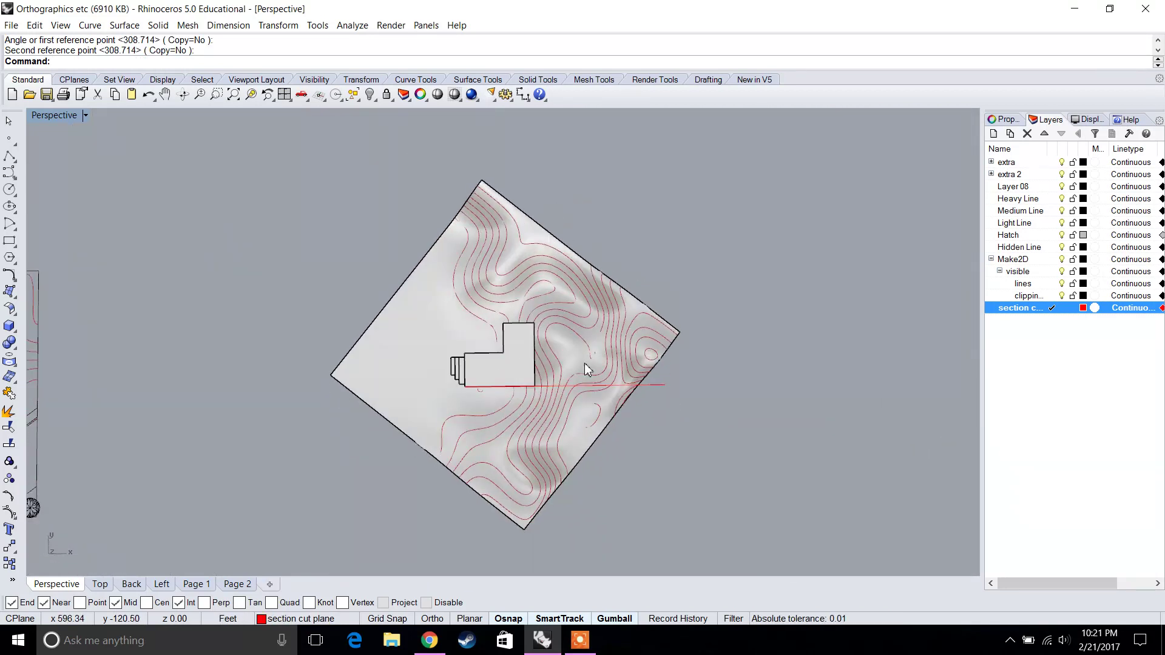
{"action": "left_click", "coordinate": [648, 387]}
{"action": "key", "text": "Delete"}
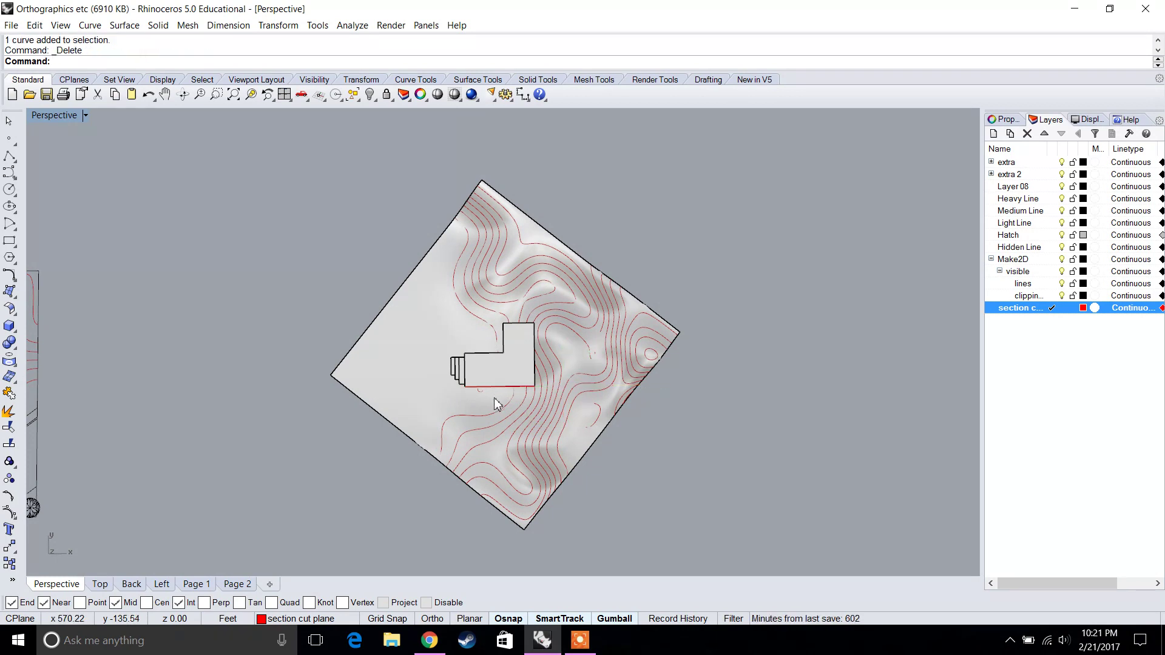
Create a vertical clipping plane starting at the terrain block's front corner, with its height equal to its width.
{"action": "right_click_drag", "start_coordinate": [564, 439], "coordinate": [535, 307]}
{"action": "scroll", "coordinate": [533, 345], "scroll_direction": "up", "scroll_amount": 8}
{"action": "right_click_drag", "start_coordinate": [619, 394], "coordinate": [562, 408]}
{"action": "scroll", "coordinate": [555, 405], "scroll_direction": "down", "scroll_amount": 3}
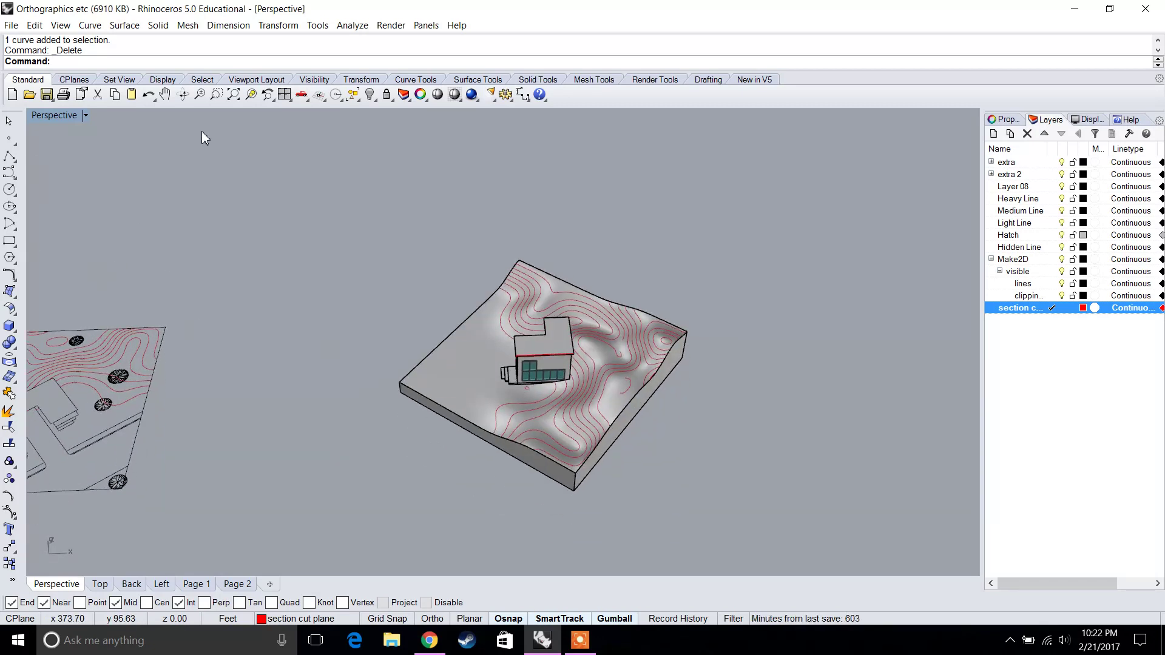
{"action": "type", "text": "ClippingPlane"}
{"action": "key", "text": "Return"}
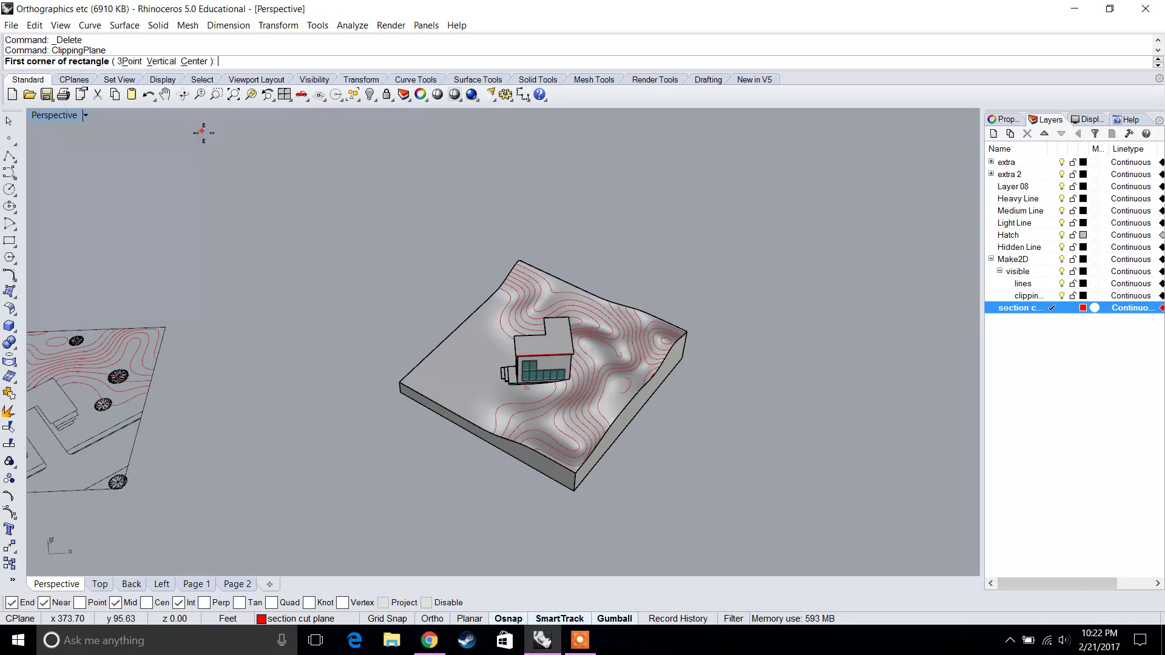
{"action": "left_click", "coordinate": [160, 61]}
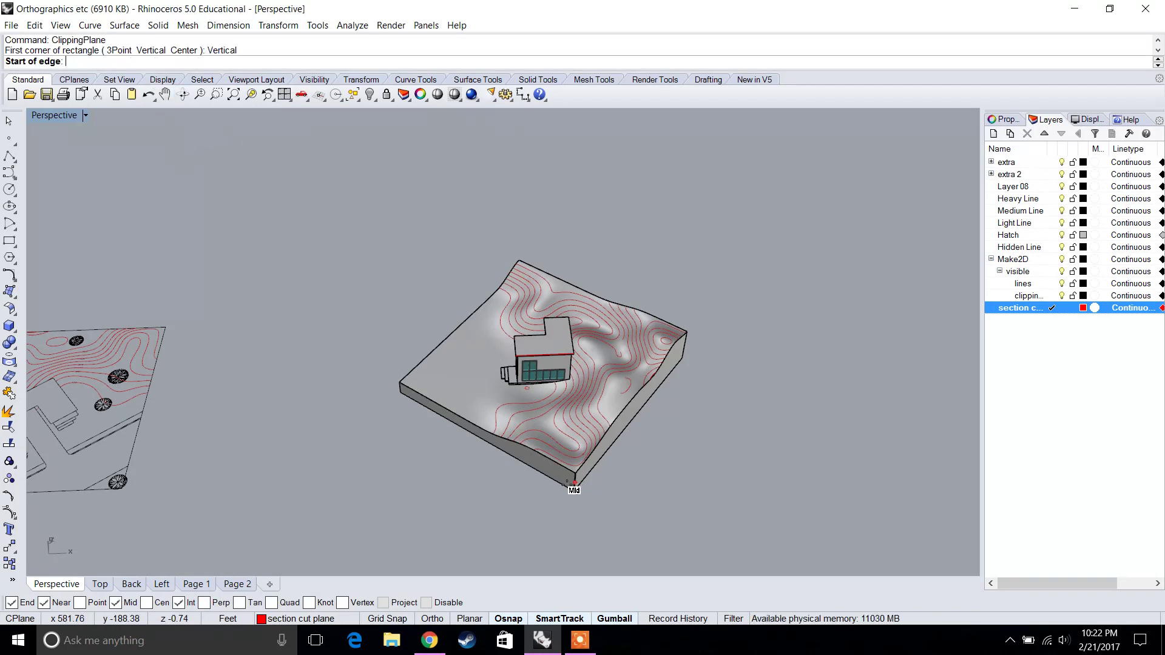
{"action": "left_click", "coordinate": [574, 490]}
{"action": "left_click", "coordinate": [506, 503]}
{"action": "key", "text": "Return"}
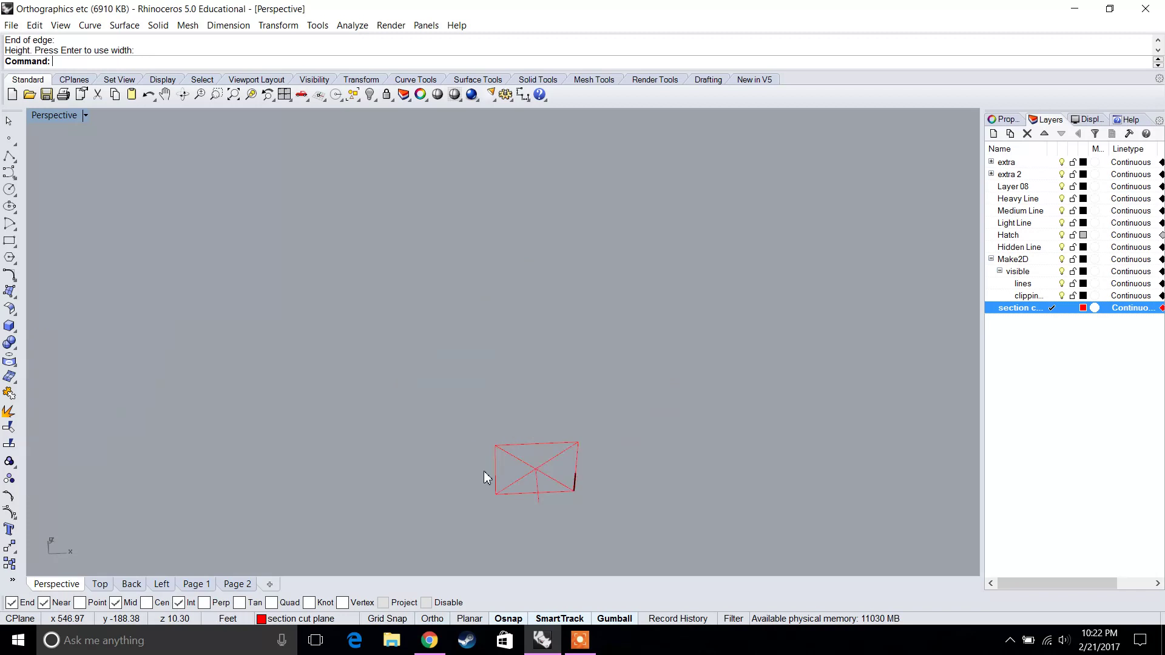
Turn the clipping plane to face the stairs and move it into the house to cut a lengthwise section.
{"action": "left_click", "coordinate": [536, 473]}
{"action": "left_click_drag", "start_coordinate": [545, 497], "coordinate": [552, 323]}
{"action": "scroll", "coordinate": [529, 437], "scroll_direction": "up", "scroll_amount": 2}
{"action": "left_click_drag", "start_coordinate": [580, 410], "coordinate": [554, 343]}
{"action": "right_click_drag", "start_coordinate": [553, 343], "coordinate": [529, 316]}
{"action": "scroll", "coordinate": [553, 321], "scroll_direction": "up", "scroll_amount": 6}
{"action": "right_click_drag", "start_coordinate": [731, 354], "coordinate": [778, 357]}
{"action": "scroll", "coordinate": [516, 299], "scroll_direction": "up", "scroll_amount": 4}
{"action": "right_click_drag", "start_coordinate": [534, 291], "coordinate": [625, 343]}
{"action": "mouse_move", "coordinate": [618, 347]}
{"action": "left_mouse_down"}
{"action": "mouse_move", "coordinate": [628, 355]}
{"action": "mouse_move", "coordinate": [610, 340]}
{"action": "mouse_move", "coordinate": [629, 355]}
{"action": "left_mouse_up"}
{"action": "right_click_drag", "start_coordinate": [634, 357], "coordinate": [562, 312]}
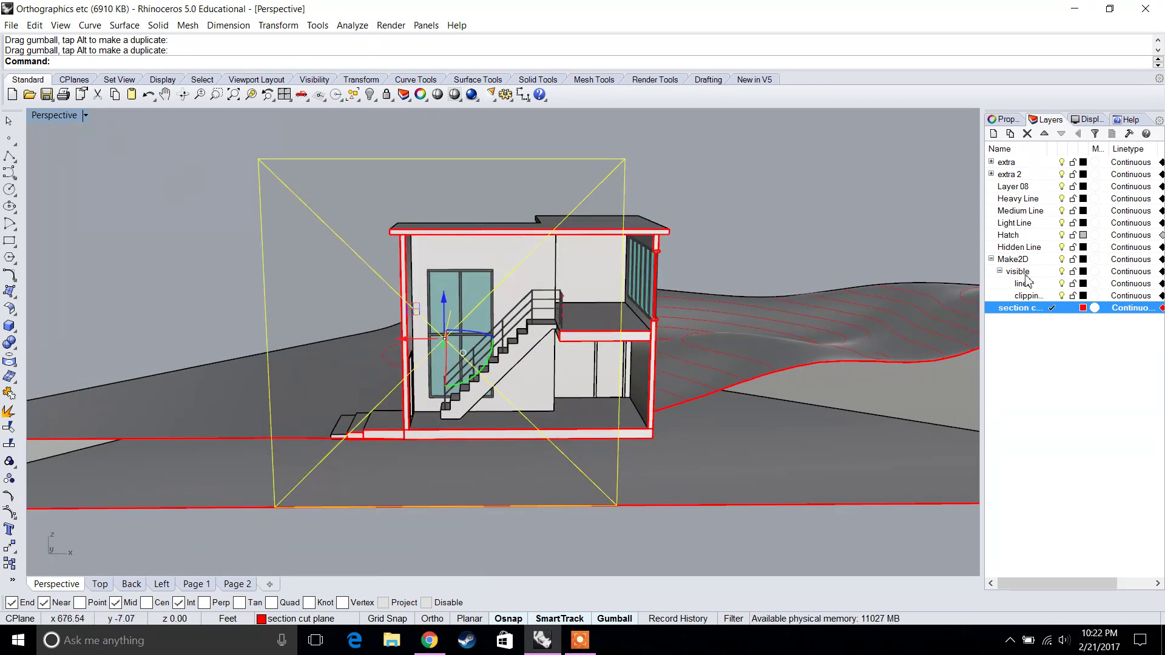
Make Hatch the current layer in place of the hidden section cut plane layer, and set the viewport to the Front view.
{"action": "double_click", "coordinate": [1015, 236]}
{"action": "left_click", "coordinate": [1067, 310]}
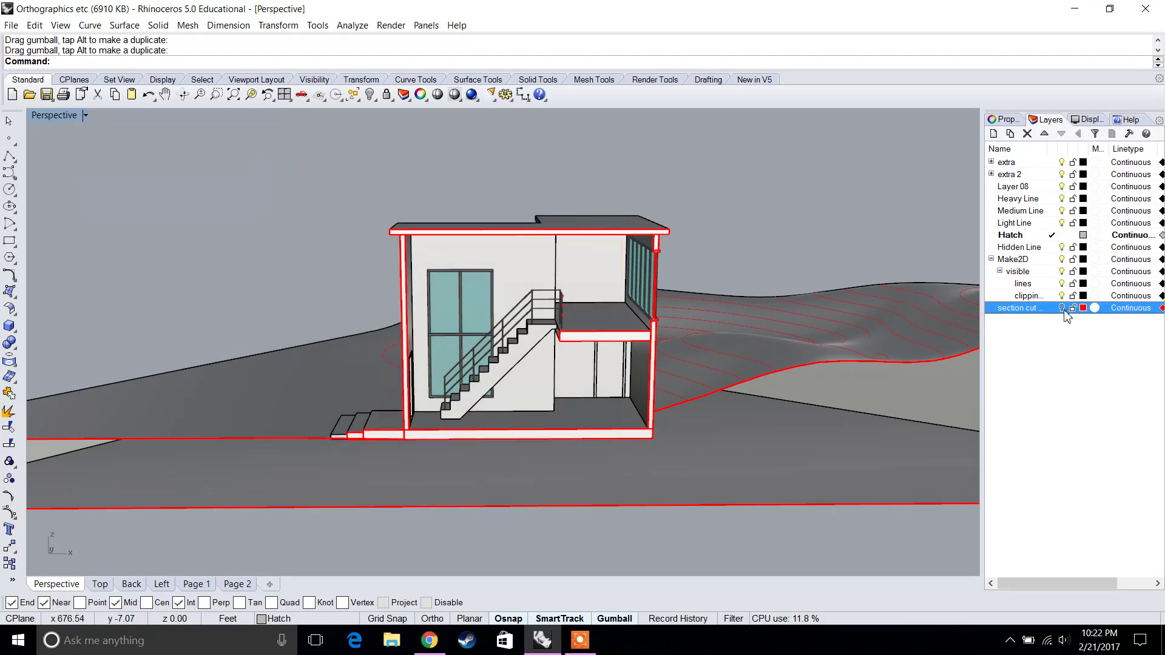
{"action": "left_click", "coordinate": [86, 118]}
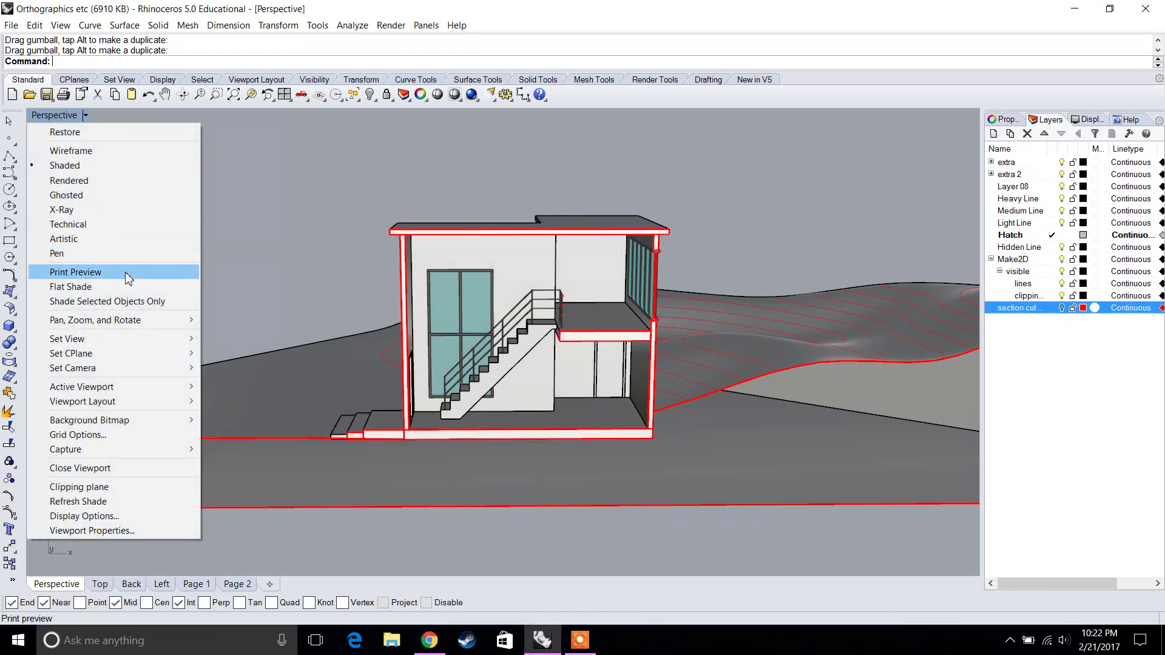
{"action": "mouse_move", "coordinate": [198, 338]}
{"action": "left_click", "coordinate": [250, 415]}
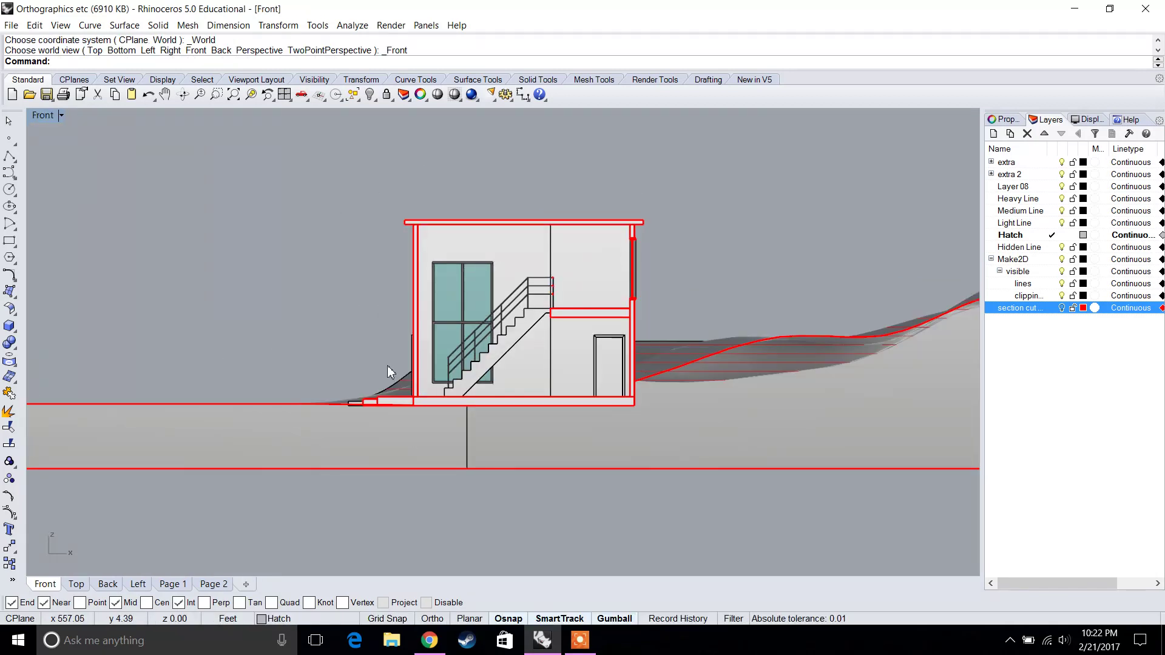
Select the whole cut house and terrain and generate the 2D section with Make2D using the existing options.
{"action": "scroll", "coordinate": [683, 519], "scroll_direction": "down", "scroll_amount": 5}
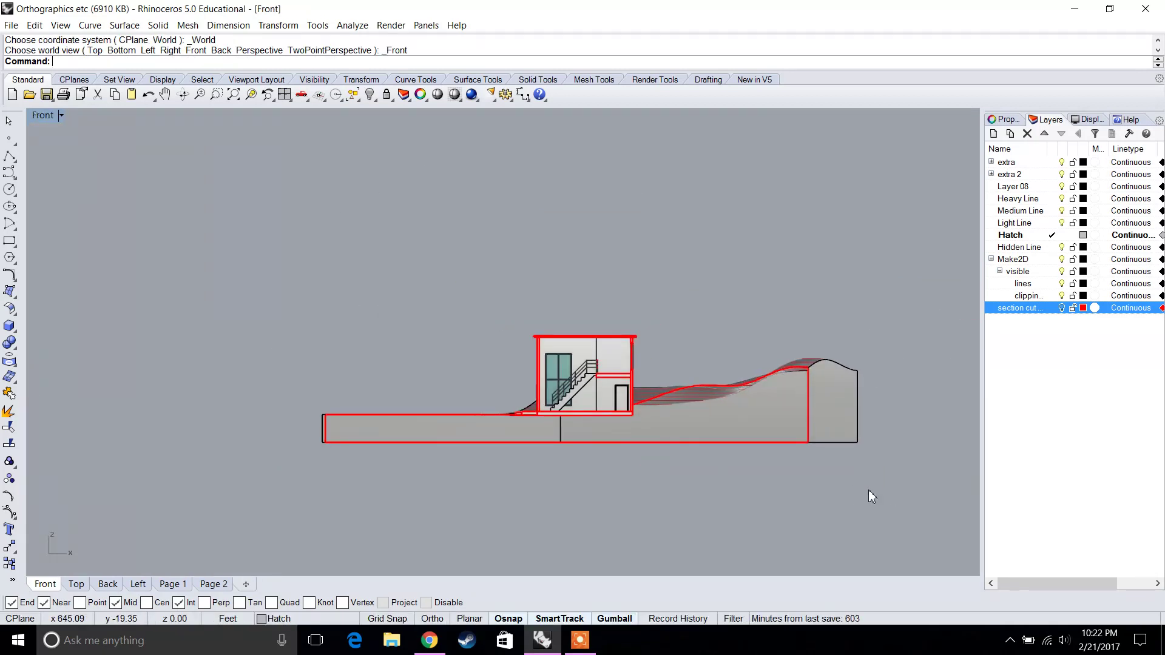
{"action": "left_click_drag", "start_coordinate": [286, 257], "coordinate": [284, 258]}
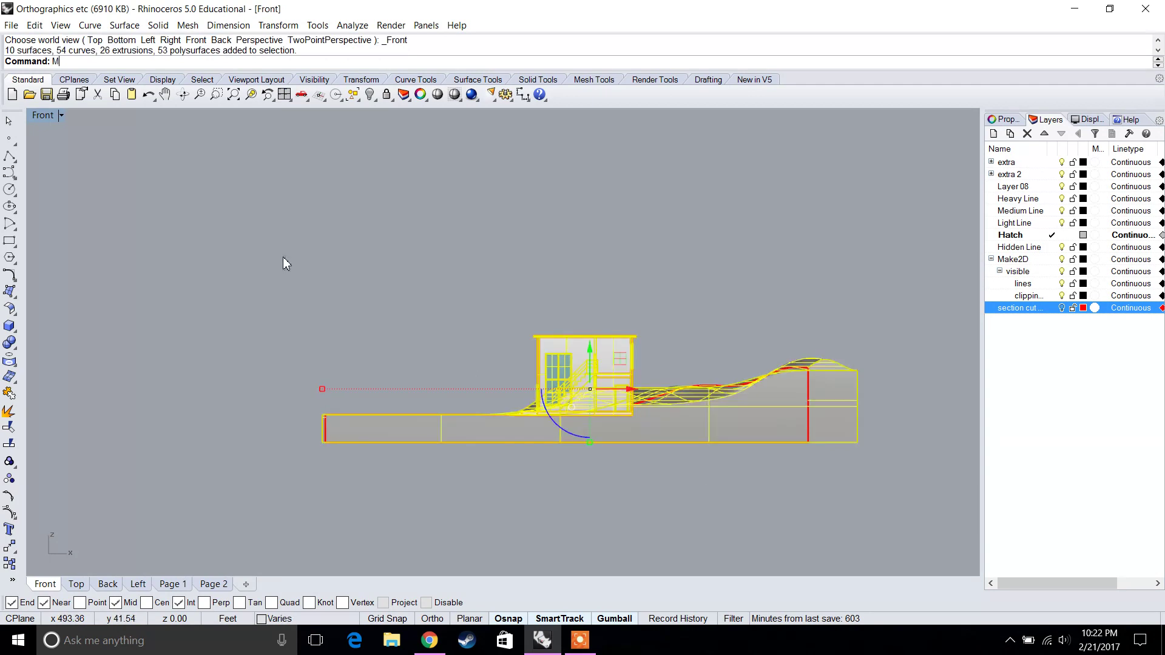
{"action": "type", "text": "ake2D"}
{"action": "key", "text": "Return"}
{"action": "key", "text": "Return"}
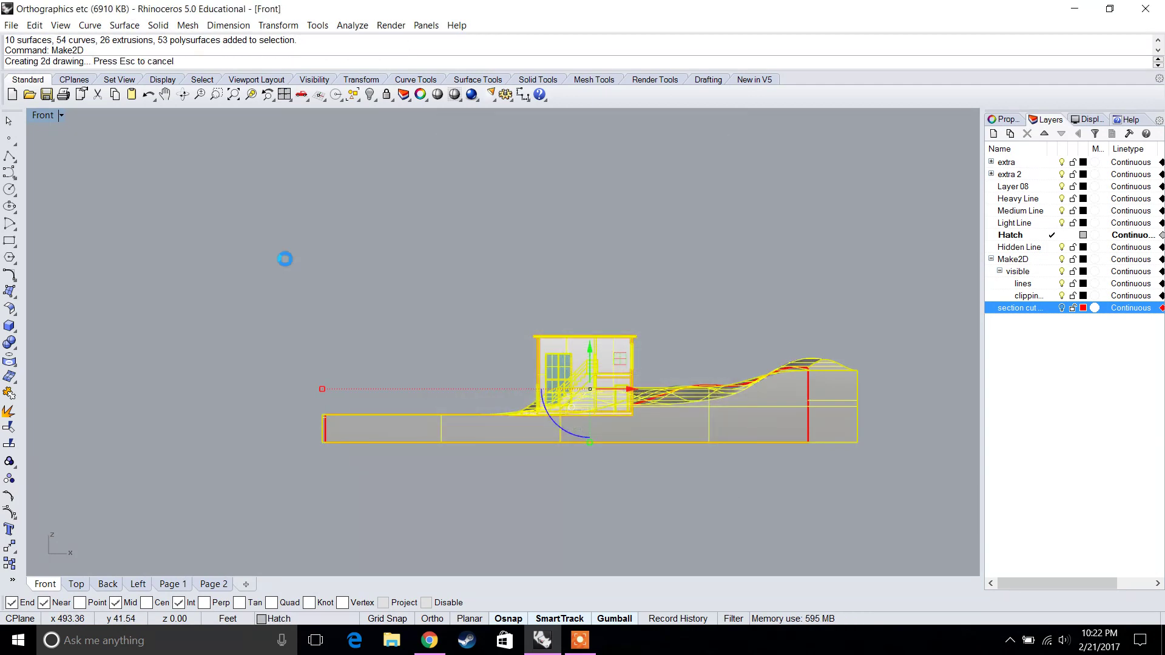
Move the new site section drawing into open space below the earlier sections in the Top viewport, and examine its linework.
{"action": "double_click", "coordinate": [37, 118]}
{"action": "double_click", "coordinate": [37, 118]}
{"action": "mouse_move", "coordinate": [455, 441]}
{"action": "left_mouse_down"}
{"action": "mouse_move", "coordinate": [605, 442]}
{"action": "mouse_move", "coordinate": [574, 306]}
{"action": "left_mouse_up"}
{"action": "scroll", "coordinate": [571, 271], "scroll_direction": "up", "scroll_amount": 10}
{"action": "key", "text": "Escape"}
{"action": "scroll", "coordinate": [590, 272], "scroll_direction": "up", "scroll_amount": 5}
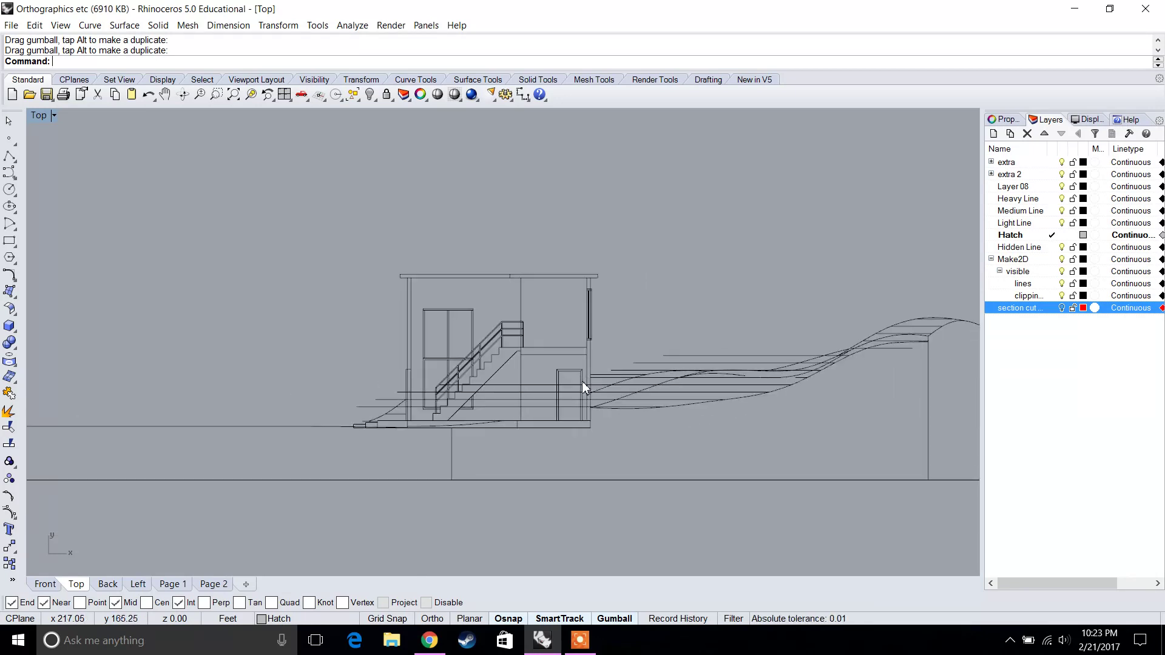
{"action": "scroll", "coordinate": [653, 400], "scroll_direction": "up", "scroll_amount": 3}
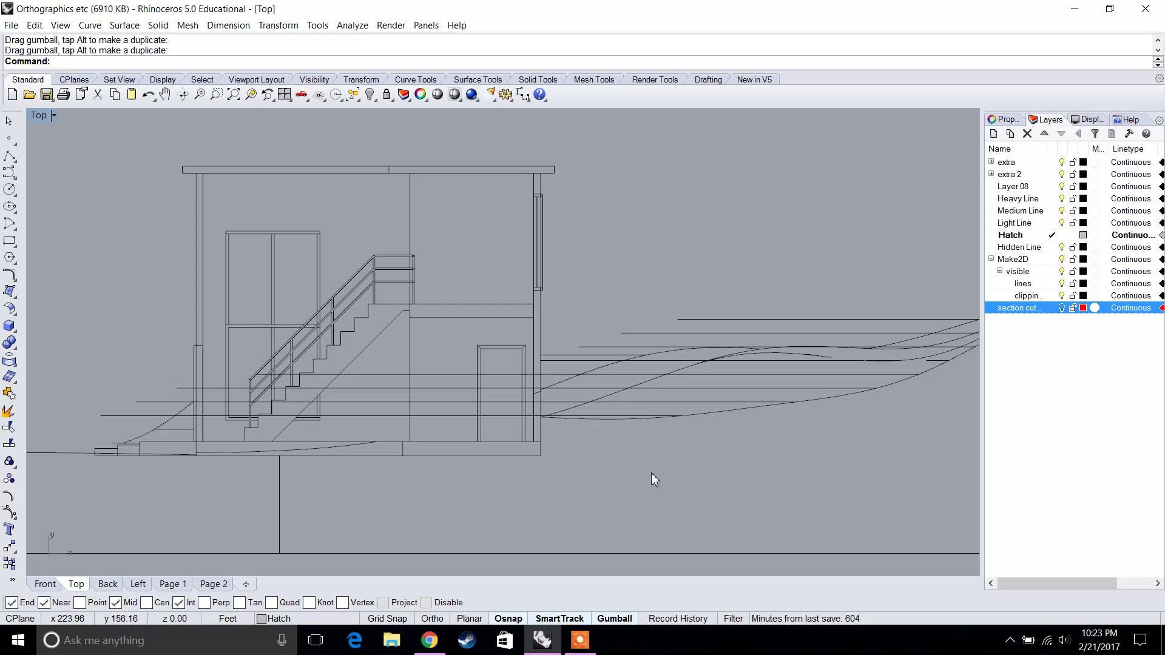
{"action": "scroll", "coordinate": [669, 403], "scroll_direction": "down", "scroll_amount": 6}
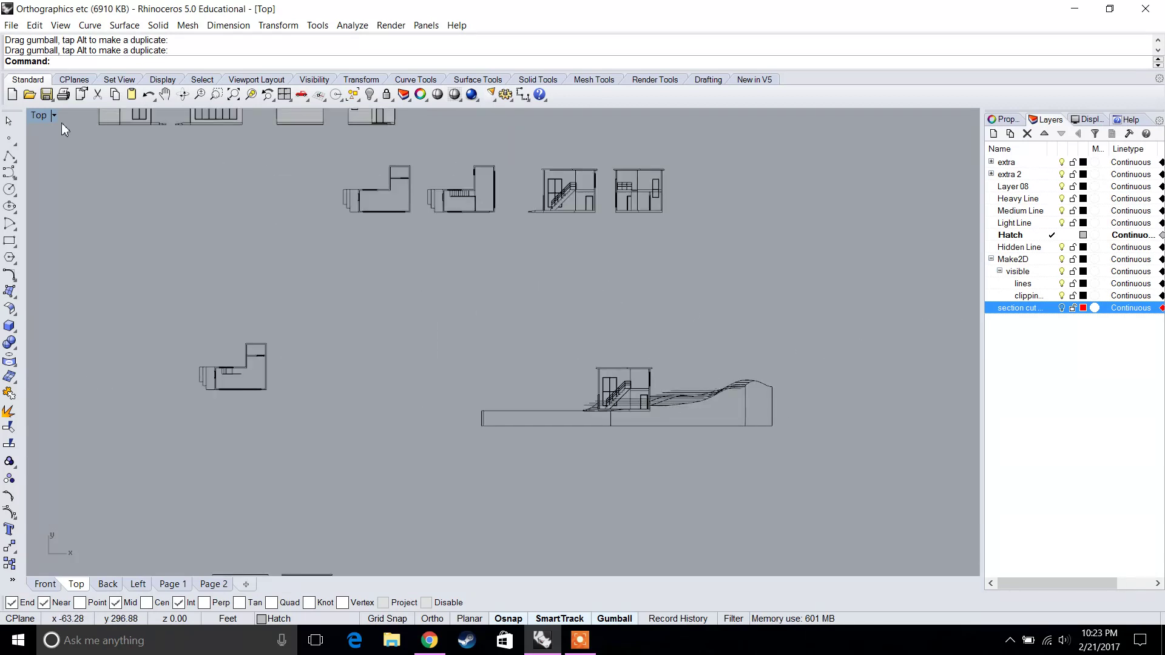
Bring up the Front viewport with the cut house and terrain and change it to a Perspective view of the cut side.
{"action": "double_click", "coordinate": [43, 116]}
{"action": "double_click", "coordinate": [520, 115]}
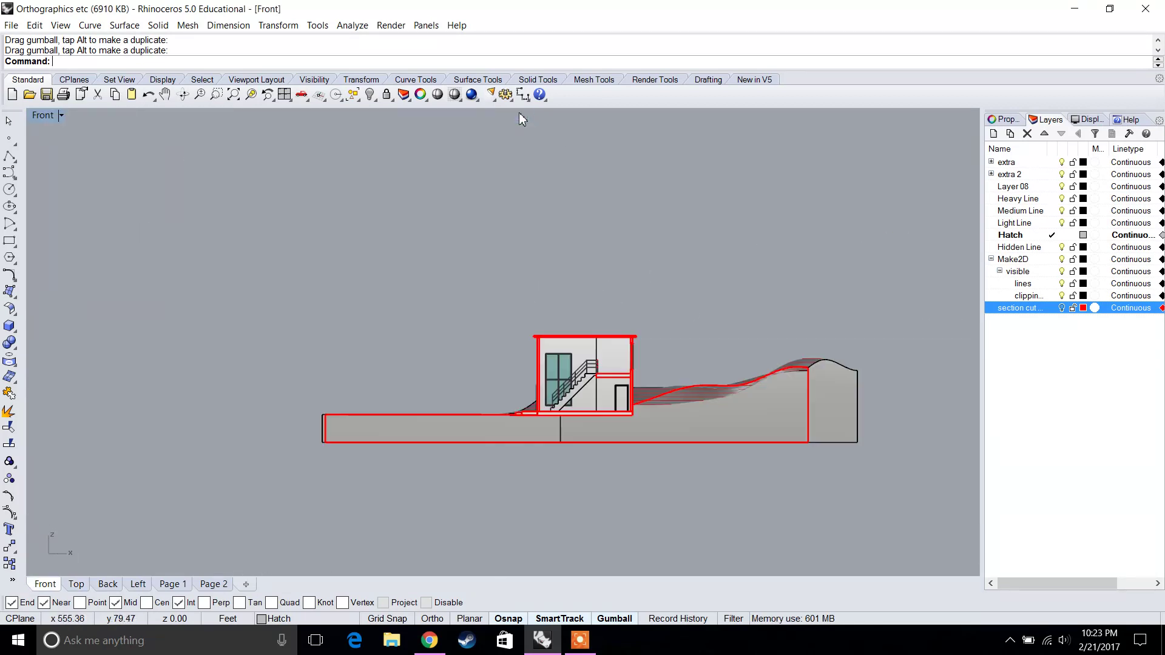
{"action": "scroll", "coordinate": [313, 271], "scroll_direction": "down", "scroll_amount": 10}
{"action": "right_click_drag", "start_coordinate": [313, 271], "coordinate": [844, 305]}
{"action": "scroll", "coordinate": [331, 340], "scroll_direction": "up", "scroll_amount": 7}
{"action": "right_click_drag", "start_coordinate": [795, 334], "coordinate": [409, 333]}
{"action": "right_click_drag", "start_coordinate": [850, 316], "coordinate": [415, 313]}
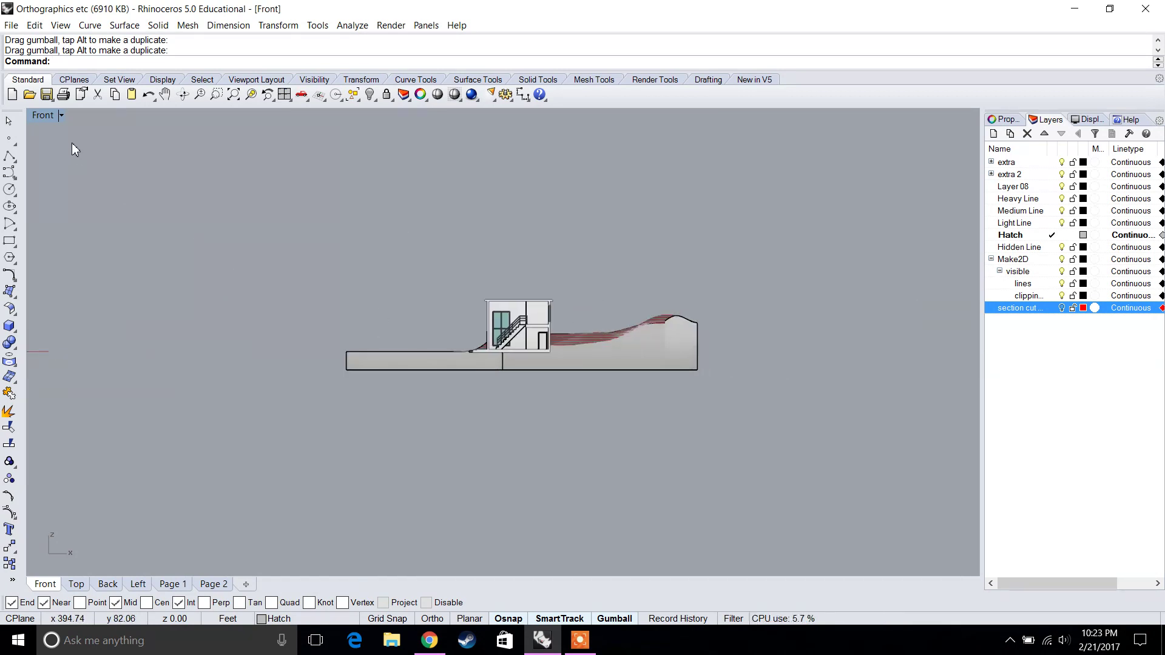
{"action": "left_click", "coordinate": [44, 115]}
{"action": "mouse_move", "coordinate": [115, 339]}
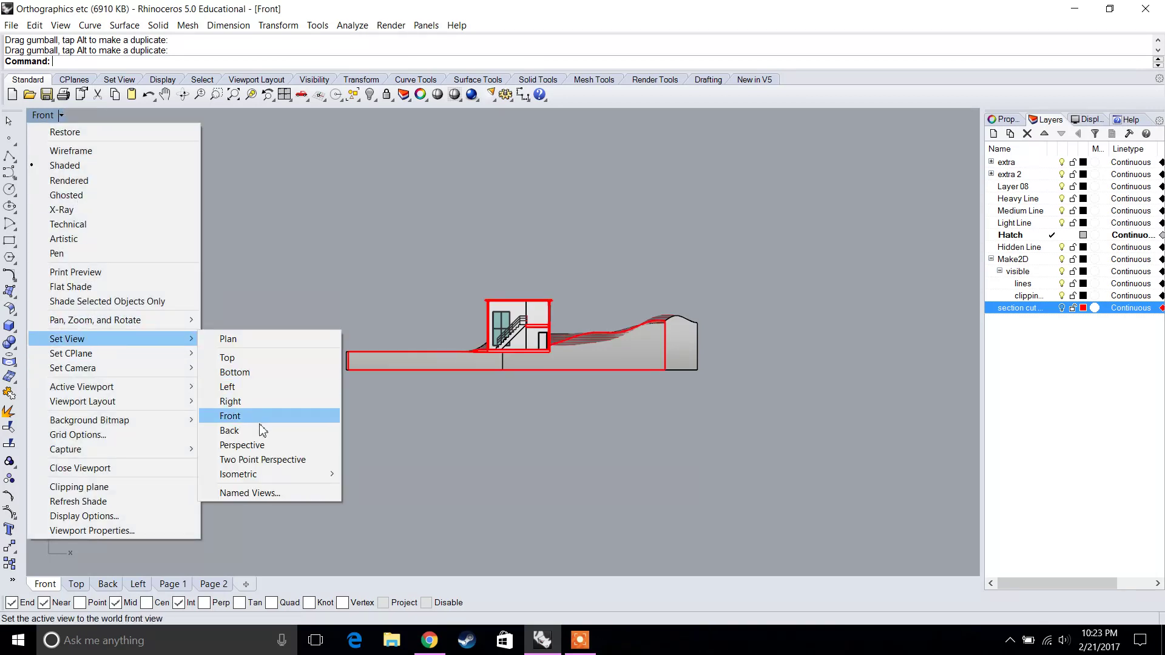
{"action": "left_click", "coordinate": [264, 445]}
{"action": "right_click_drag", "start_coordinate": [526, 316], "coordinate": [670, 329]}
{"action": "scroll", "coordinate": [529, 348], "scroll_direction": "up", "scroll_amount": 3}
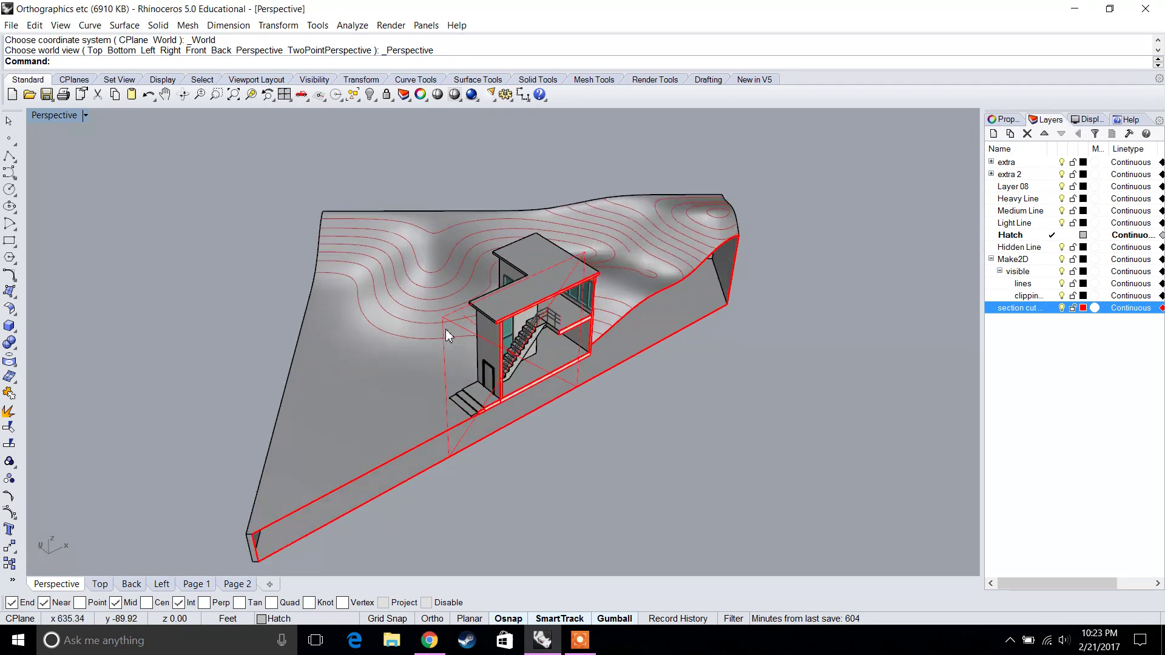
Turn on Ortho and rotate the clipping plane a quarter turn so it cuts across the house and terrain.
{"action": "left_click", "coordinate": [454, 325]}
{"action": "scroll", "coordinate": [556, 402], "scroll_direction": "down", "scroll_amount": 1}
{"action": "right_click_drag", "start_coordinate": [556, 402], "coordinate": [447, 381]}
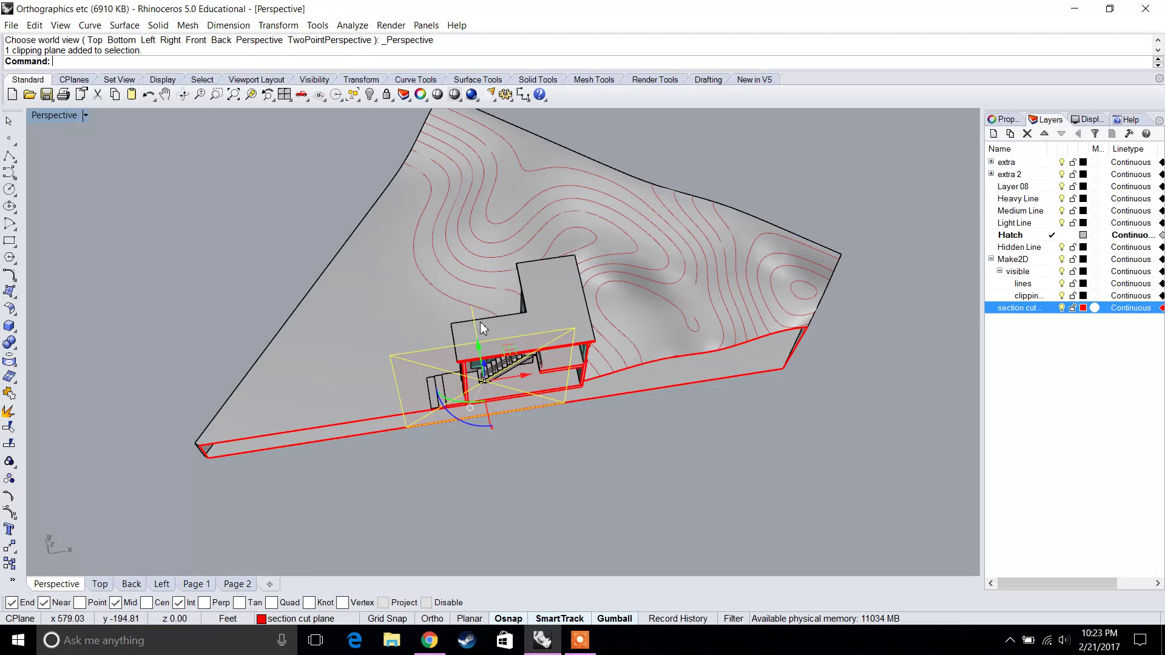
{"action": "scroll", "coordinate": [465, 399], "scroll_direction": "up", "scroll_amount": 3}
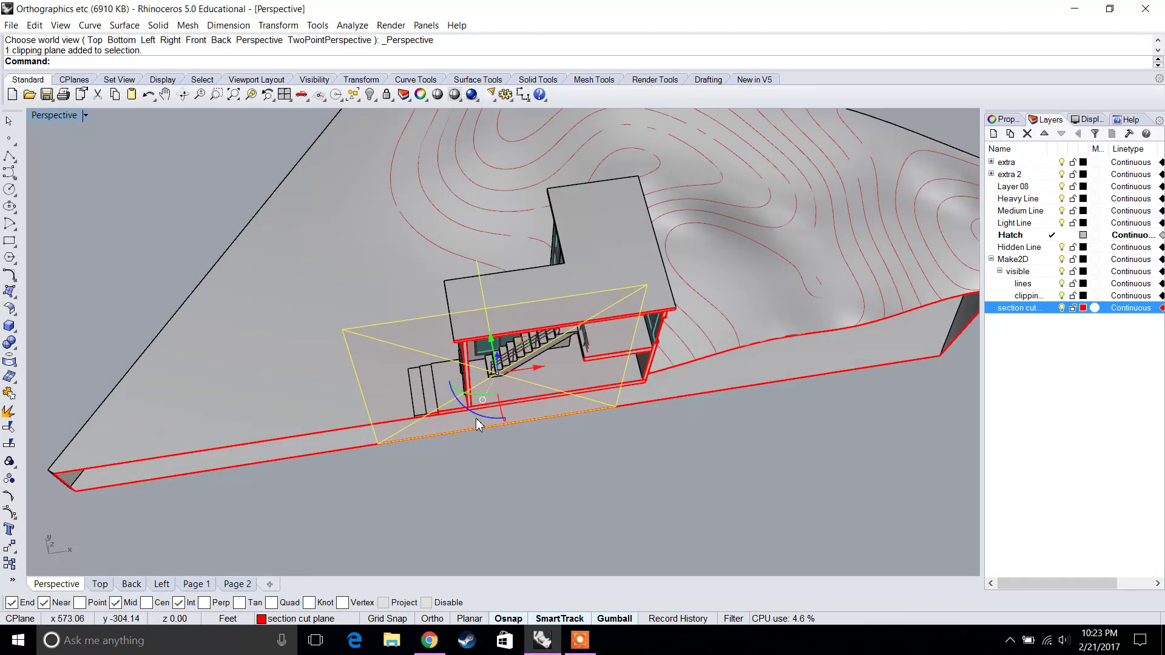
{"action": "left_click", "coordinate": [439, 620]}
{"action": "left_click_drag", "start_coordinate": [483, 423], "coordinate": [540, 414]}
{"action": "right_click_drag", "start_coordinate": [693, 397], "coordinate": [433, 300]}
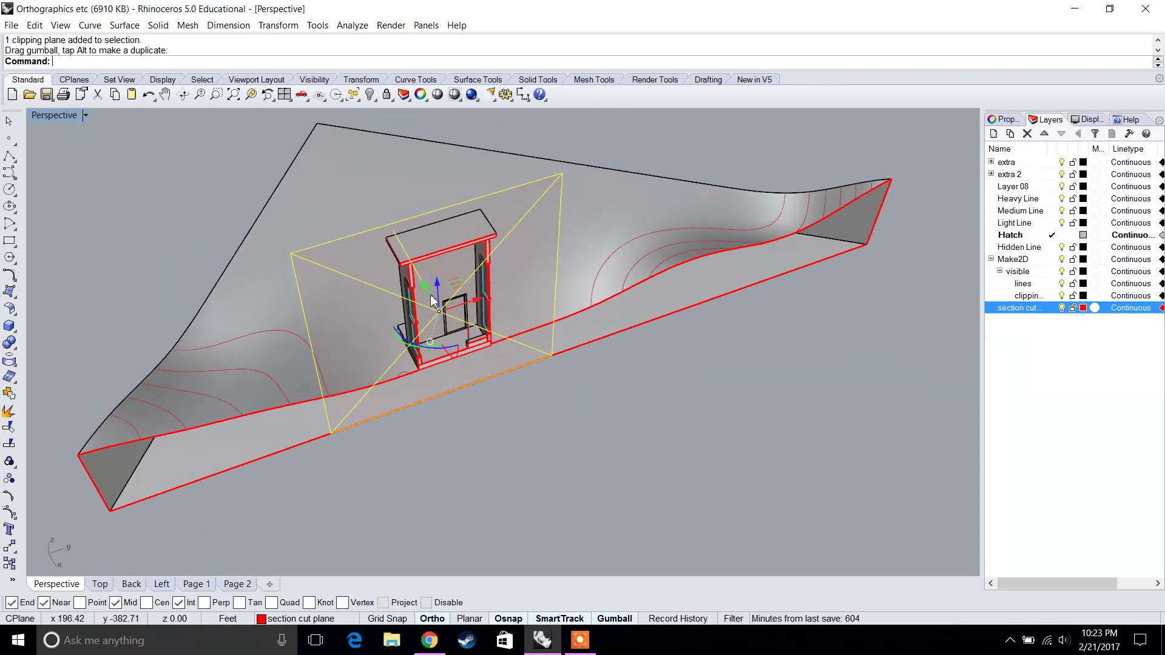
Move the clipping plane along its normal so the crosswise cut passes through the rooms, leaving the staircase railing in view behind it.
{"action": "left_click_drag", "start_coordinate": [427, 293], "coordinate": [522, 408]}
{"action": "scroll", "coordinate": [477, 332], "scroll_direction": "up", "scroll_amount": 5}
{"action": "scroll", "coordinate": [721, 466], "scroll_direction": "up", "scroll_amount": 3}
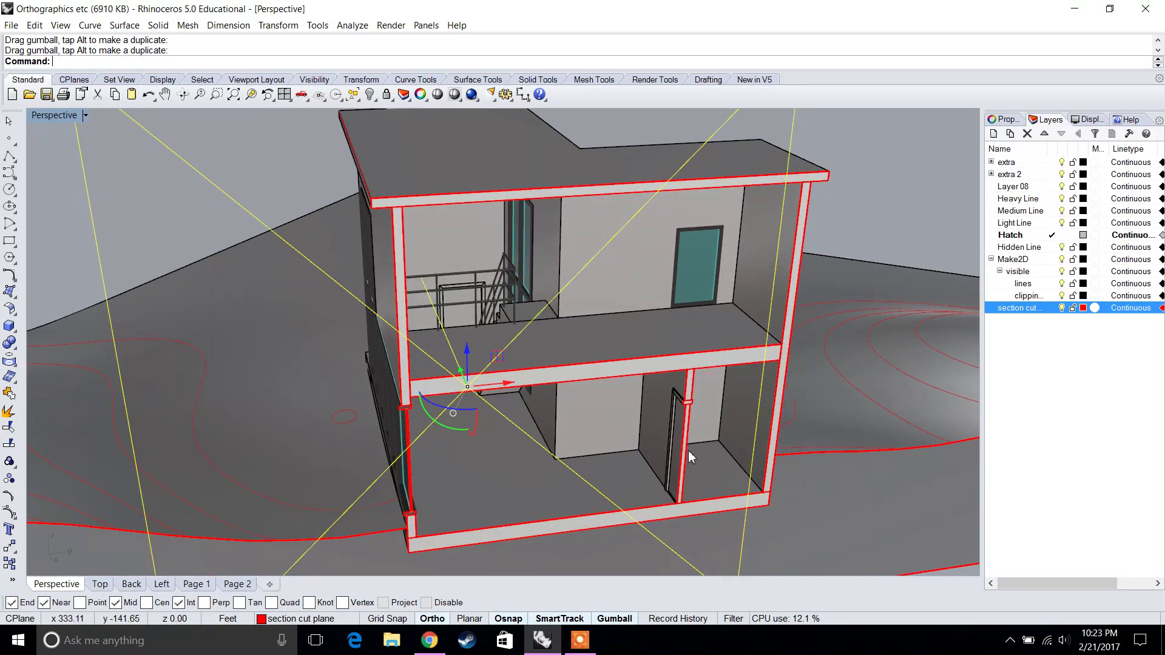
{"action": "scroll", "coordinate": [690, 456], "scroll_direction": "down", "scroll_amount": 5}
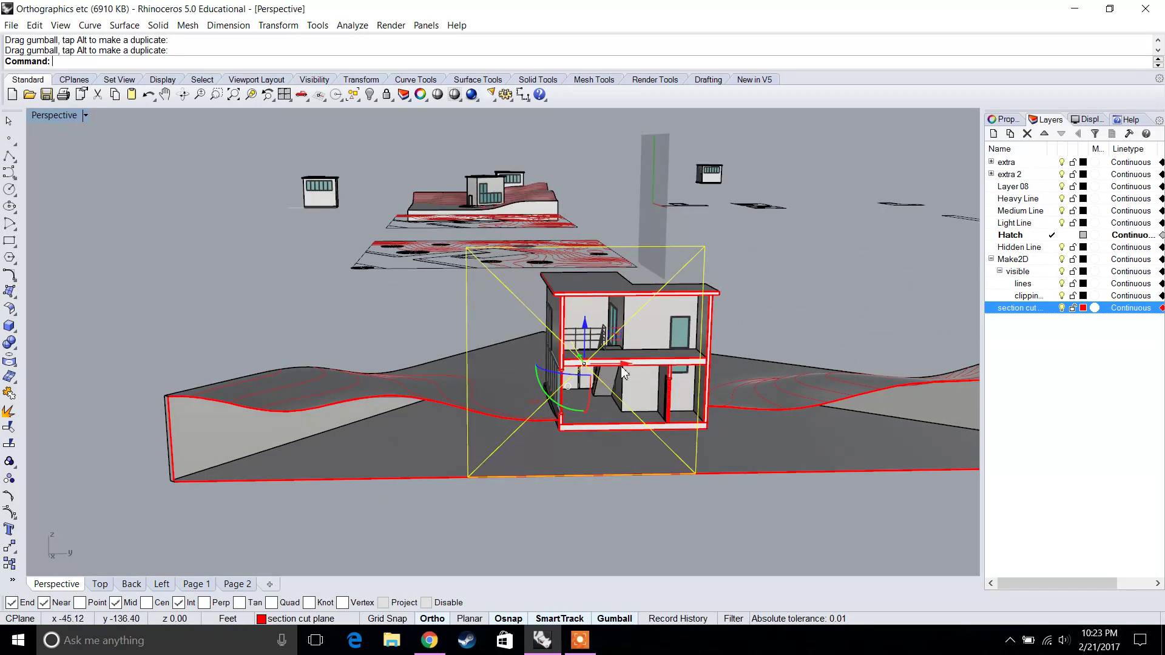
Try the Front and Left views to face the crosswise cut straight on.
{"action": "left_click", "coordinate": [86, 117]}
{"action": "mouse_move", "coordinate": [159, 345]}
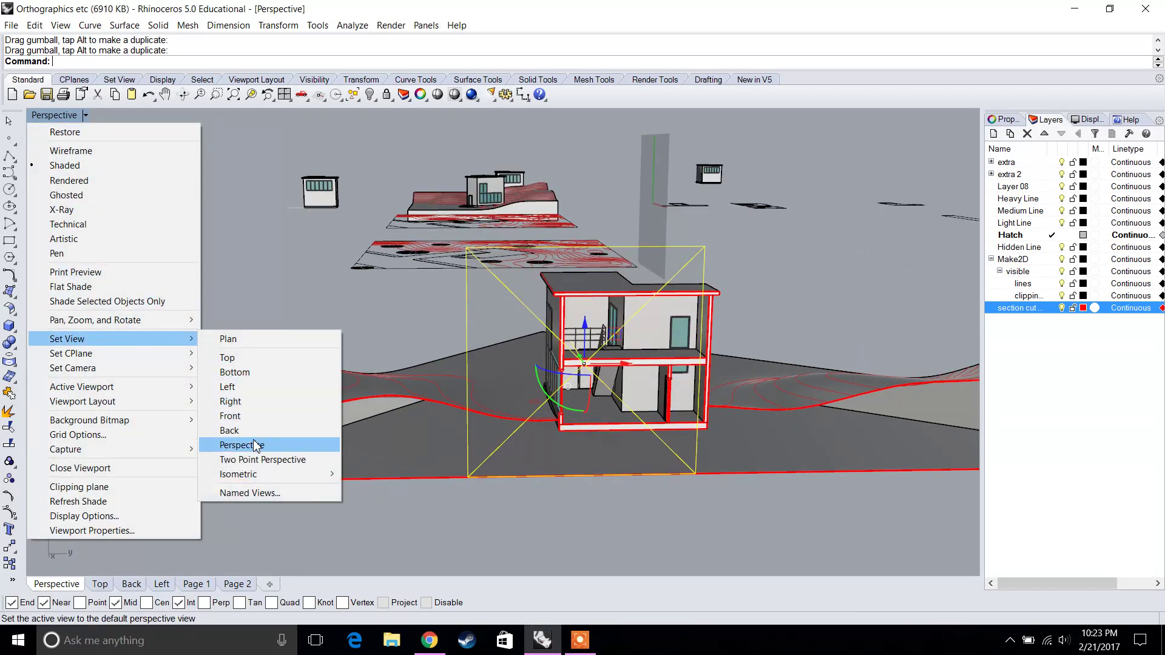
{"action": "left_click", "coordinate": [257, 416]}
{"action": "left_click", "coordinate": [61, 116]}
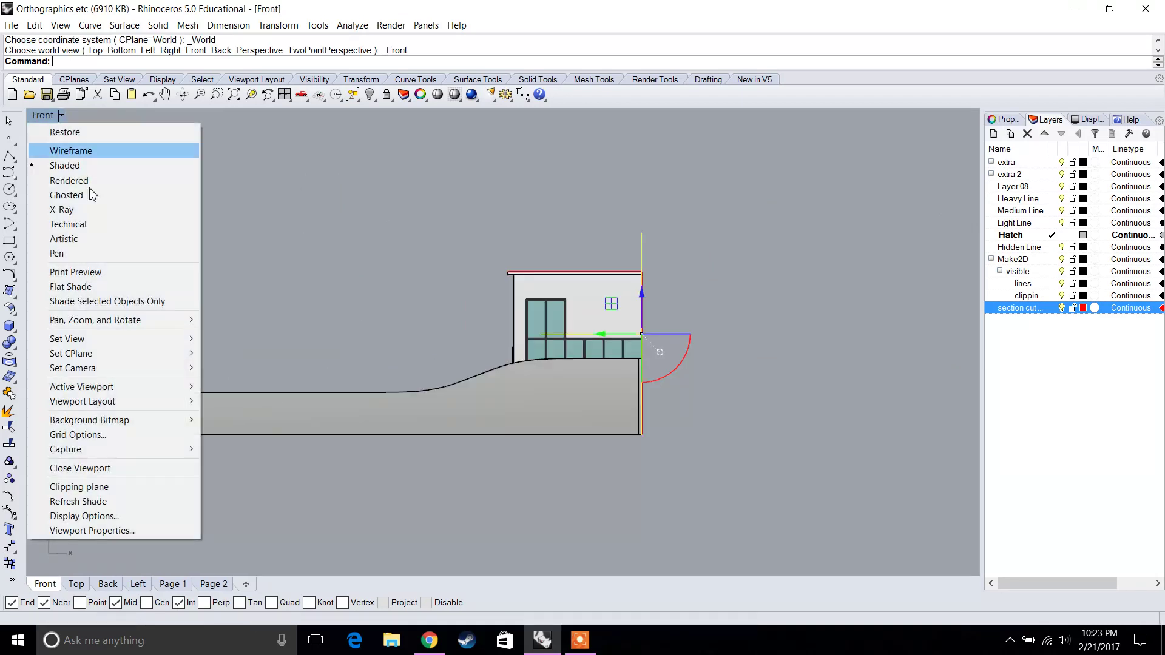
{"action": "mouse_move", "coordinate": [117, 339]}
{"action": "left_click", "coordinate": [241, 390]}
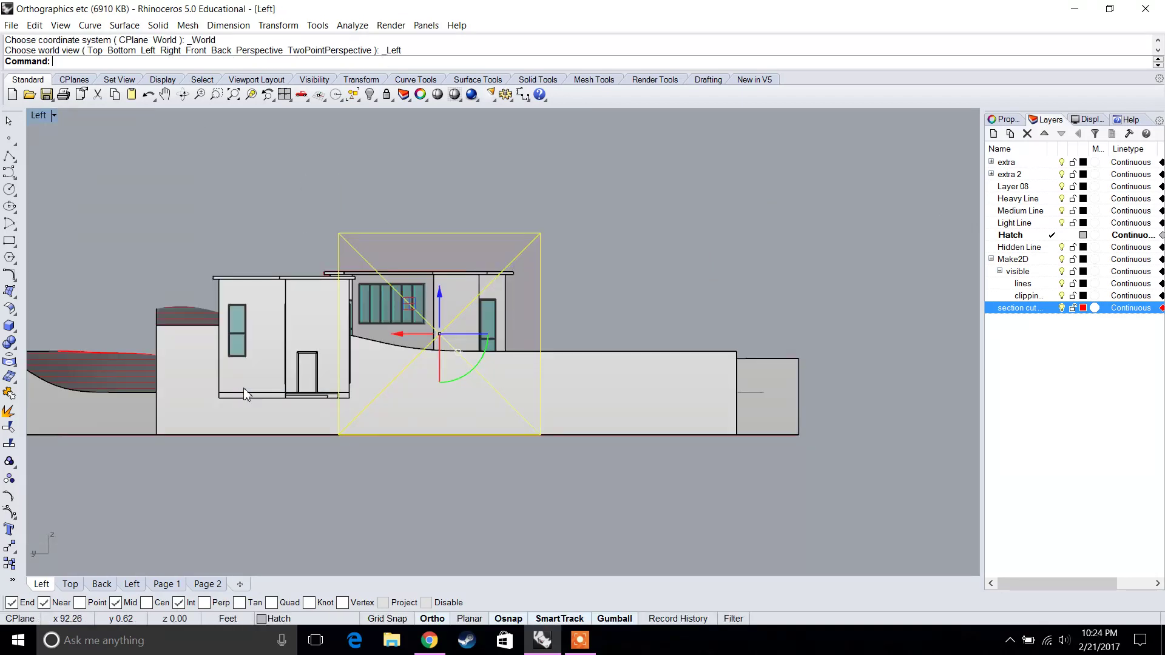
Set the viewport to the Right view facing the crosswise cut, and deselect the clipping plane.
{"action": "left_click", "coordinate": [57, 119]}
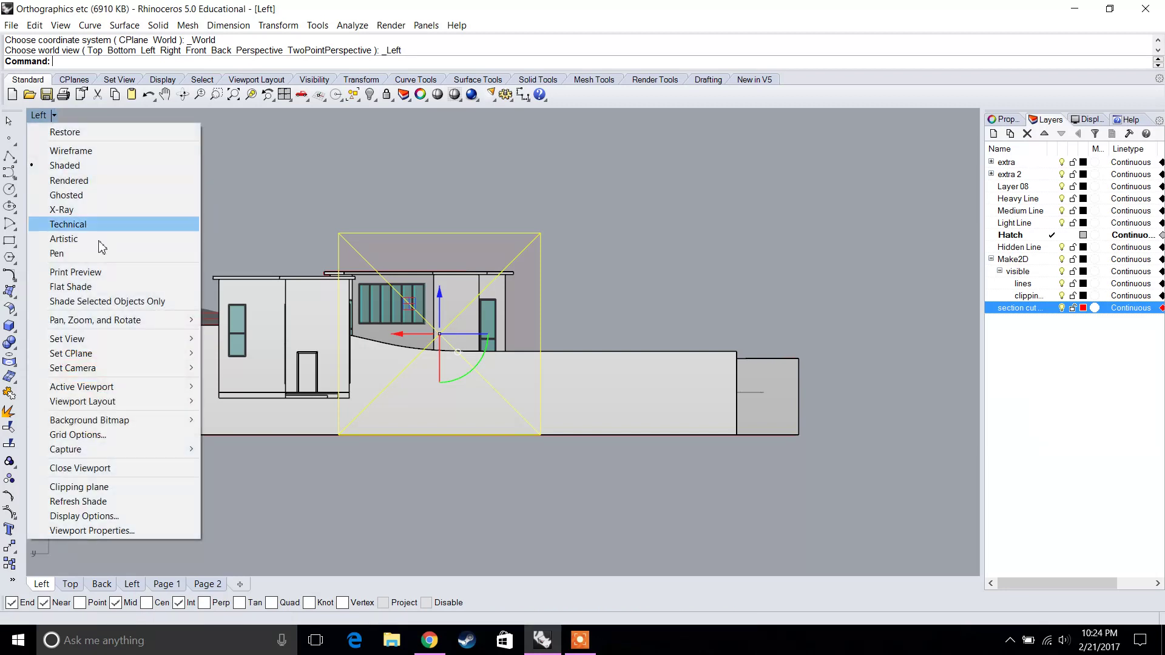
{"action": "mouse_move", "coordinate": [97, 339]}
{"action": "left_click", "coordinate": [237, 401]}
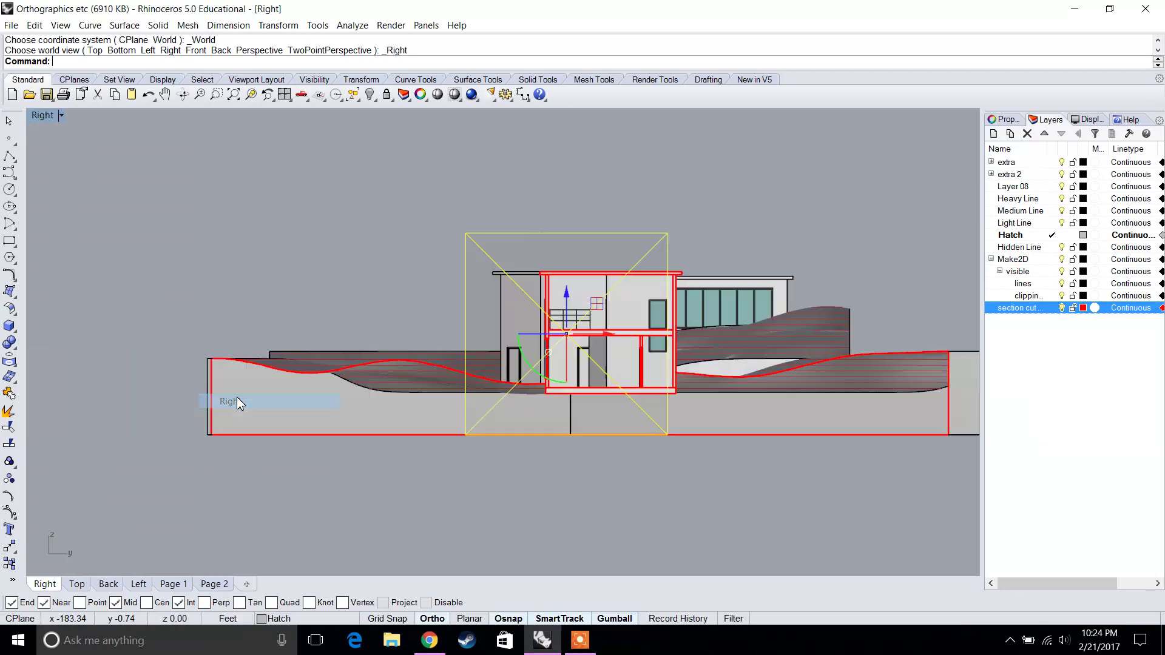
{"action": "key", "text": "Escape"}
{"action": "right_click_drag", "start_coordinate": [694, 377], "coordinate": [539, 403]}
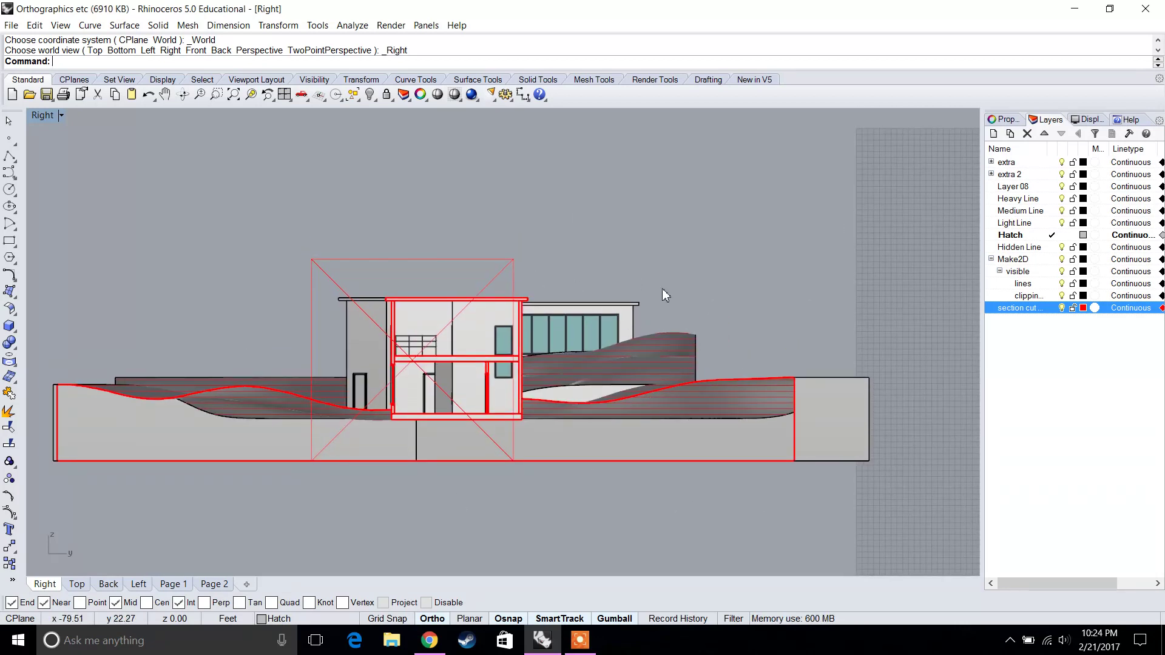
Select the whole cut house and terrain in the Top viewport and generate its 2D section from the Right view with Make2D, using the existing options.
{"action": "double_click", "coordinate": [42, 117]}
{"action": "double_click", "coordinate": [39, 116]}
{"action": "scroll", "coordinate": [388, 285], "scroll_direction": "down", "scroll_amount": 3}
{"action": "scroll", "coordinate": [546, 388], "scroll_direction": "up", "scroll_amount": 4}
{"action": "left_click_drag", "start_coordinate": [477, 323], "coordinate": [476, 322]}
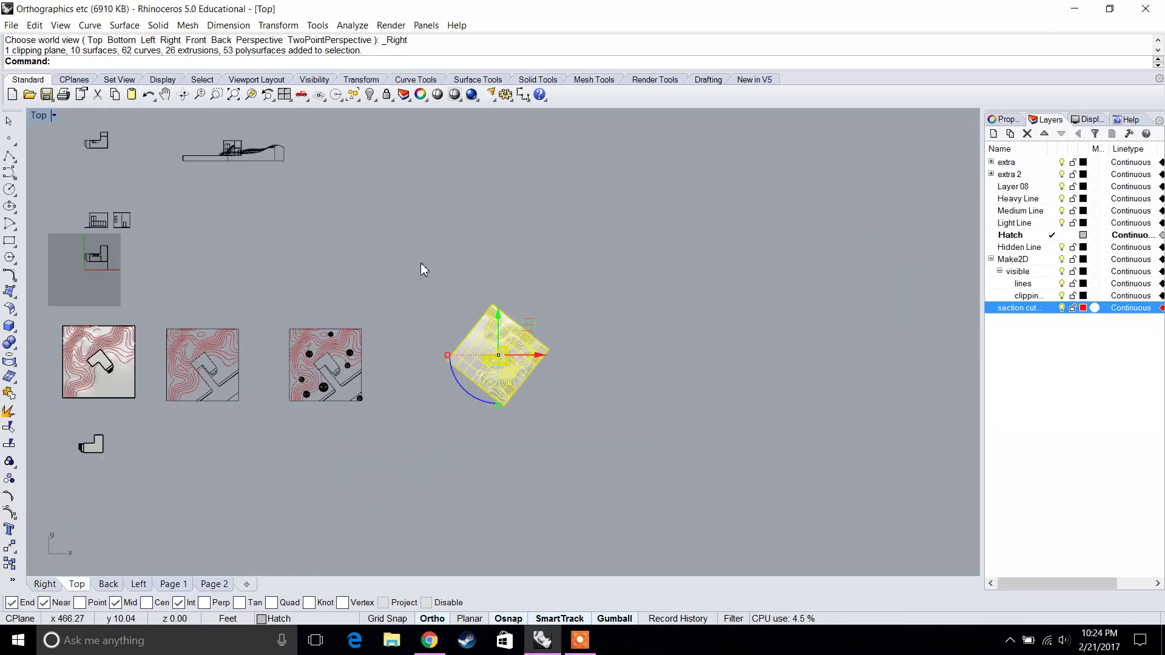
{"action": "double_click", "coordinate": [38, 117]}
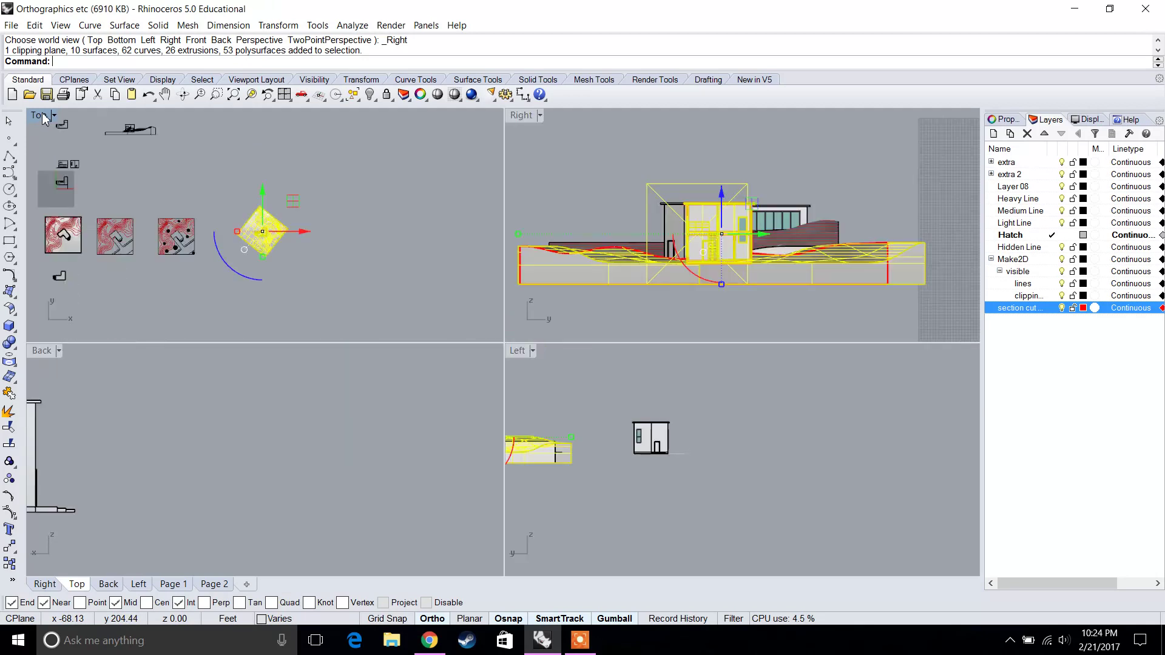
{"action": "double_click", "coordinate": [525, 117]}
{"action": "type", "text": "Make2D"}
{"action": "key", "text": "Return"}
{"action": "key", "text": "Return"}
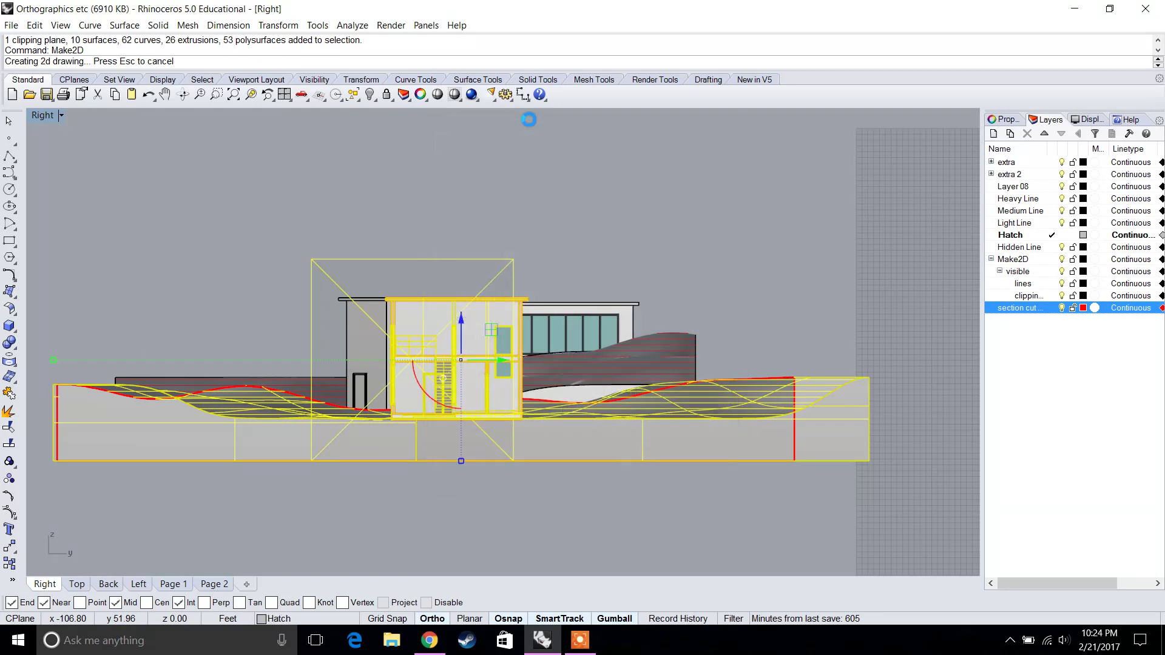
Move the new crosswise section drawing beside the lengthwise site section in the Top viewport, and examine its linework.
{"action": "double_click", "coordinate": [45, 117]}
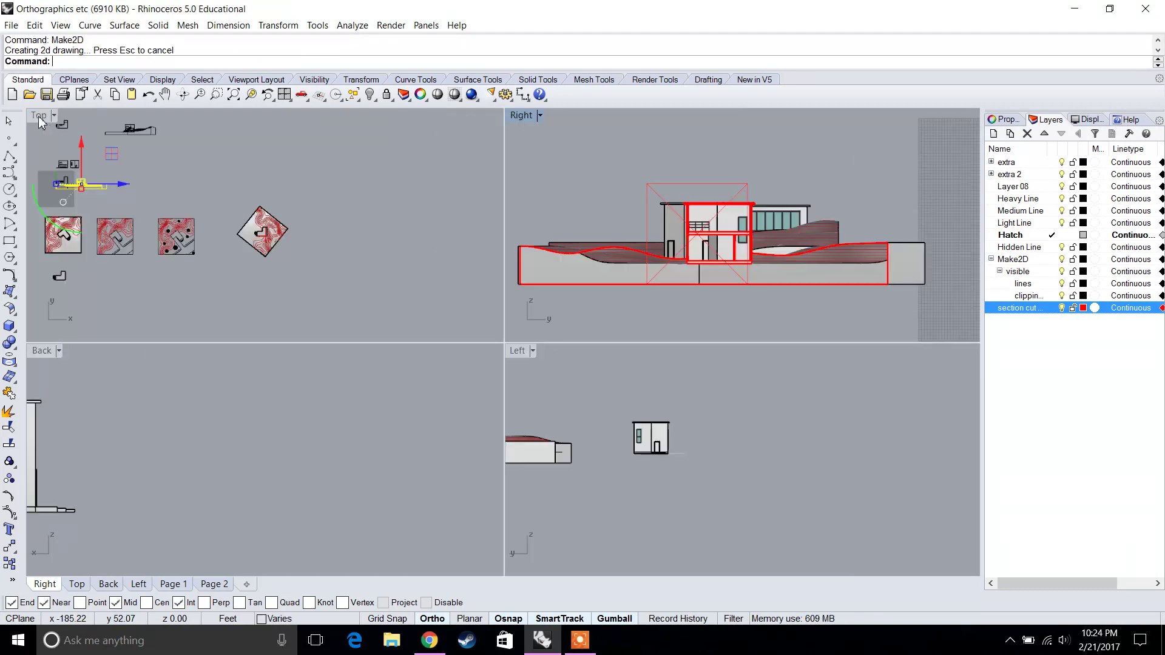
{"action": "double_click", "coordinate": [41, 117]}
{"action": "scroll", "coordinate": [160, 260], "scroll_direction": "up", "scroll_amount": 8}
{"action": "right_click_drag", "start_coordinate": [159, 260], "coordinate": [277, 330]}
{"action": "left_click_drag", "start_coordinate": [256, 330], "coordinate": [689, 331]}
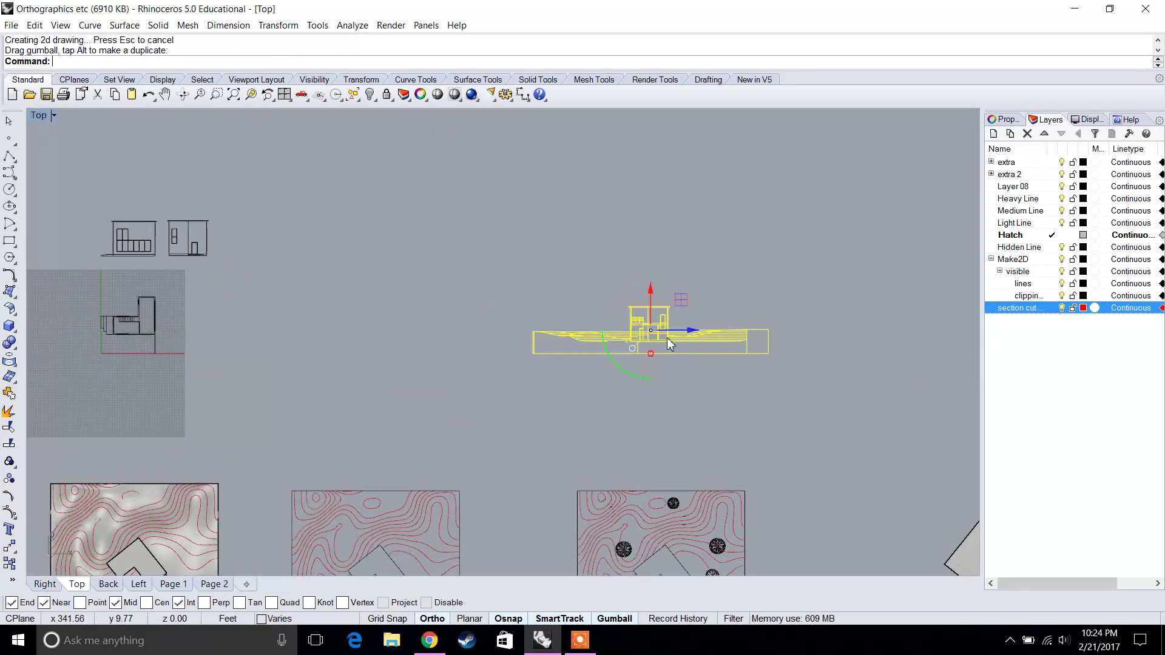
{"action": "right_click_drag", "start_coordinate": [653, 291], "coordinate": [574, 393]}
{"action": "left_click_drag", "start_coordinate": [576, 399], "coordinate": [563, 163]}
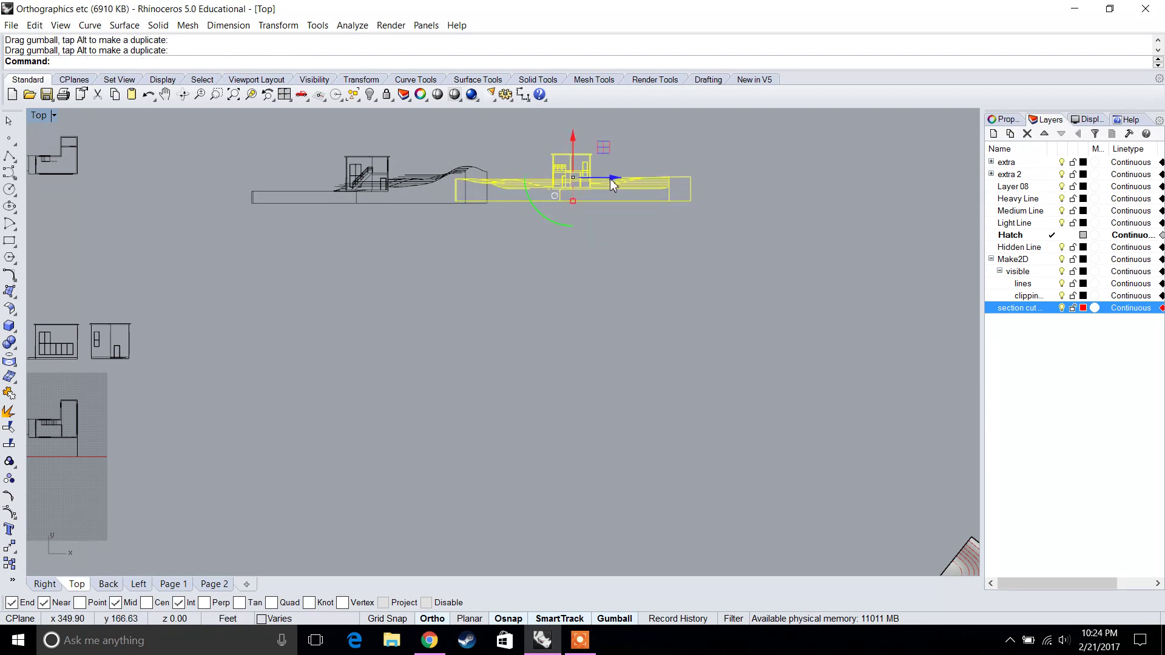
{"action": "key", "text": "Escape"}
{"action": "scroll", "coordinate": [666, 194], "scroll_direction": "up", "scroll_amount": 8}
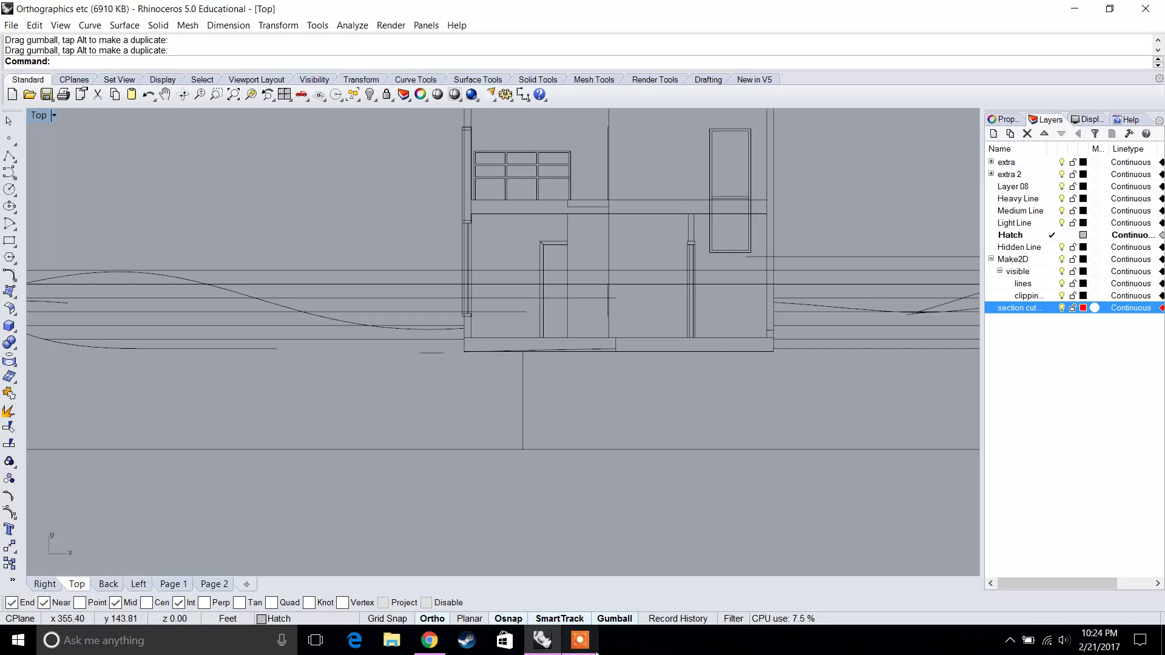
Using the lengthwise section's linework as cutting objects, trim the terrain contour lines crossing the room between the stairs and the door.
{"action": "left_click", "coordinate": [579, 640]}
{"action": "scroll", "coordinate": [642, 513], "scroll_direction": "down", "scroll_amount": 8}
{"action": "right_click_drag", "start_coordinate": [637, 453], "coordinate": [733, 352]}
{"action": "right_click_drag", "start_coordinate": [210, 361], "coordinate": [632, 361]}
{"action": "right_click_drag", "start_coordinate": [213, 303], "coordinate": [435, 302]}
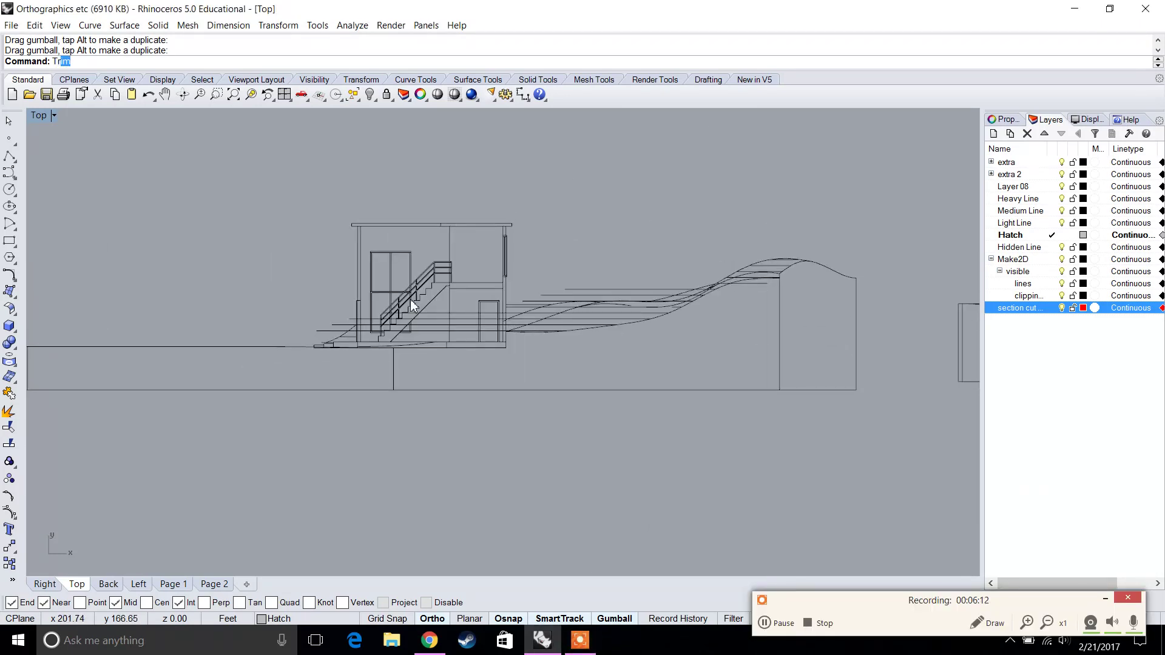
{"action": "key", "text": "Return"}
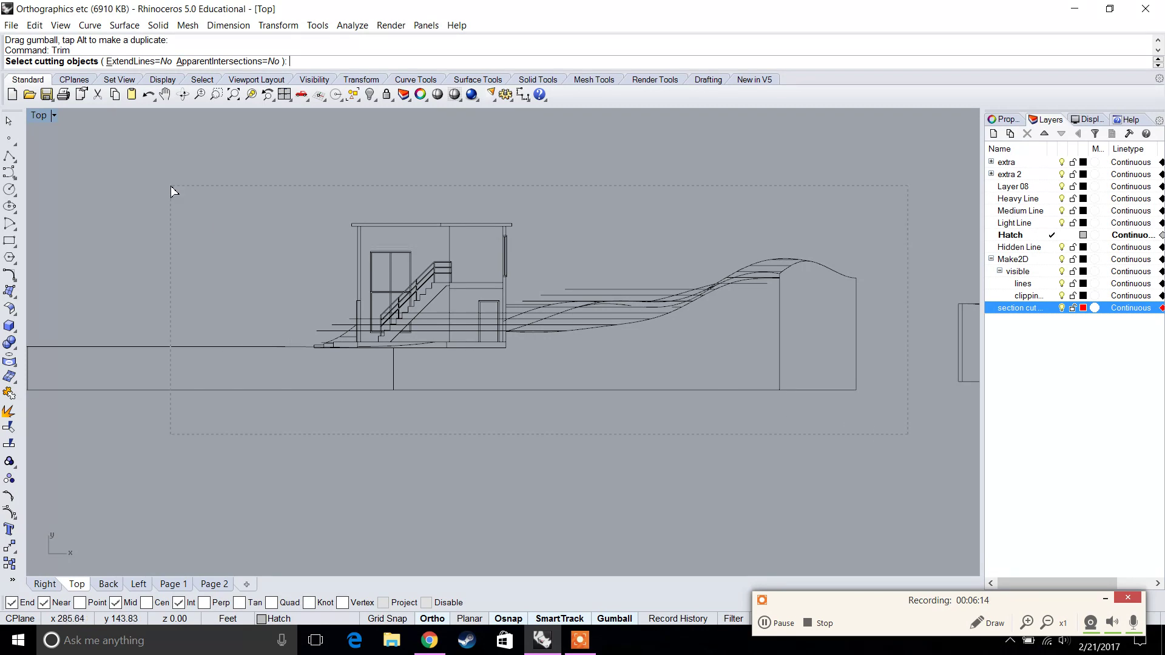
{"action": "left_click_drag", "start_coordinate": [172, 192], "coordinate": [172, 192]}
{"action": "scroll", "coordinate": [328, 377], "scroll_direction": "up", "scroll_amount": 5}
{"action": "key", "text": "Return"}
{"action": "left_click_drag", "start_coordinate": [304, 279], "coordinate": [303, 279]}
{"action": "scroll", "coordinate": [432, 323], "scroll_direction": "up", "scroll_amount": 5}
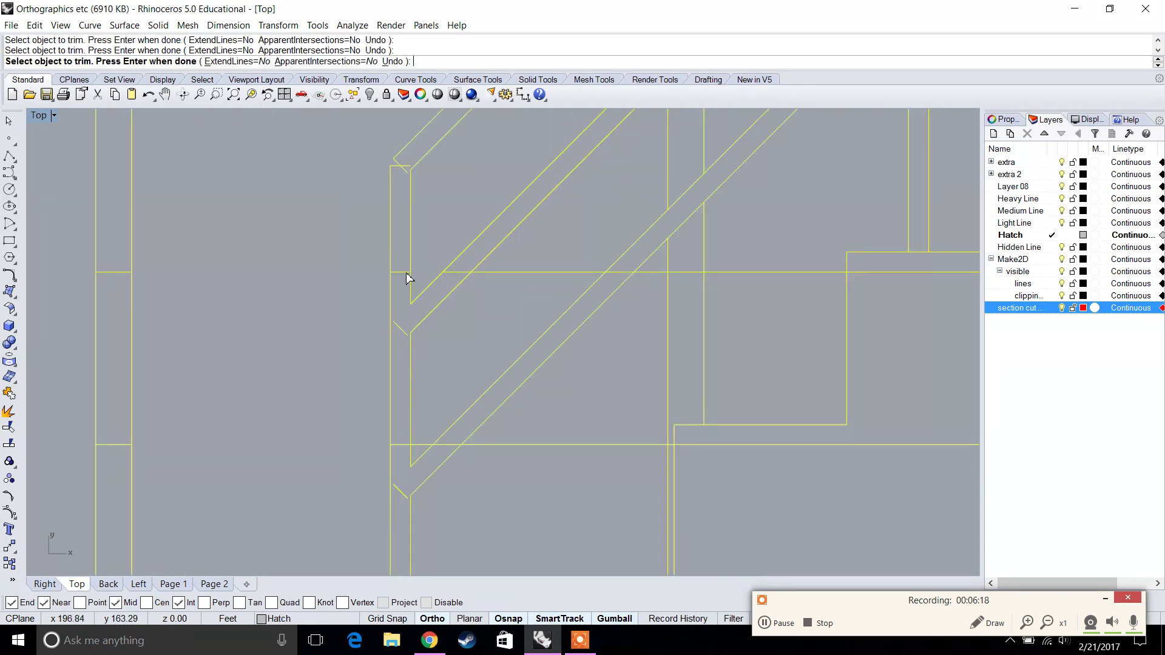
{"action": "scroll", "coordinate": [519, 282], "scroll_direction": "down", "scroll_amount": 5}
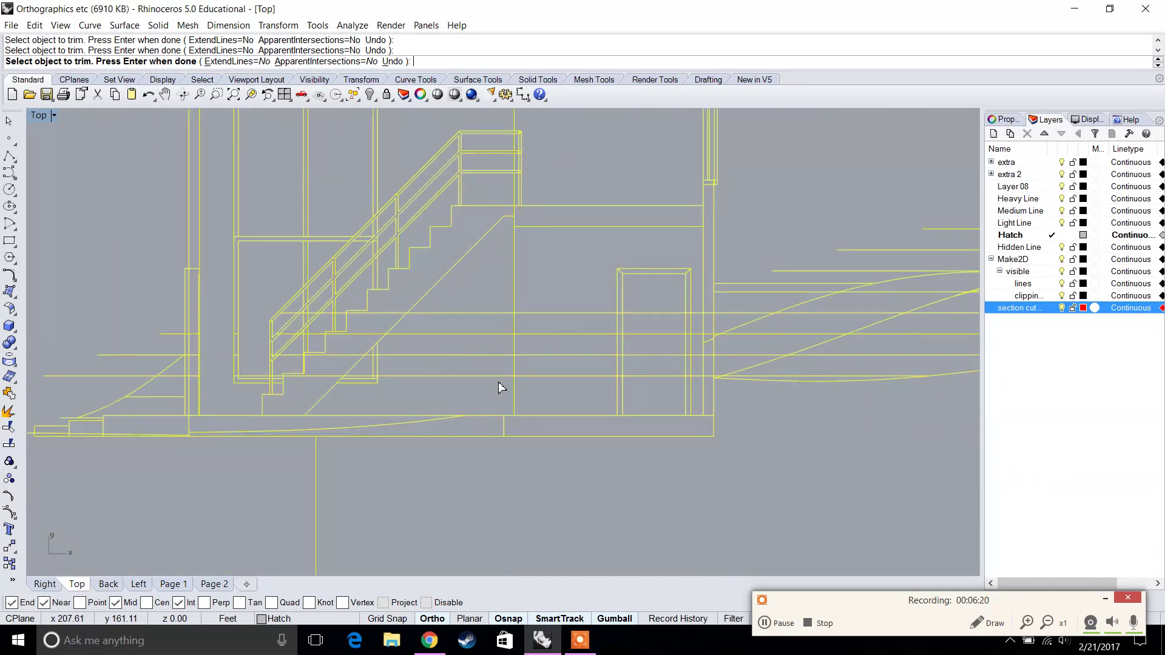
{"action": "left_click_drag", "start_coordinate": [478, 326], "coordinate": [474, 298]}
{"action": "left_click_drag", "start_coordinate": [574, 397], "coordinate": [530, 276]}
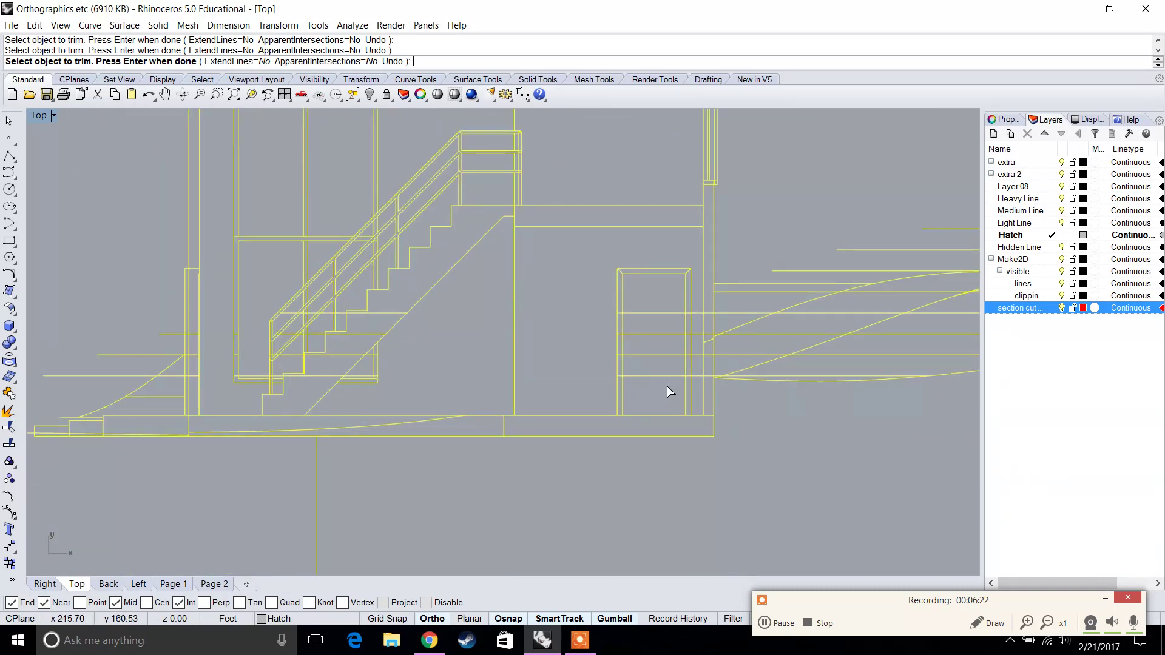
Trim the remaining contour lines inside the door opening, the adjacent exterior wall and the area beside the entrance steps.
{"action": "left_click_drag", "start_coordinate": [667, 386], "coordinate": [632, 290]}
{"action": "scroll", "coordinate": [693, 358], "scroll_direction": "up", "scroll_amount": 2}
{"action": "scroll", "coordinate": [696, 363], "scroll_direction": "up", "scroll_amount": 2}
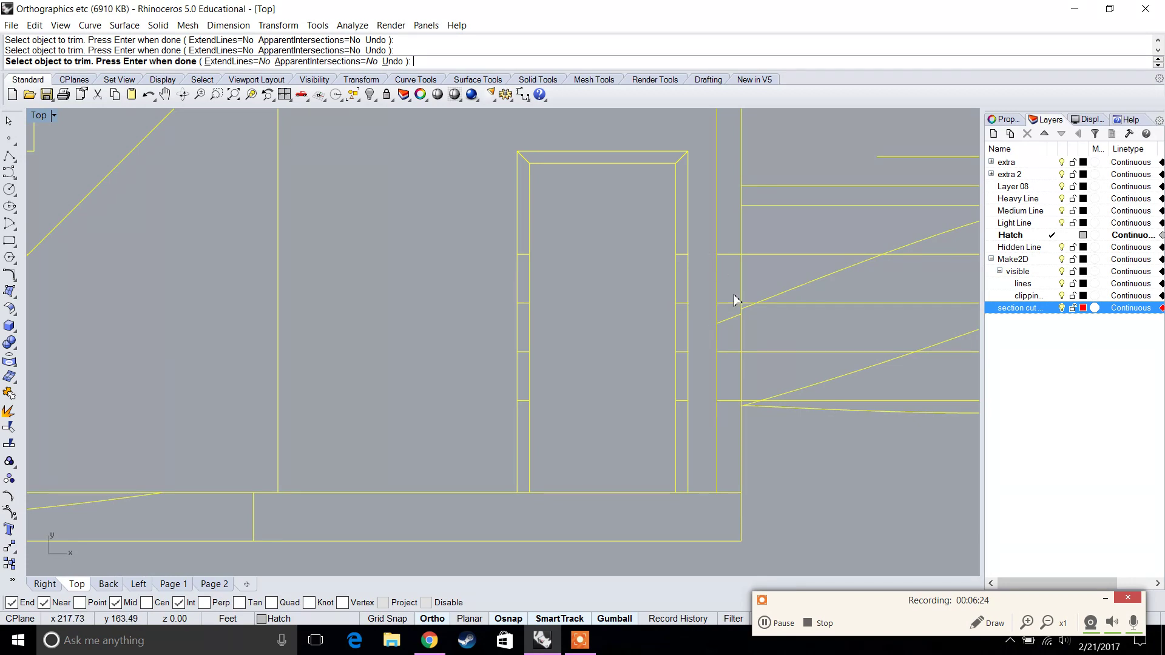
{"action": "scroll", "coordinate": [799, 272], "scroll_direction": "down", "scroll_amount": 3}
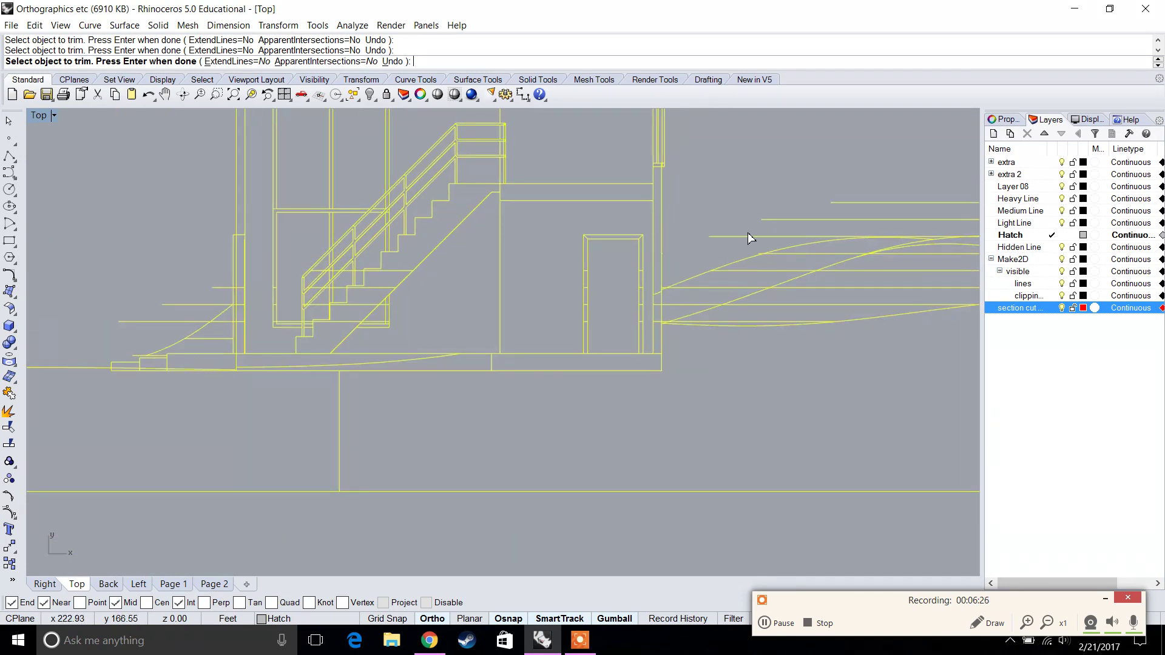
{"action": "scroll", "coordinate": [471, 291], "scroll_direction": "up", "scroll_amount": 4}
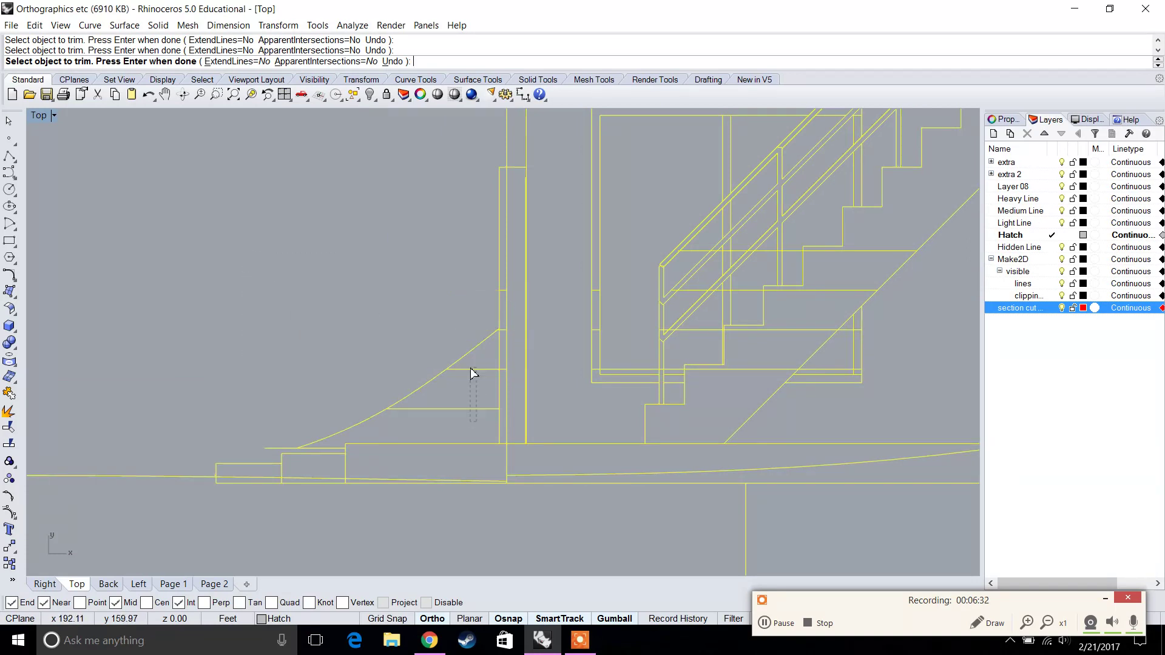
{"action": "left_click_drag", "start_coordinate": [471, 369], "coordinate": [471, 367]}
{"action": "scroll", "coordinate": [489, 379], "scroll_direction": "down", "scroll_amount": 15}
{"action": "right_click_drag", "start_coordinate": [606, 375], "coordinate": [473, 384]}
{"action": "right_click_drag", "start_coordinate": [469, 430], "coordinate": [498, 362]}
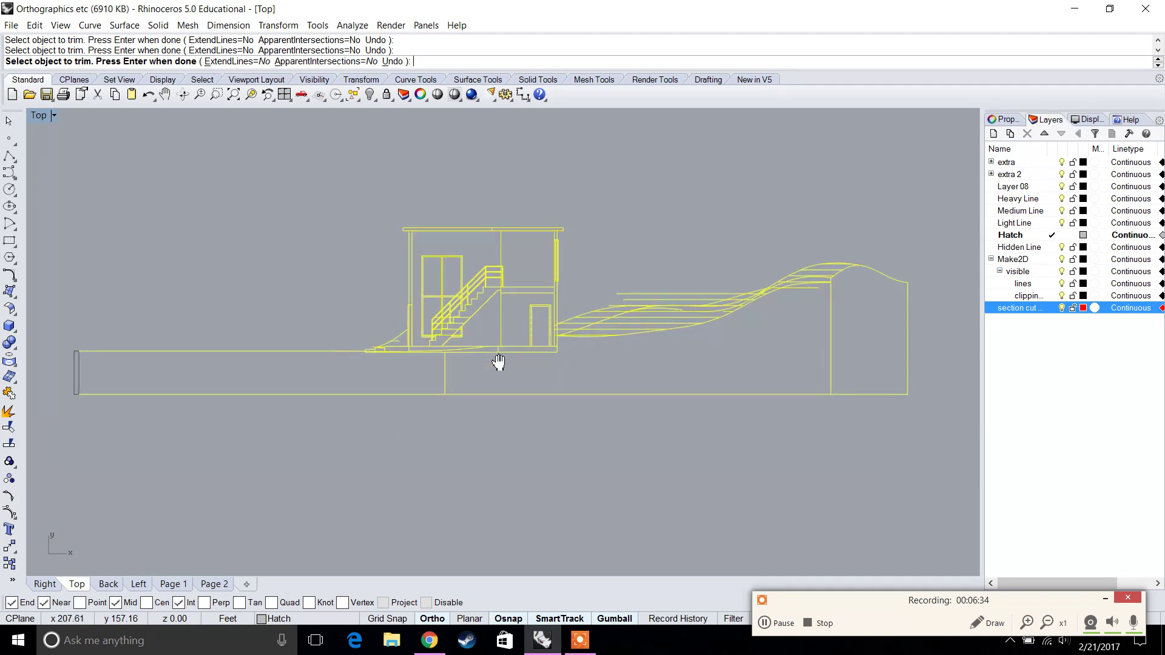
{"action": "left_click", "coordinate": [783, 623]}
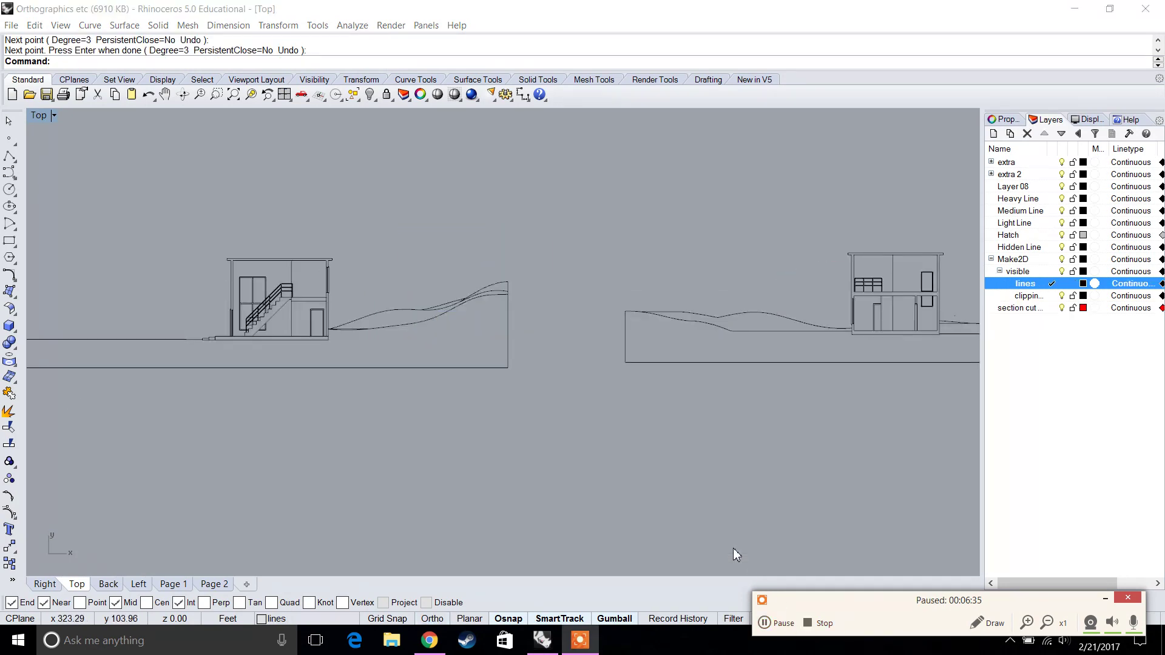
{"action": "right_click_drag", "start_coordinate": [742, 425], "coordinate": [497, 455]}
{"action": "key", "text": "Left"}
{"action": "key", "text": "Left"}
{"action": "key", "text": "Left"}
{"action": "key", "text": "Left"}
{"action": "key", "text": "Left"}
{"action": "key", "text": "Left"}
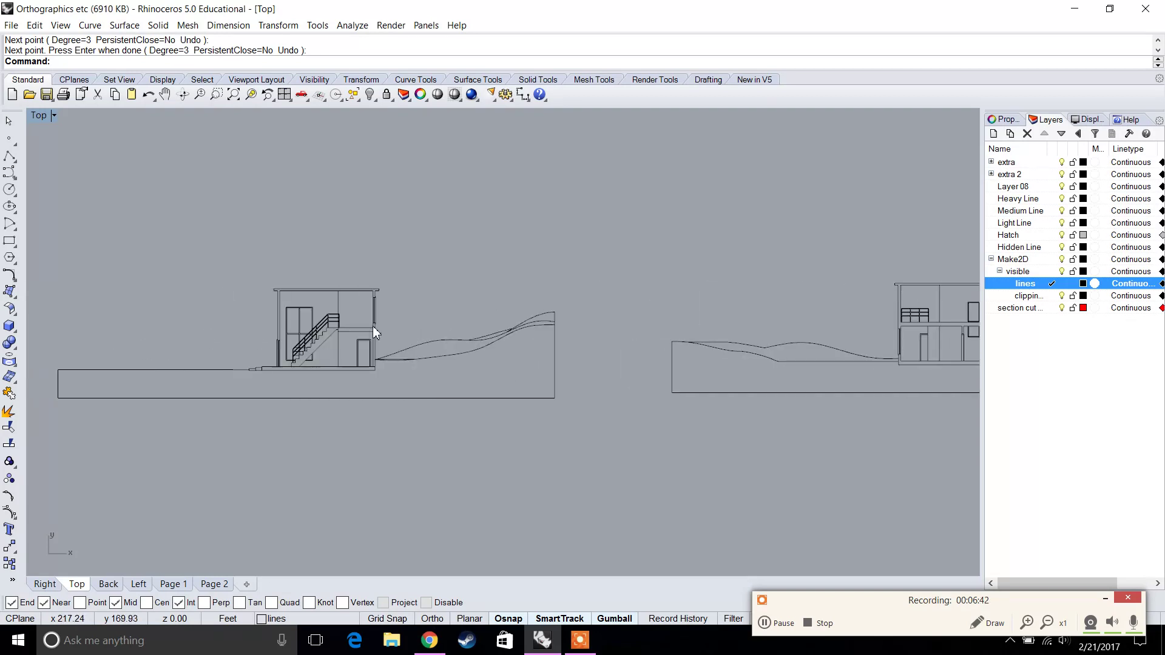
Using the lengthwise section's house linework as cutting objects, trim the vertical line crossing the upper floor slab at the stair landing.
{"action": "scroll", "coordinate": [373, 326], "scroll_direction": "up", "scroll_amount": 4}
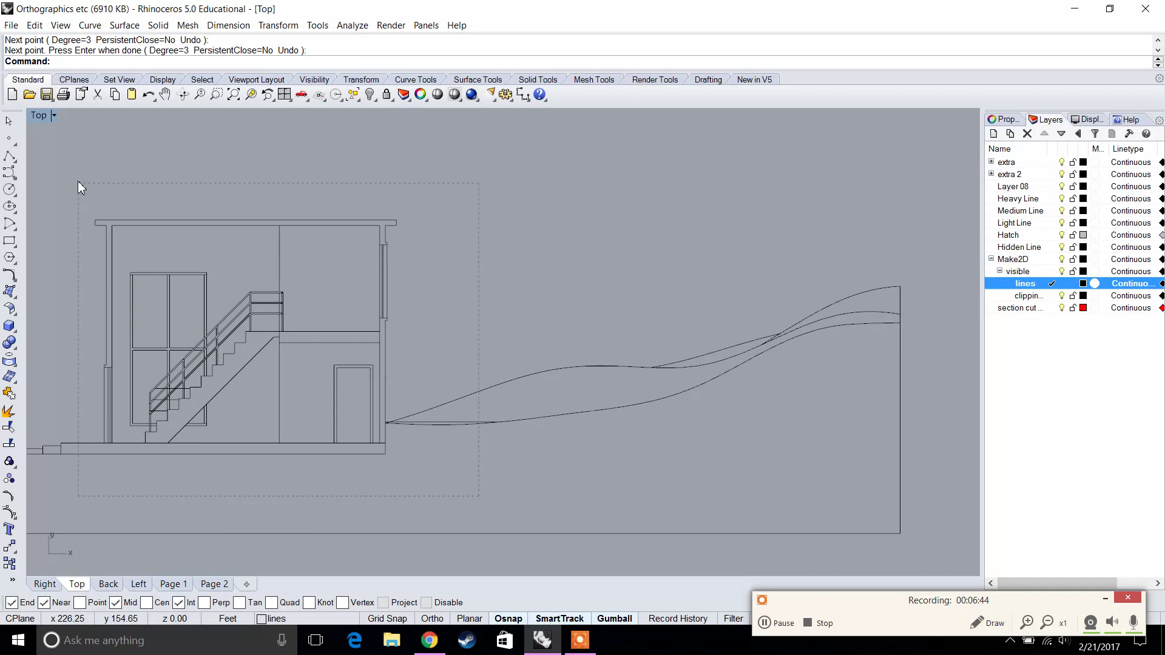
{"action": "left_click_drag", "start_coordinate": [78, 181], "coordinate": [78, 181]}
{"action": "scroll", "coordinate": [261, 340], "scroll_direction": "up", "scroll_amount": 5}
{"action": "key", "text": "Return"}
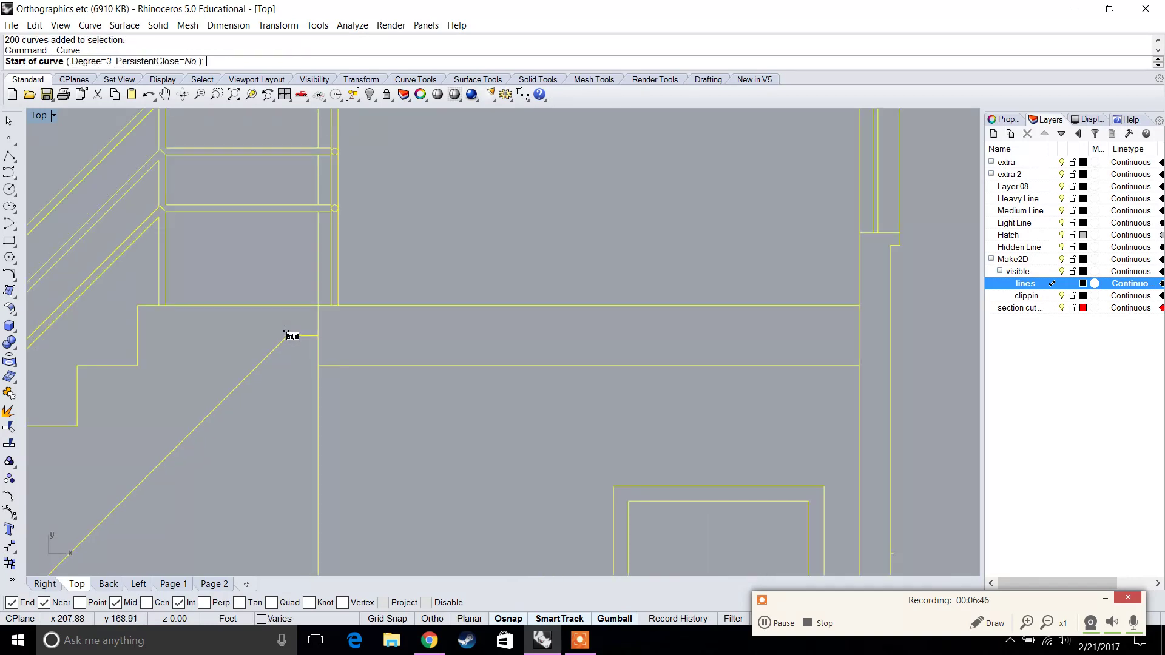
{"action": "key", "text": "Escape"}
{"action": "scroll", "coordinate": [335, 340], "scroll_direction": "down", "scroll_amount": 4}
{"action": "type", "text": "Trim"}
{"action": "key", "text": "Return"}
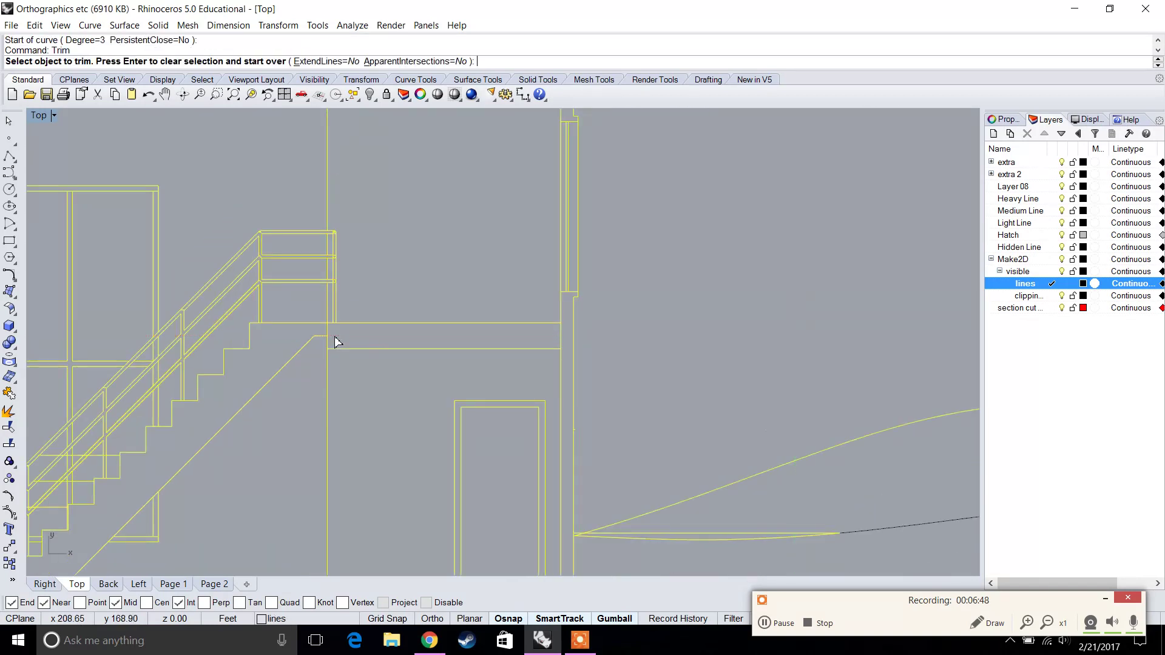
{"action": "scroll", "coordinate": [336, 341], "scroll_direction": "up", "scroll_amount": 5}
{"action": "left_click", "coordinate": [313, 325]}
Trim the inner wall line crossing the outer end of the upper floor slab, and finish trimming.
{"action": "scroll", "coordinate": [494, 344], "scroll_direction": "up", "scroll_amount": 8}
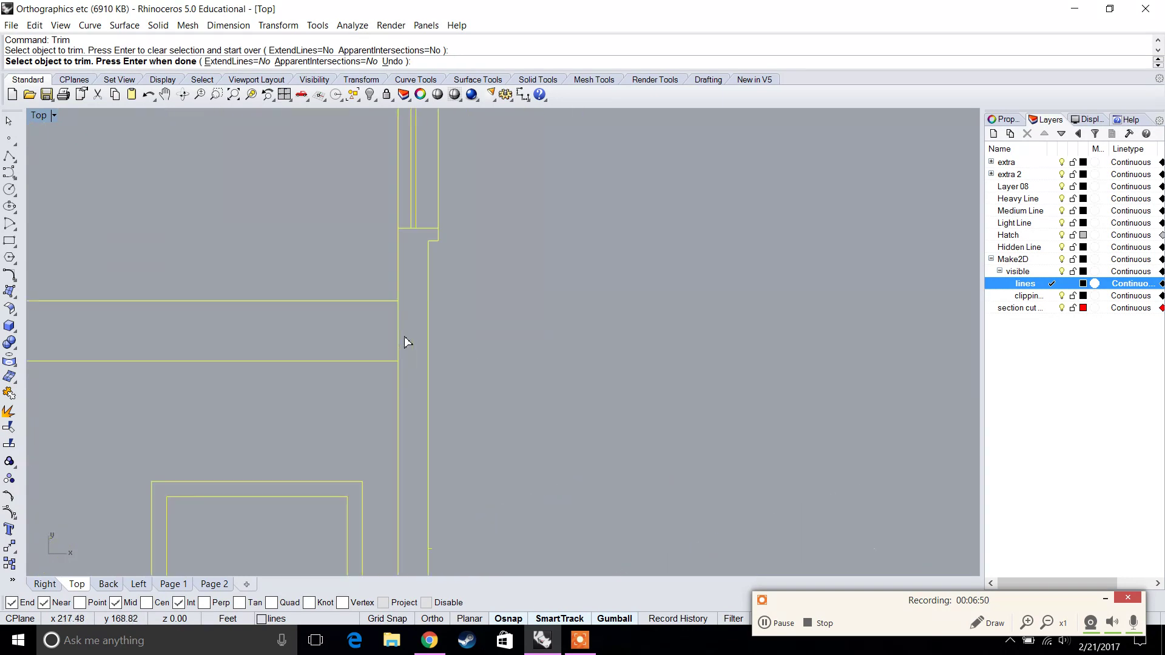
{"action": "left_click", "coordinate": [398, 338]}
{"action": "scroll", "coordinate": [397, 336], "scroll_direction": "down", "scroll_amount": 12}
{"action": "right_click_drag", "start_coordinate": [227, 441], "coordinate": [601, 377]}
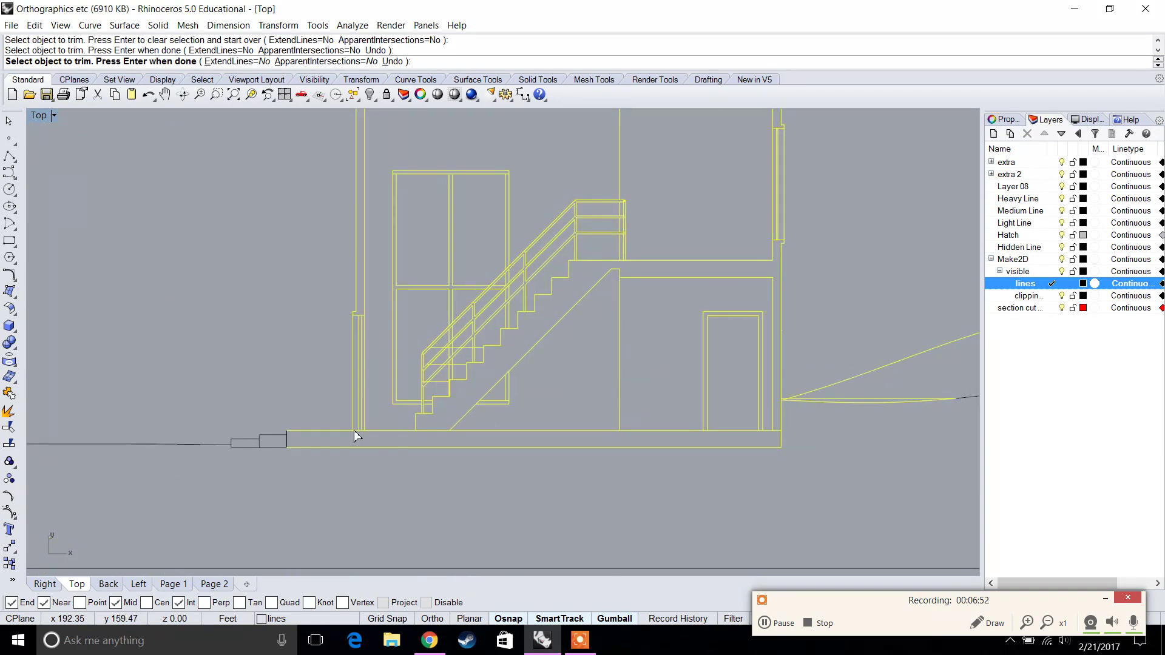
{"action": "scroll", "coordinate": [358, 432], "scroll_direction": "up", "scroll_amount": 3}
{"action": "scroll", "coordinate": [366, 430], "scroll_direction": "down", "scroll_amount": 3}
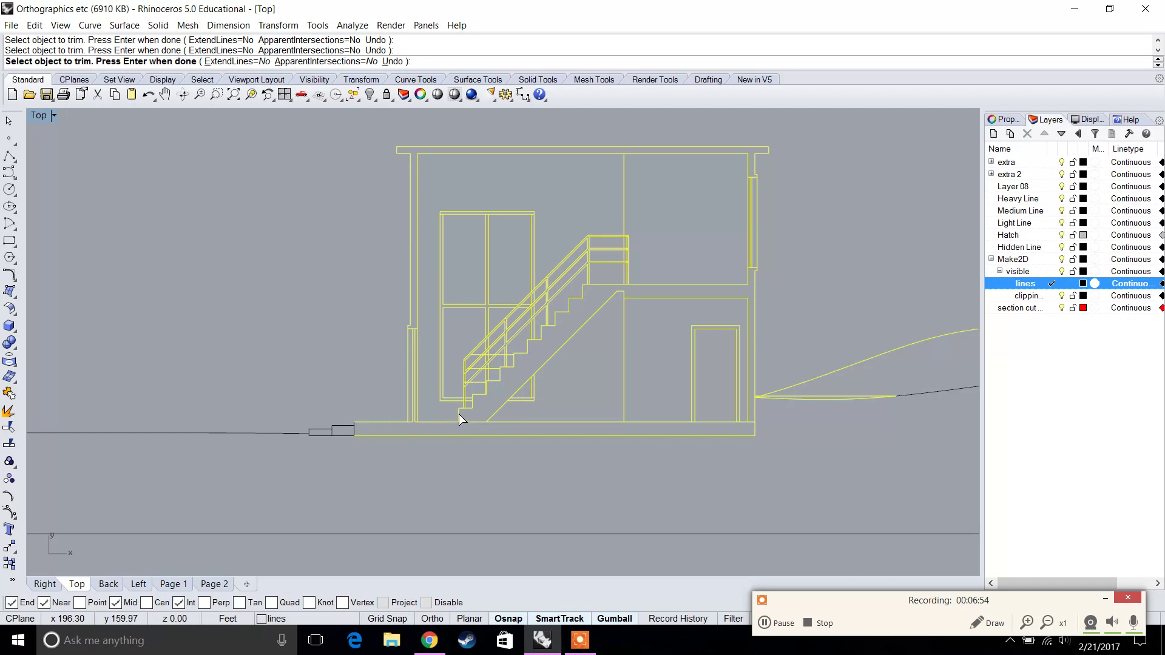
{"action": "scroll", "coordinate": [729, 304], "scroll_direction": "down", "scroll_amount": 8}
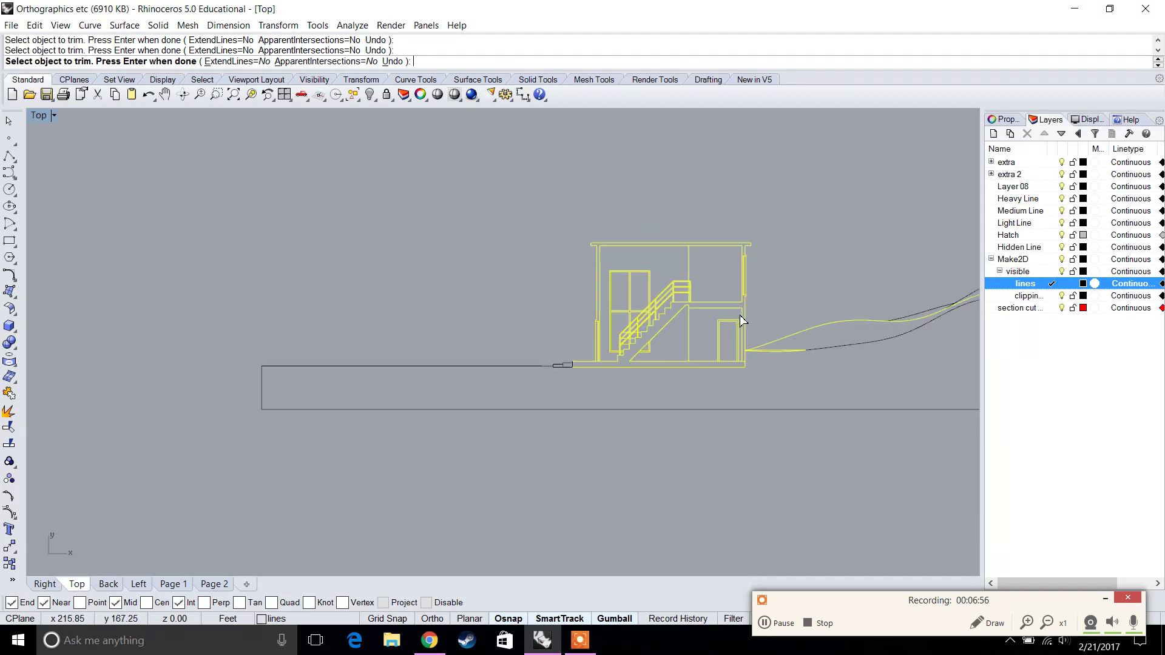
{"action": "key", "text": "Return"}
{"action": "key", "text": "Escape"}
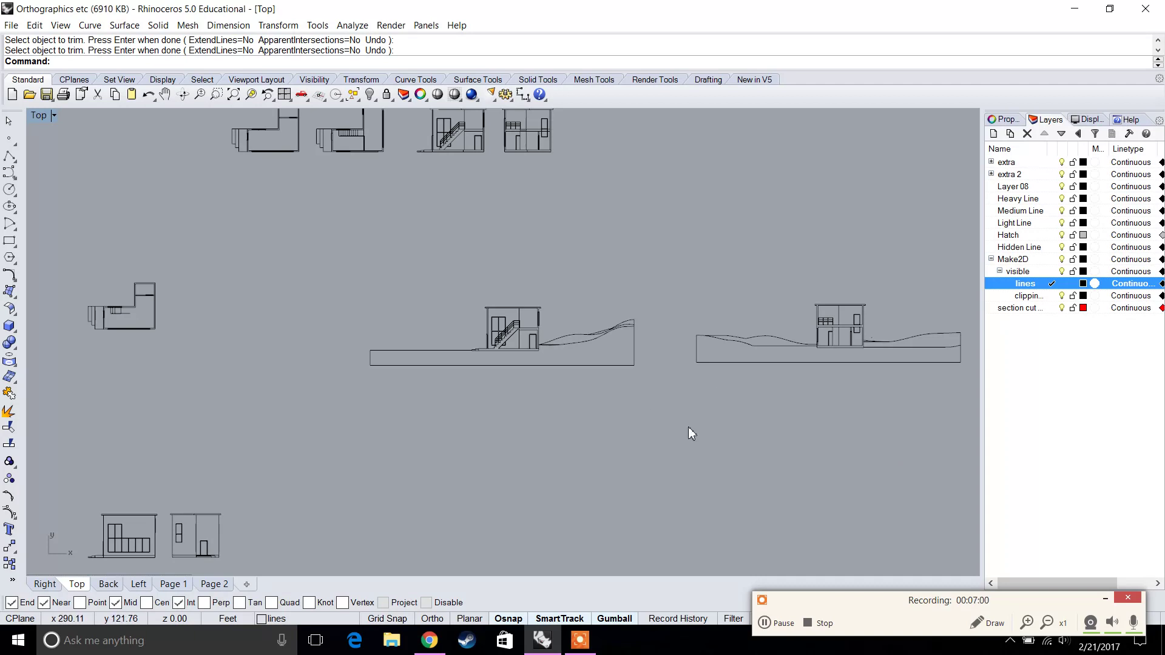
Start a hatch from the lengthwise section's house linework, keeping the cut roof, walls, stairs, floor slabs and entrance steps as regions.
{"action": "scroll", "coordinate": [542, 337], "scroll_direction": "up", "scroll_amount": 5}
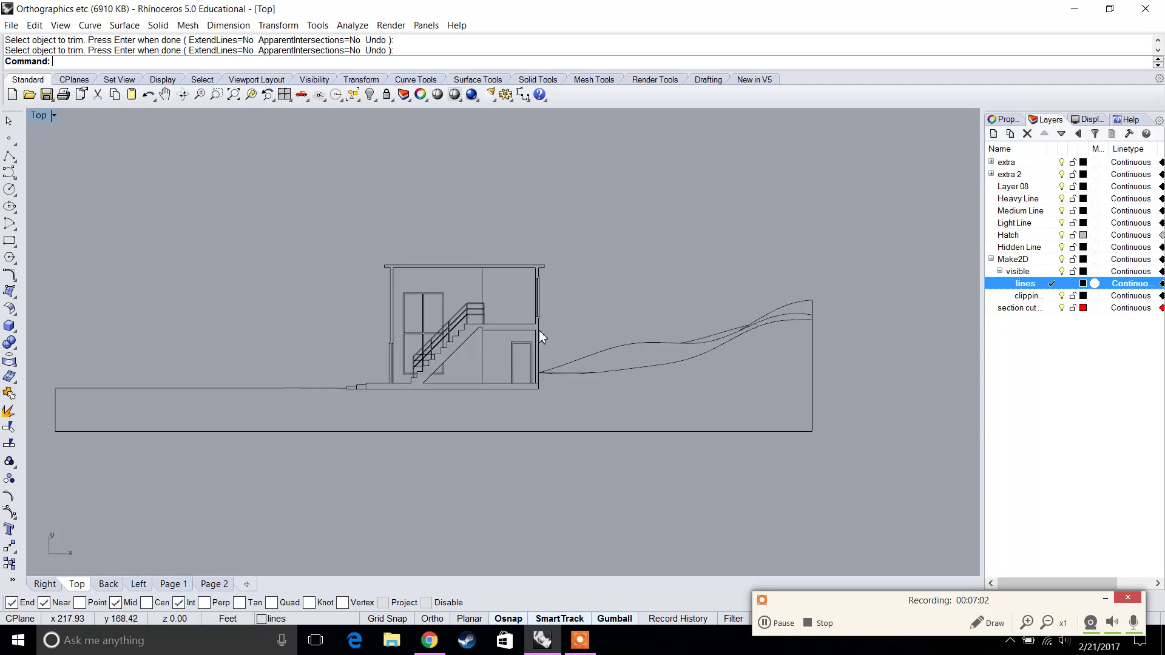
{"action": "type", "text": "Hat"}
{"action": "key", "text": "Return"}
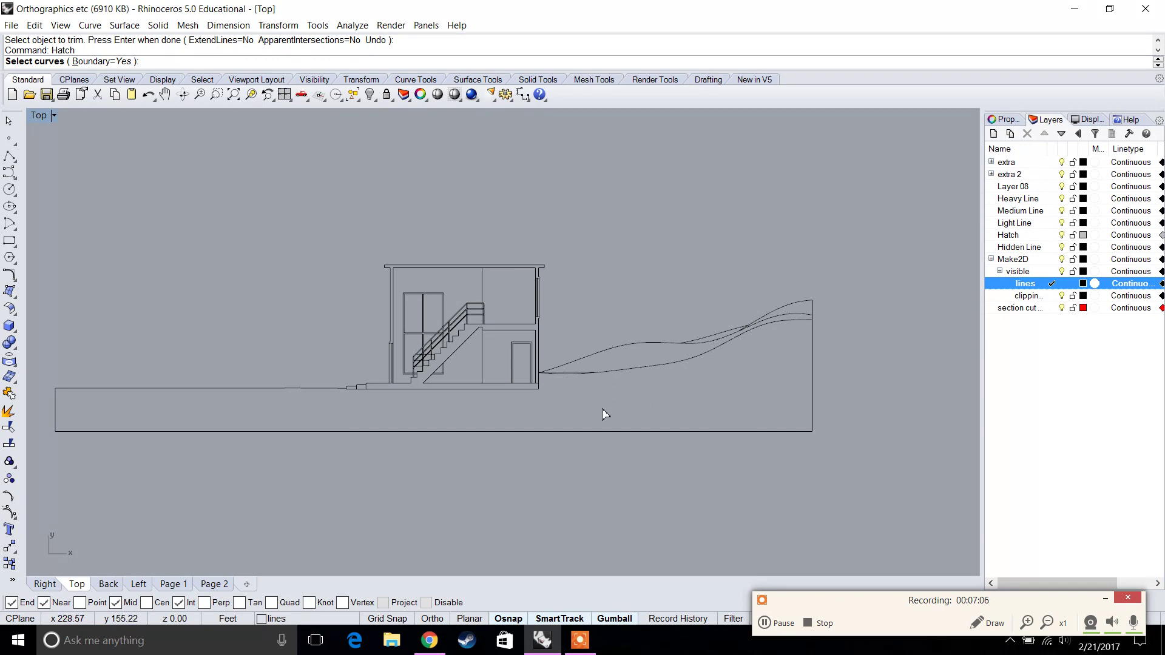
{"action": "left_click", "coordinate": [453, 322]}
{"action": "key", "text": "Return"}
{"action": "scroll", "coordinate": [447, 341], "scroll_direction": "up", "scroll_amount": 5}
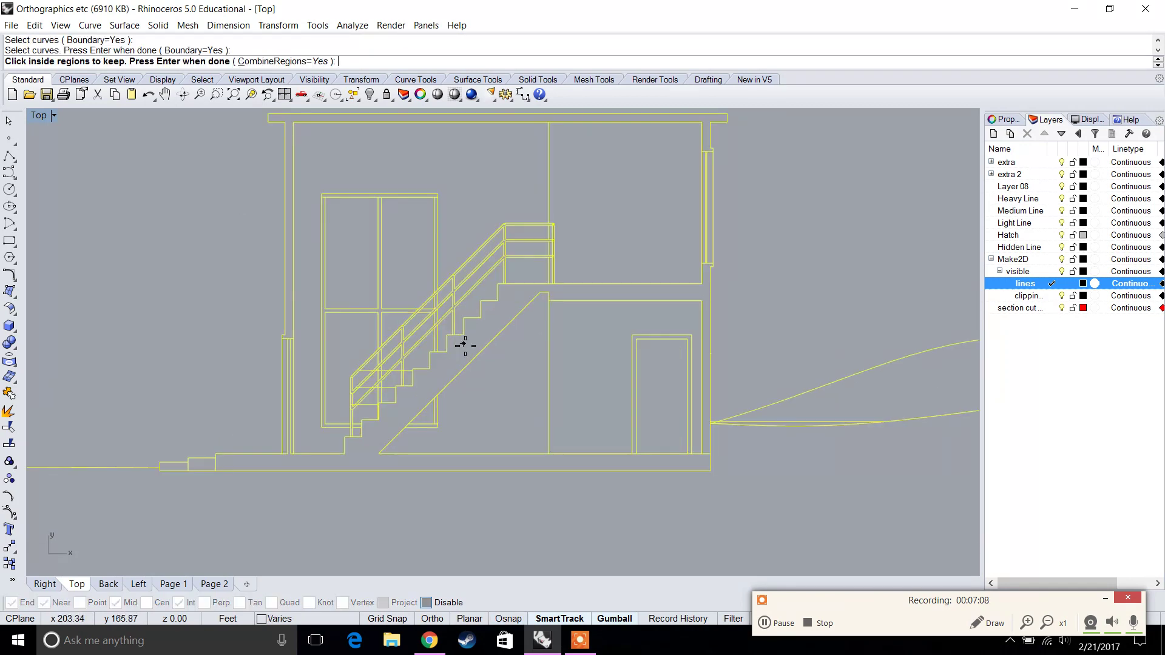
{"action": "left_click", "coordinate": [463, 345]}
{"action": "left_click", "coordinate": [287, 290]}
{"action": "scroll", "coordinate": [706, 171], "scroll_direction": "up", "scroll_amount": 8}
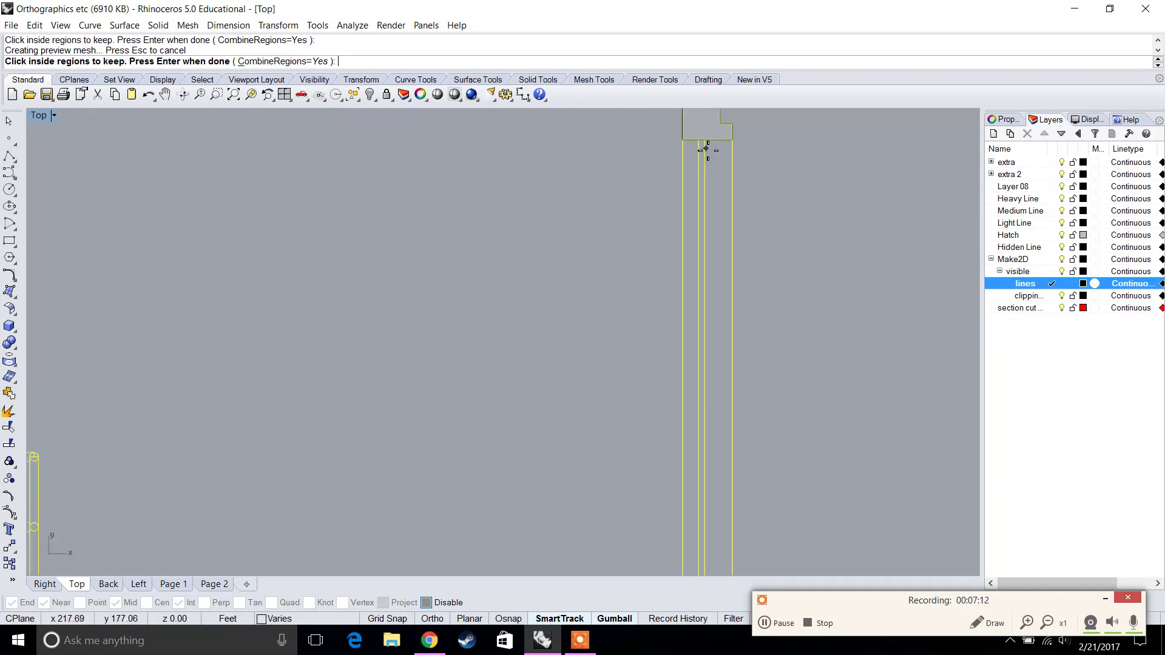
{"action": "scroll", "coordinate": [696, 190], "scroll_direction": "down", "scroll_amount": 8}
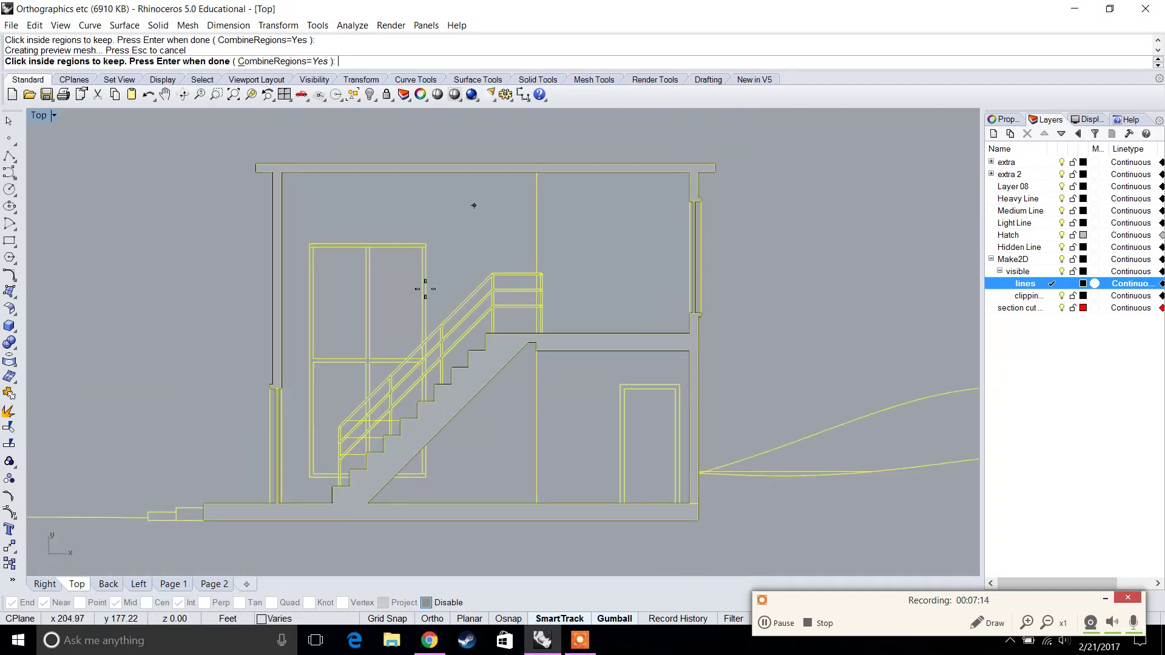
{"action": "scroll", "coordinate": [275, 431], "scroll_direction": "up", "scroll_amount": 10}
{"action": "scroll", "coordinate": [276, 364], "scroll_direction": "down", "scroll_amount": 14}
{"action": "scroll", "coordinate": [227, 428], "scroll_direction": "up", "scroll_amount": 11}
{"action": "left_click", "coordinate": [235, 402]}
{"action": "scroll", "coordinate": [337, 405], "scroll_direction": "down", "scroll_amount": 3}
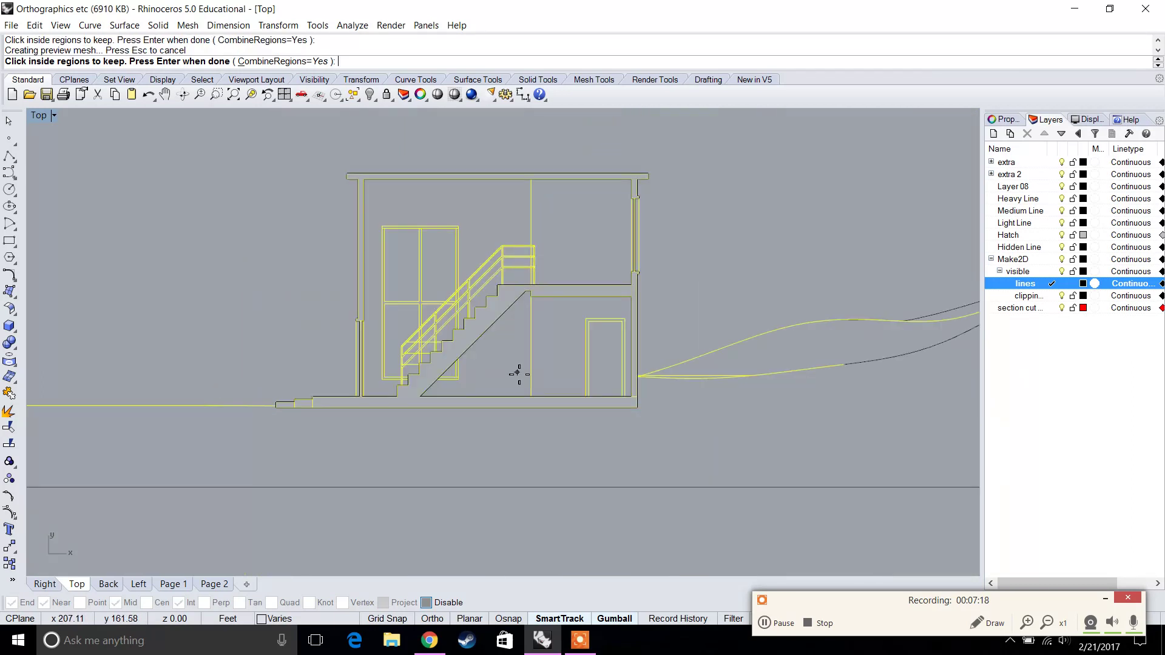
{"action": "key", "text": "Return"}
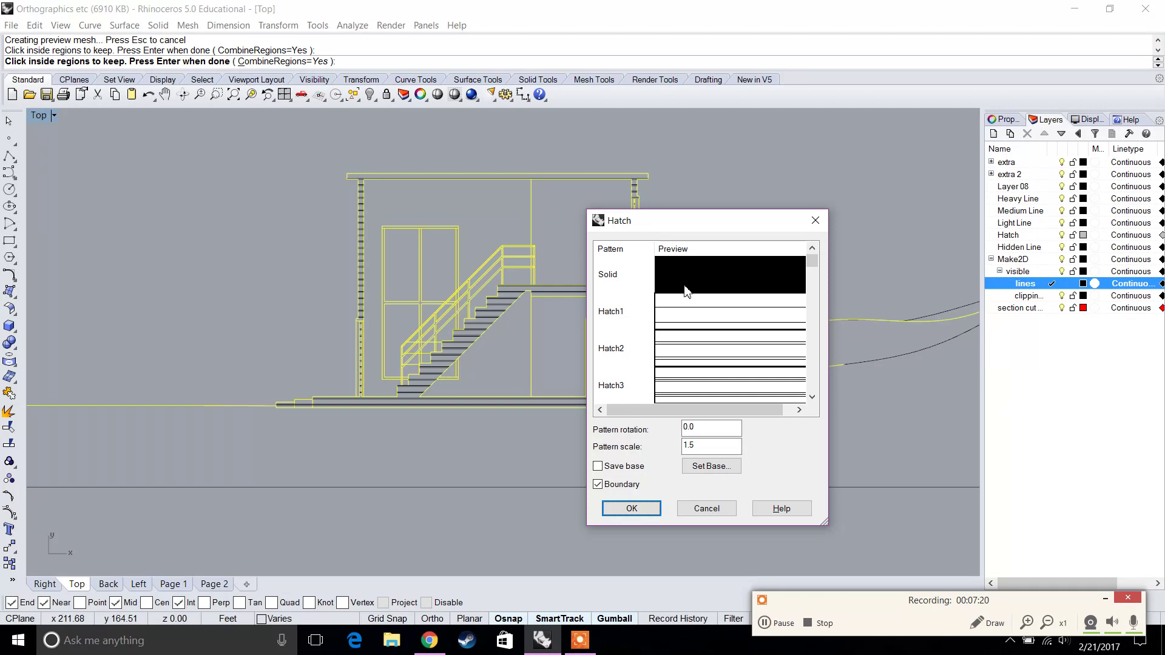
Try the Solid pattern and Hatch 1x45 at scale 0.25 on the cut regions, apply the latter, and undo the hatch.
{"action": "left_click", "coordinate": [723, 278]}
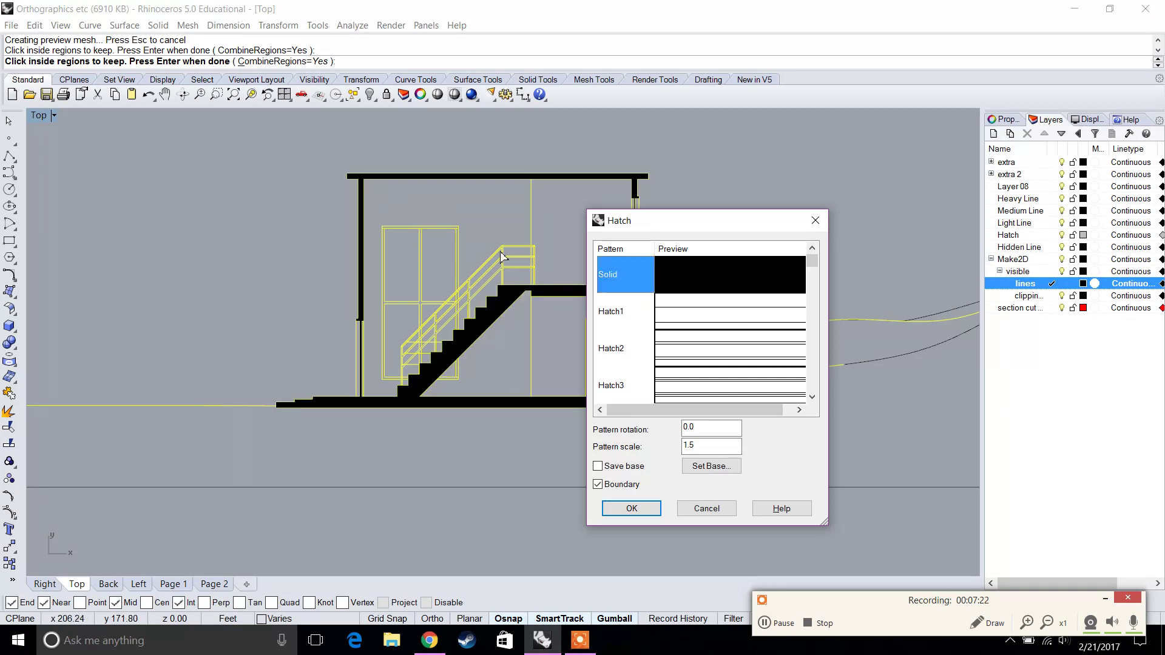
{"action": "scroll", "coordinate": [809, 277], "scroll_direction": "down", "scroll_amount": 3}
{"action": "scroll", "coordinate": [809, 276], "scroll_direction": "up", "scroll_amount": 1}
{"action": "scroll", "coordinate": [813, 252], "scroll_direction": "up", "scroll_amount": 2}
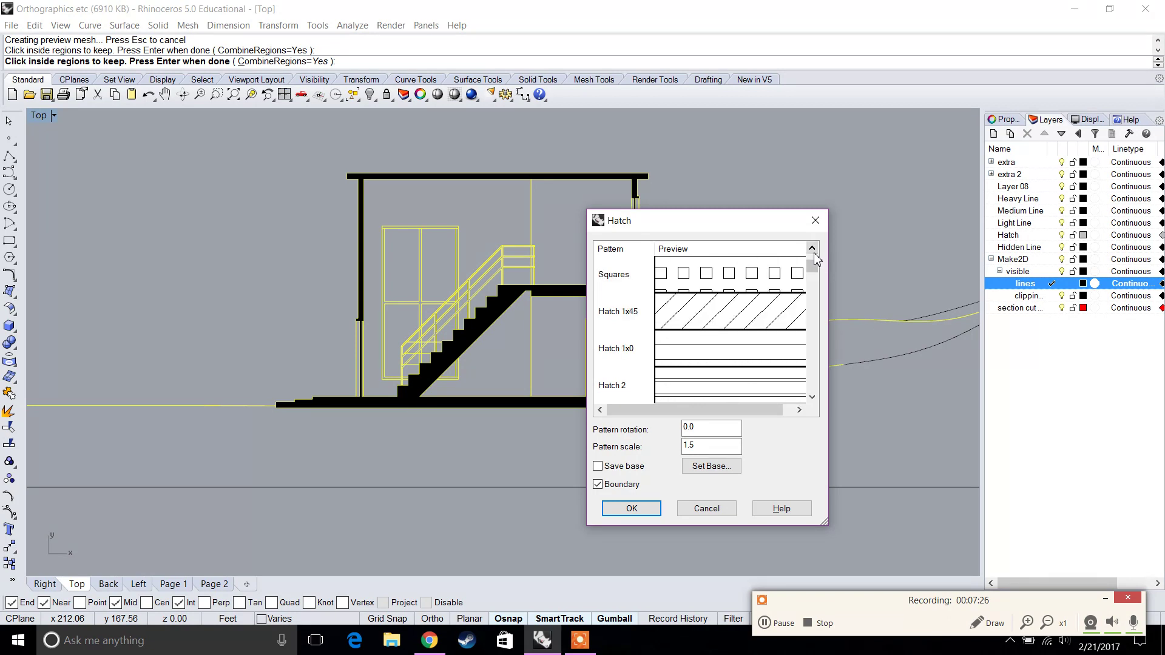
{"action": "left_click", "coordinate": [750, 305]}
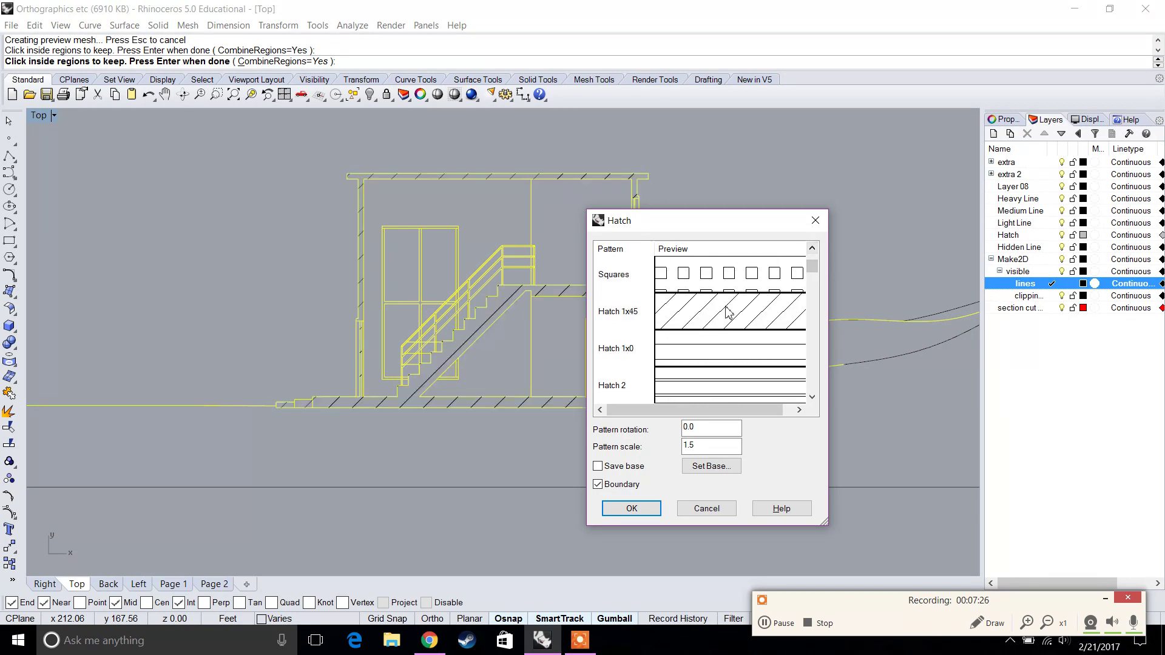
{"action": "double_click", "coordinate": [707, 446]}
{"action": "type", "text": ".5"}
{"action": "key", "text": "BackSpace"}
{"action": "key", "text": "BackSpace"}
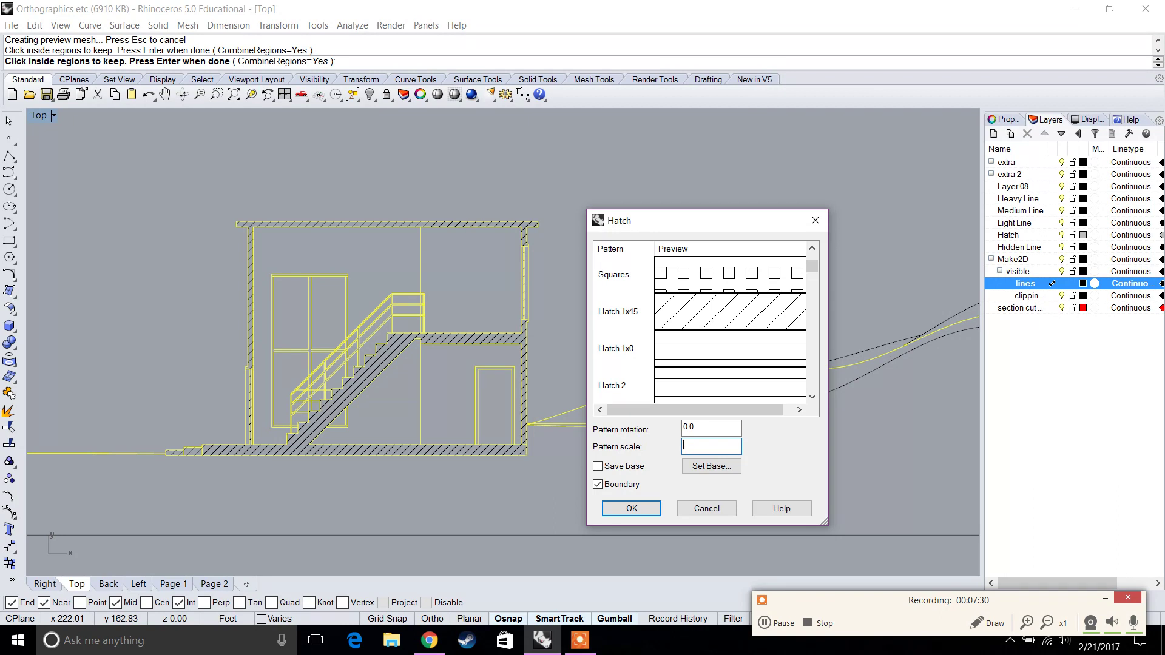
{"action": "type", "text": ".25"}
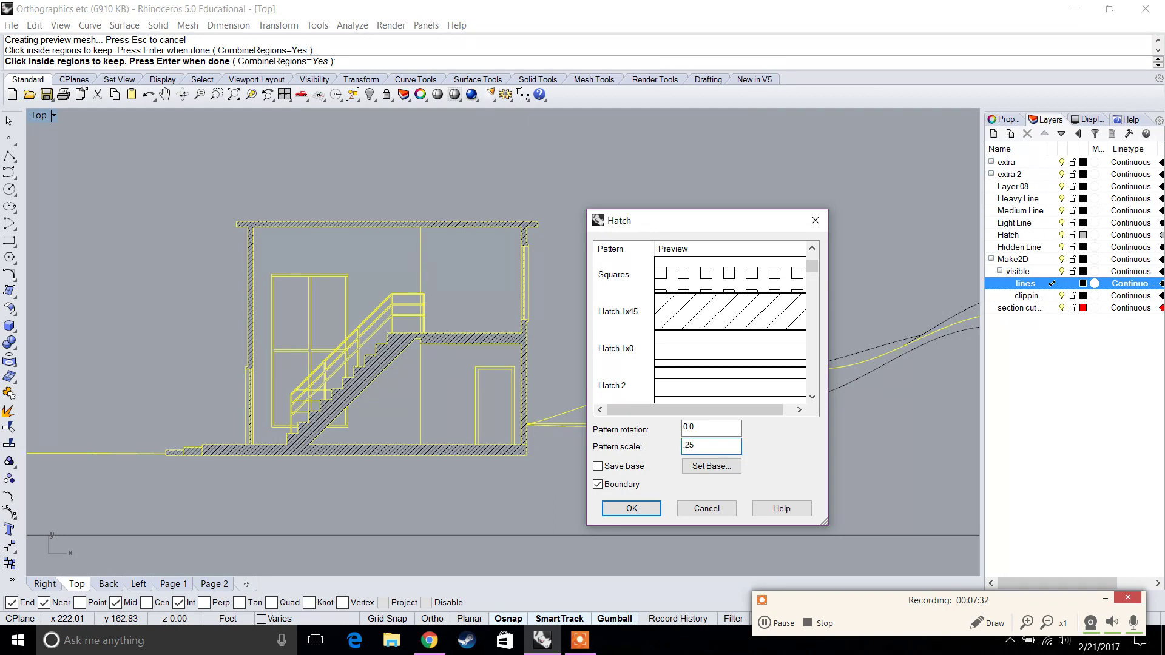
{"action": "key", "text": "Return"}
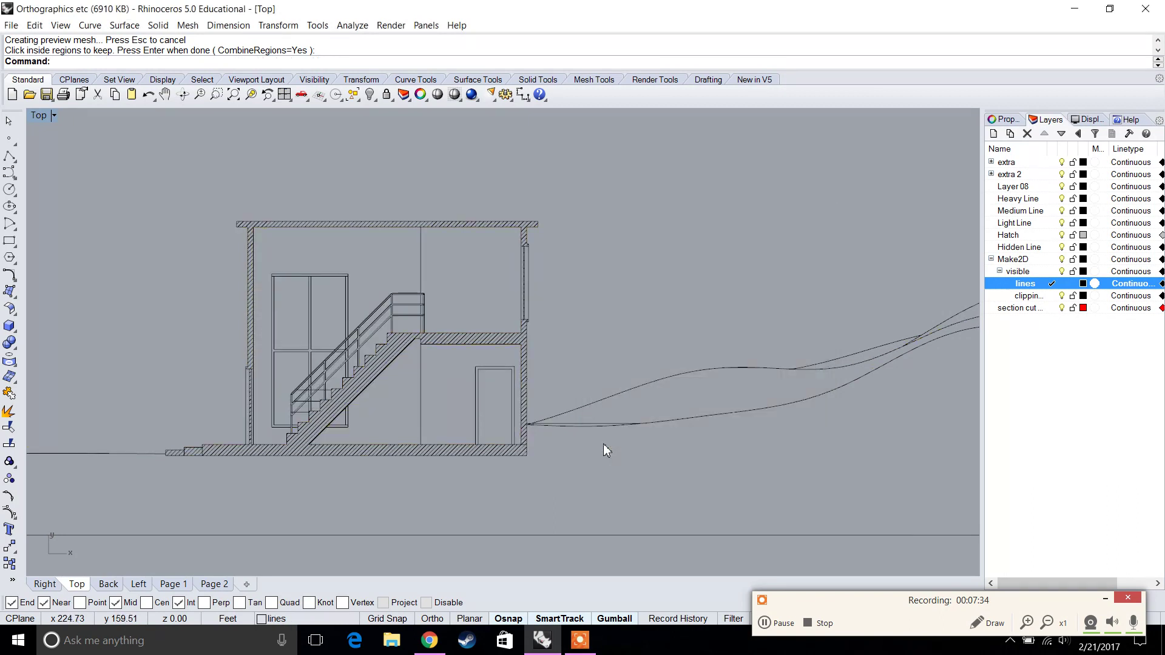
{"action": "key", "text": "ctrl+z"}
Repeat the hatch on the lengthwise section's house linework and pick the roof, wall, stair, slab and entrance step regions to keep.
{"action": "key", "text": "Return"}
{"action": "left_click_drag", "start_coordinate": [578, 493], "coordinate": [157, 194]}
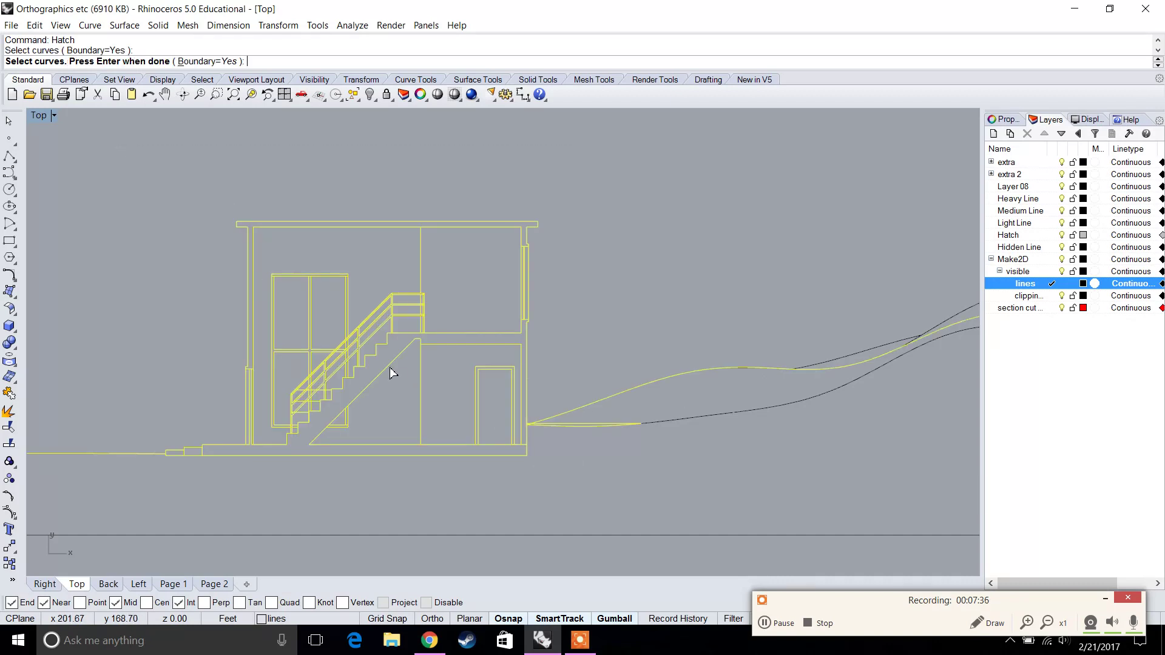
{"action": "key", "text": "Return"}
{"action": "scroll", "coordinate": [383, 360], "scroll_direction": "up", "scroll_amount": 10}
{"action": "left_click", "coordinate": [385, 362]}
{"action": "scroll", "coordinate": [268, 273], "scroll_direction": "down", "scroll_amount": 5}
{"action": "scroll", "coordinate": [273, 253], "scroll_direction": "up", "scroll_amount": 3}
{"action": "scroll", "coordinate": [409, 278], "scroll_direction": "up", "scroll_amount": 4}
{"action": "scroll", "coordinate": [376, 399], "scroll_direction": "down", "scroll_amount": 5}
{"action": "scroll", "coordinate": [281, 474], "scroll_direction": "up", "scroll_amount": 4}
{"action": "scroll", "coordinate": [613, 317], "scroll_direction": "down", "scroll_amount": 5}
{"action": "scroll", "coordinate": [573, 346], "scroll_direction": "up", "scroll_amount": 6}
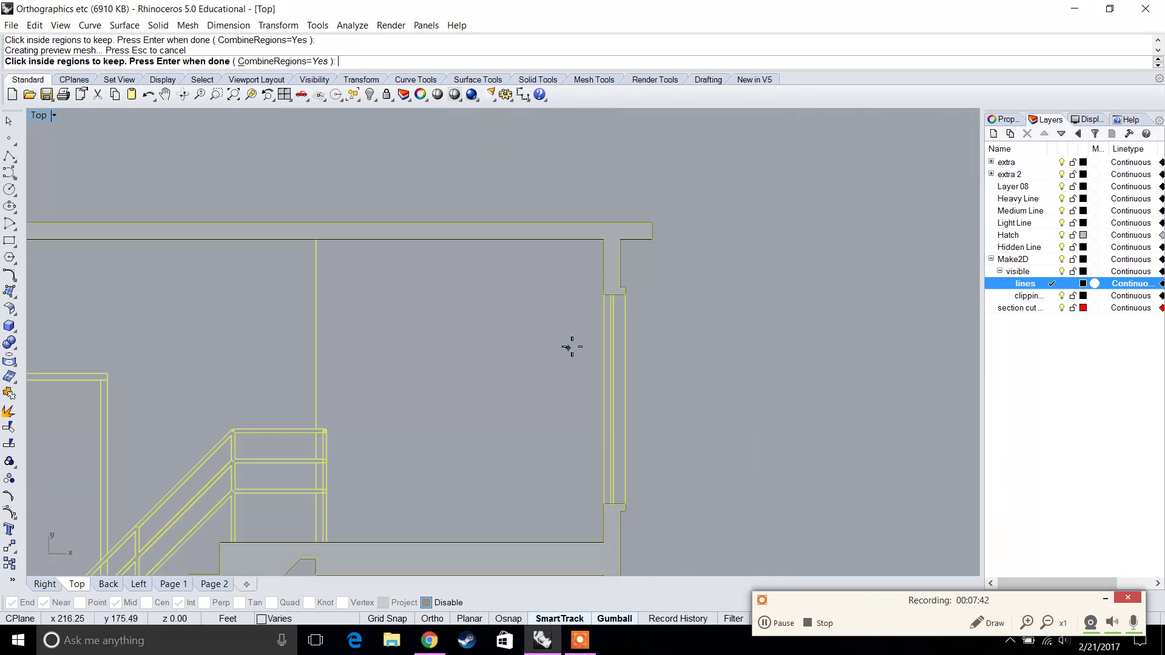
{"action": "scroll", "coordinate": [631, 283], "scroll_direction": "down", "scroll_amount": 5}
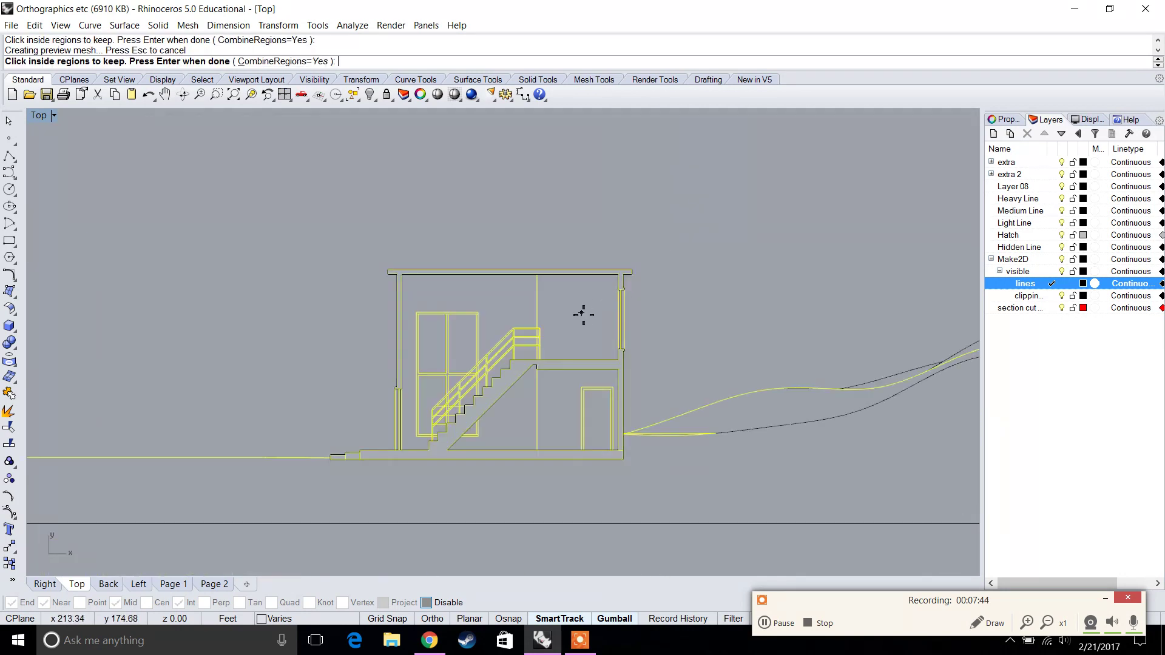
Set the pattern scale to 0.15 and apply the diagonal Hatch 1x45 pattern to the lengthwise section's cut regions.
{"action": "key", "text": "Return"}
{"action": "left_click", "coordinate": [715, 446]}
{"action": "key", "text": "BackSpace"}
{"action": "type", "text": ".15"}
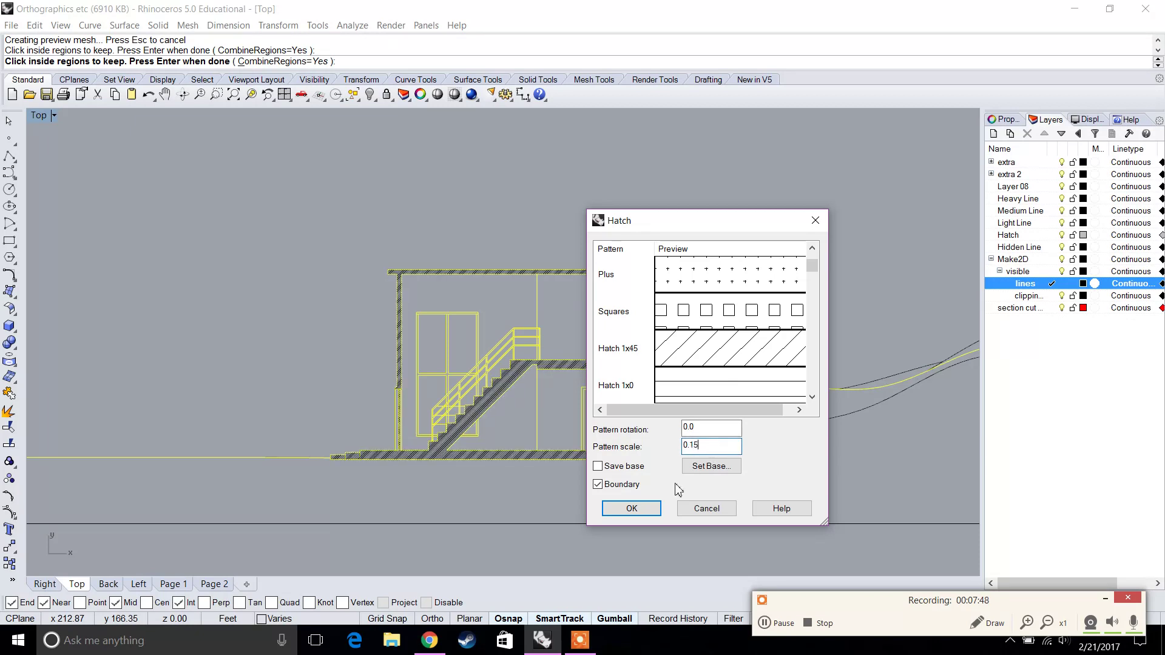
{"action": "left_click", "coordinate": [631, 510]}
{"action": "scroll", "coordinate": [506, 372], "scroll_direction": "down", "scroll_amount": 1}
{"action": "scroll", "coordinate": [526, 279], "scroll_direction": "up", "scroll_amount": 3}
{"action": "scroll", "coordinate": [442, 309], "scroll_direction": "down", "scroll_amount": 3}
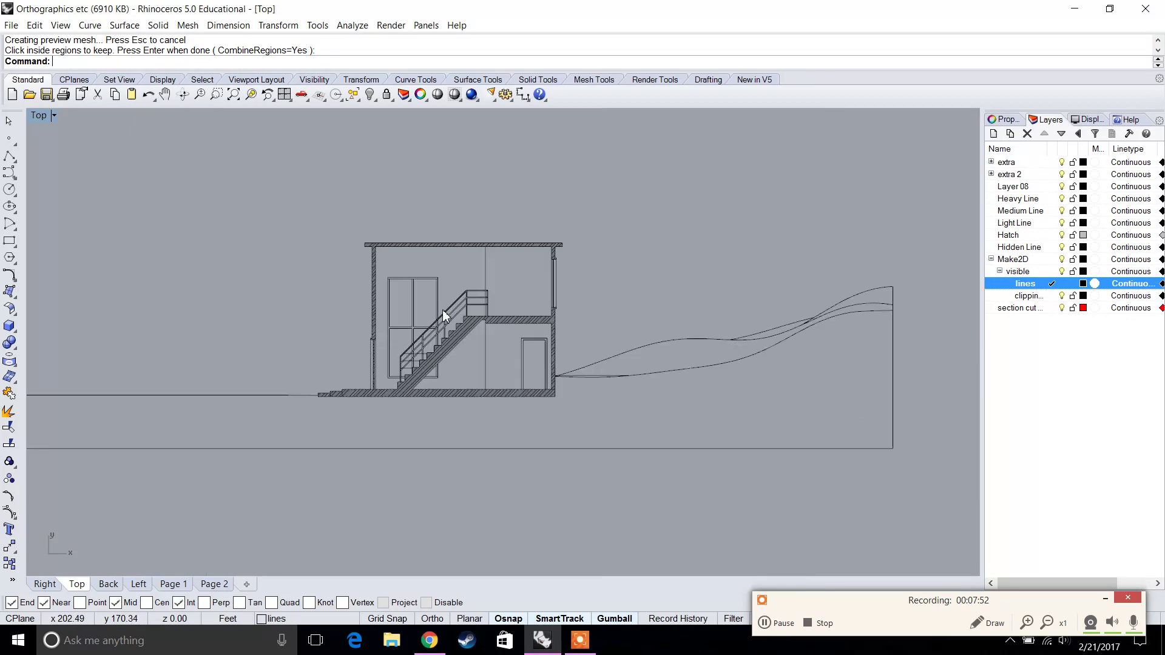
Start a hatch from the crosswise section's house linework, keeping the cut roof, wall and floor slab regions.
{"action": "scroll", "coordinate": [345, 327], "scroll_direction": "down", "scroll_amount": 3}
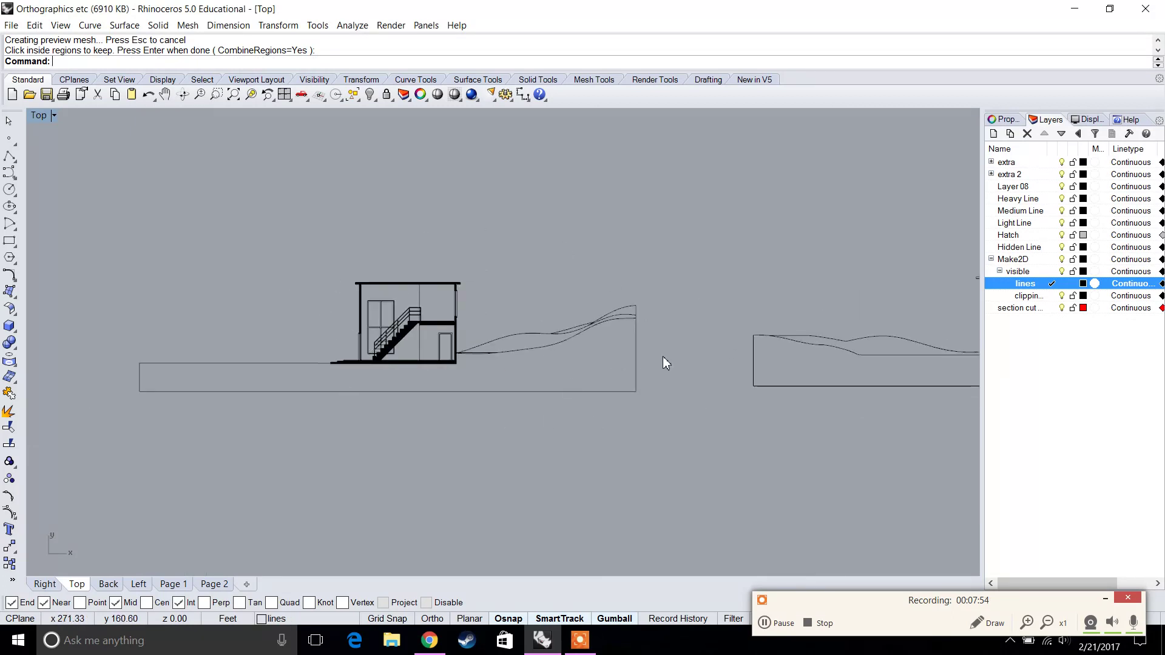
{"action": "scroll", "coordinate": [703, 359], "scroll_direction": "down", "scroll_amount": 6}
{"action": "right_click_drag", "start_coordinate": [832, 358], "coordinate": [525, 353]}
{"action": "scroll", "coordinate": [553, 358], "scroll_direction": "up", "scroll_amount": 10}
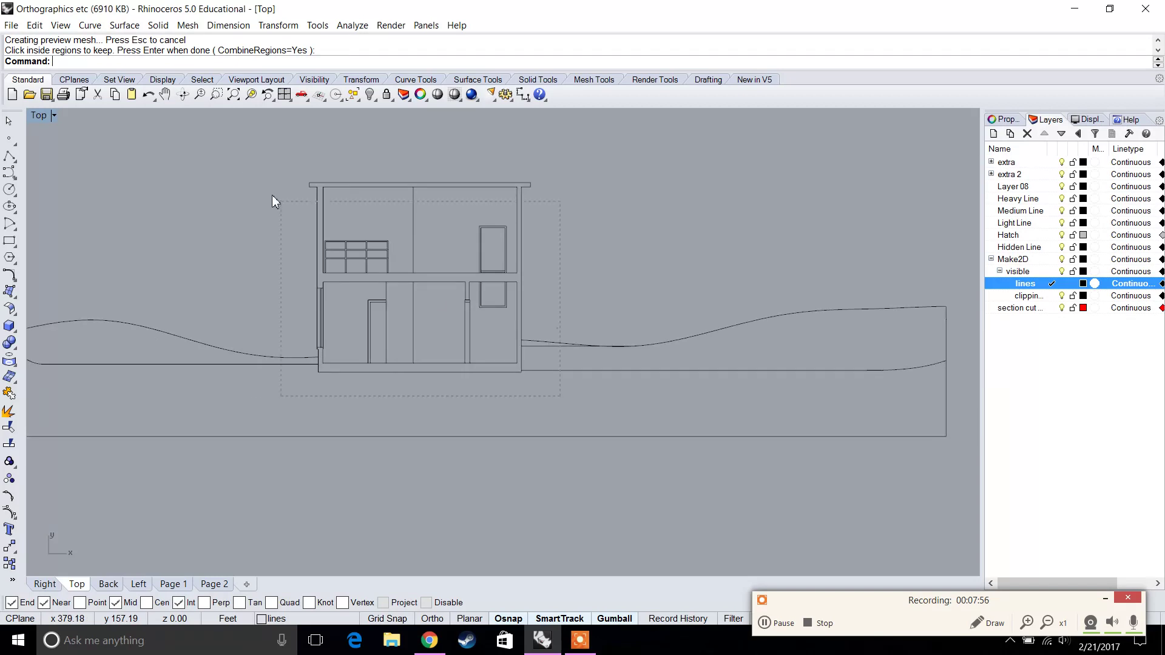
{"action": "left_click_drag", "start_coordinate": [272, 195], "coordinate": [265, 175]}
{"action": "right_click", "coordinate": [375, 259]}
{"action": "scroll", "coordinate": [326, 219], "scroll_direction": "up", "scroll_amount": 10}
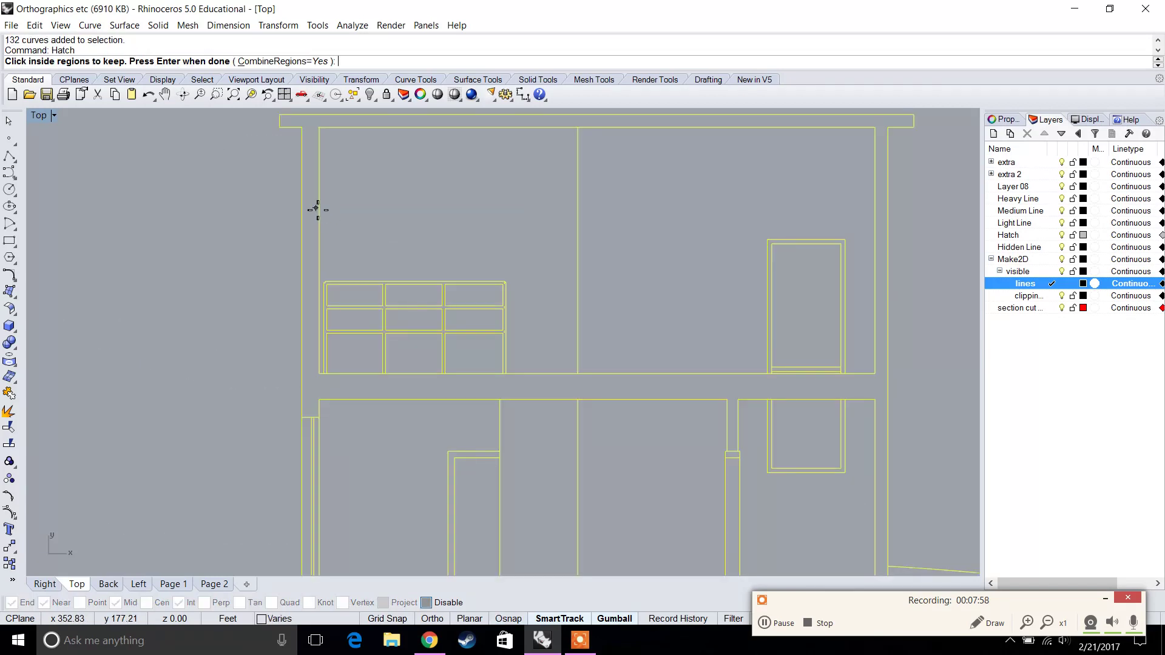
{"action": "left_click", "coordinate": [316, 209]}
{"action": "scroll", "coordinate": [575, 382], "scroll_direction": "up", "scroll_amount": 6}
{"action": "scroll", "coordinate": [397, 251], "scroll_direction": "up", "scroll_amount": 2}
{"action": "scroll", "coordinate": [424, 271], "scroll_direction": "down", "scroll_amount": 7}
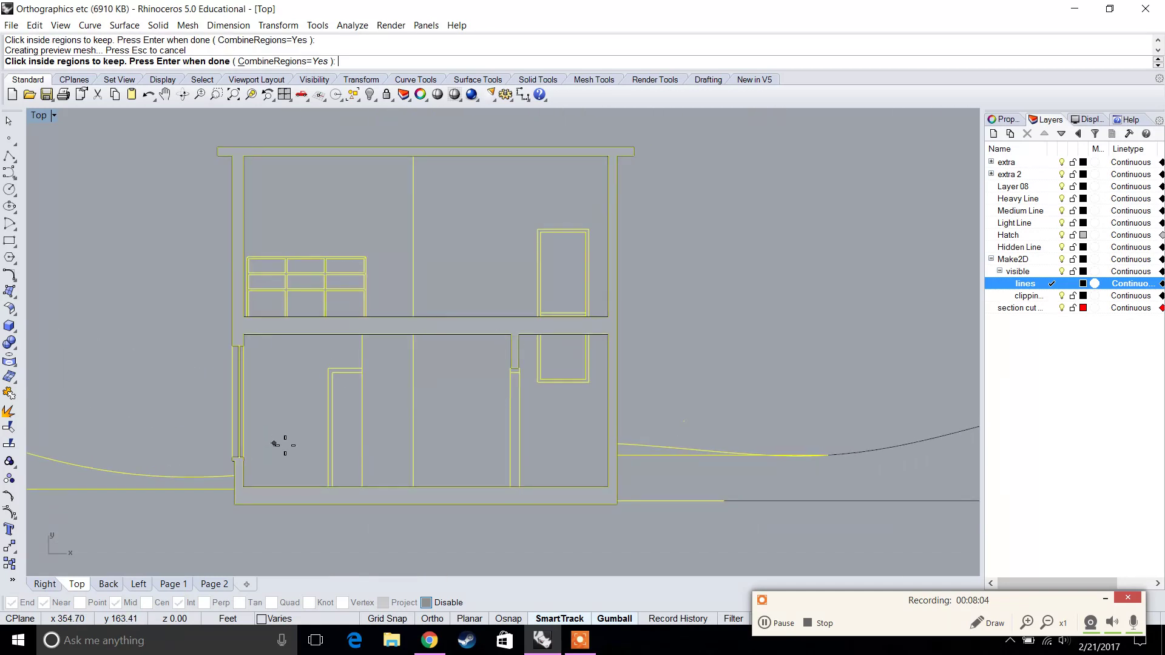
{"action": "scroll", "coordinate": [546, 371], "scroll_direction": "up", "scroll_amount": 5}
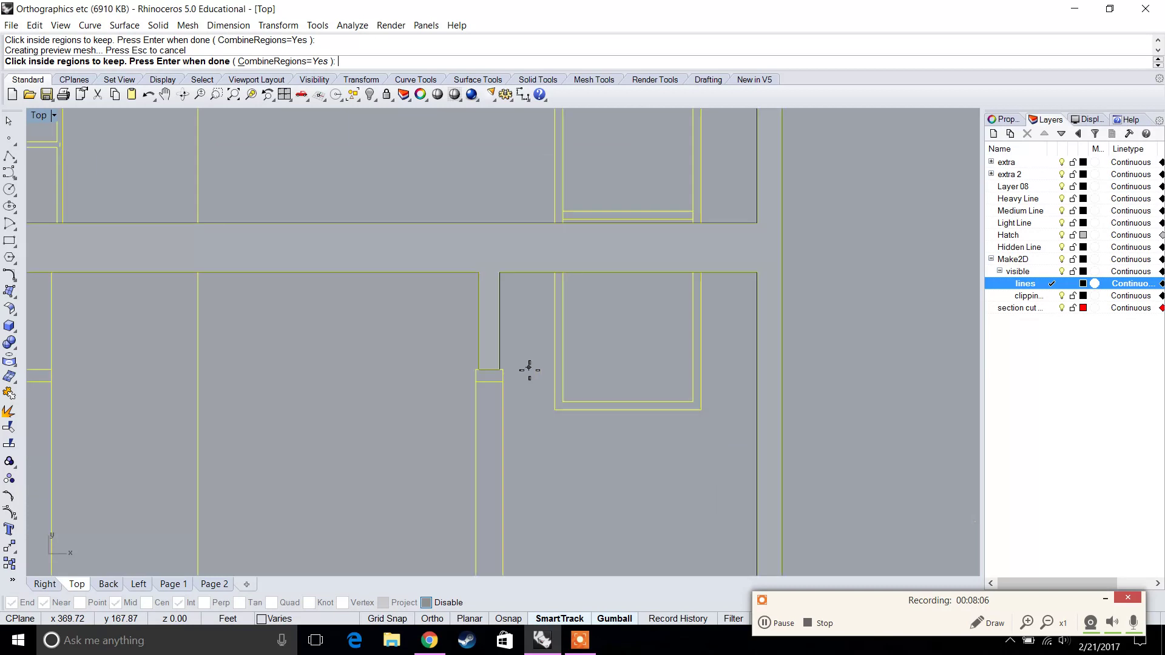
{"action": "scroll", "coordinate": [491, 381], "scroll_direction": "down", "scroll_amount": 5}
Apply the Hatch 1x45 pattern at scale 0.15 to the crosswise section's cut regions.
{"action": "key", "text": "Return"}
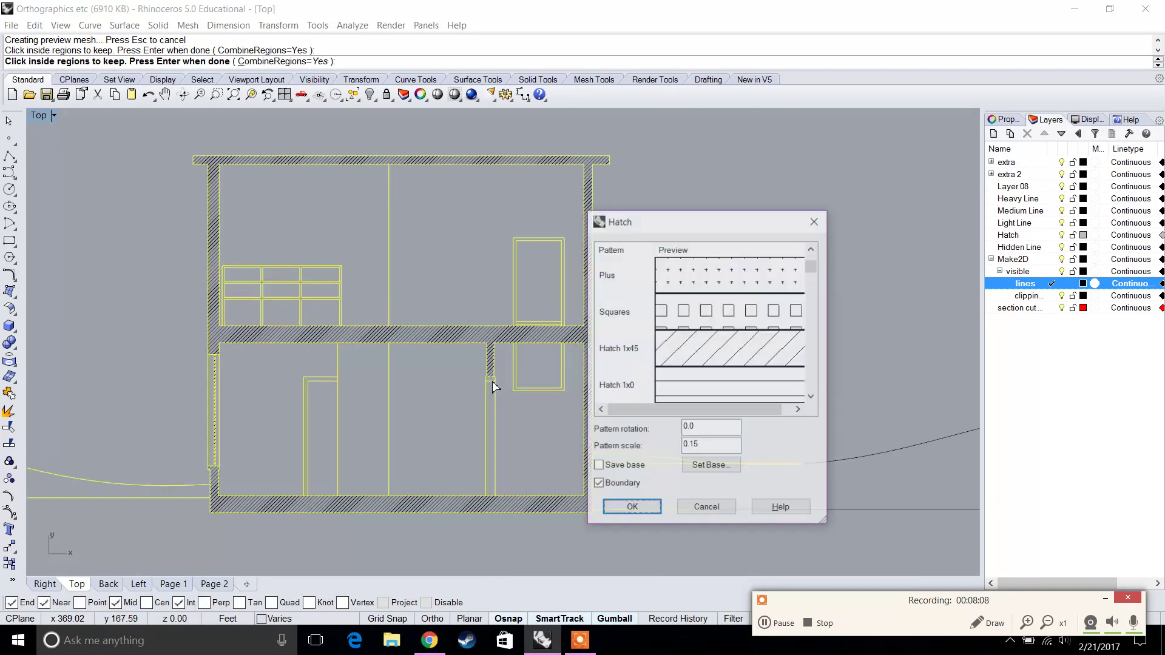
{"action": "left_click", "coordinate": [631, 509]}
{"action": "scroll", "coordinate": [490, 375], "scroll_direction": "down", "scroll_amount": 5}
{"action": "scroll", "coordinate": [272, 391], "scroll_direction": "up", "scroll_amount": 1}
{"action": "right_click_drag", "start_coordinate": [272, 390], "coordinate": [895, 369]}
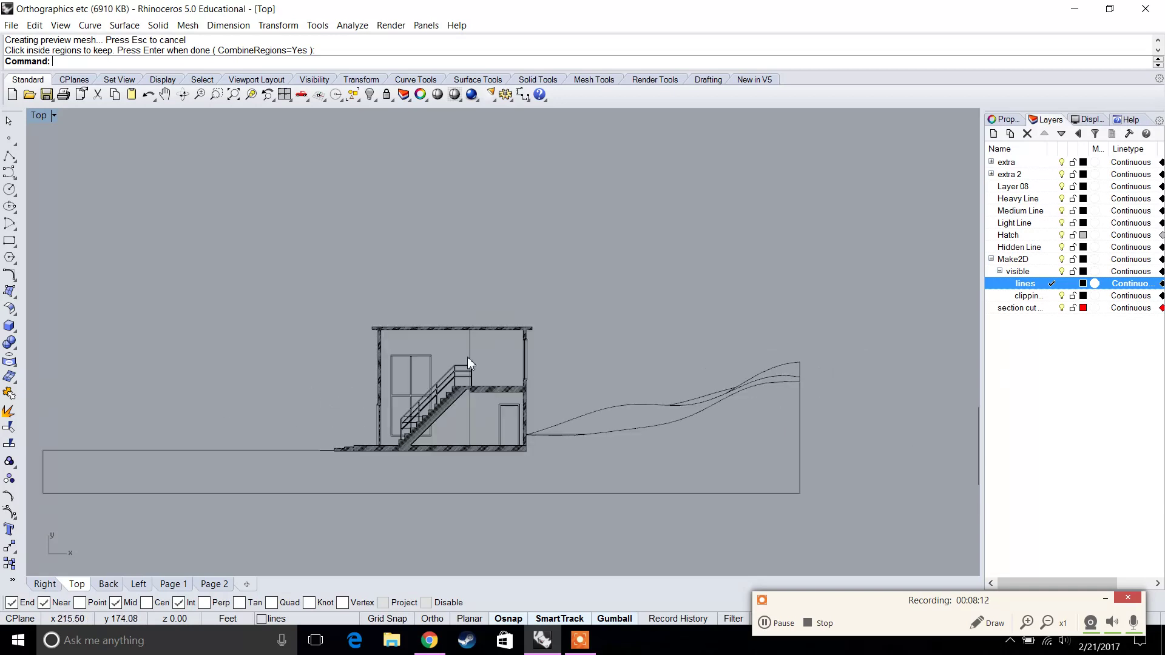
{"action": "scroll", "coordinate": [625, 507], "scroll_direction": "down", "scroll_amount": 2}
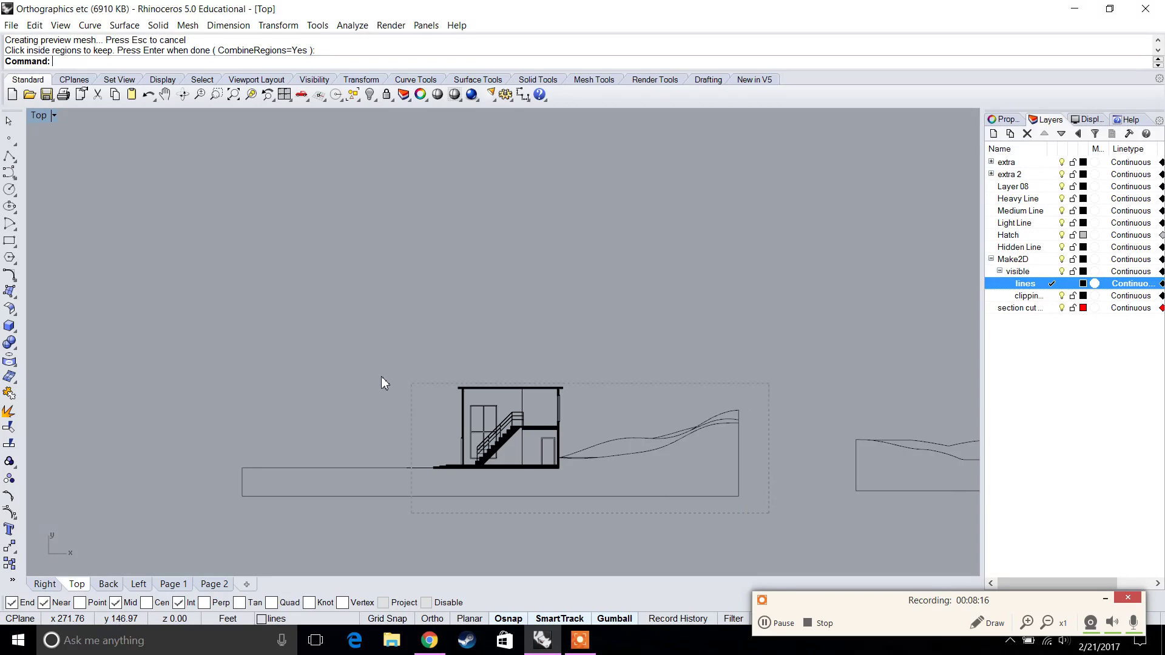
{"action": "left_click_drag", "start_coordinate": [381, 376], "coordinate": [192, 318]}
{"action": "right_click", "coordinate": [477, 473]}
{"action": "left_click", "coordinate": [442, 485]}
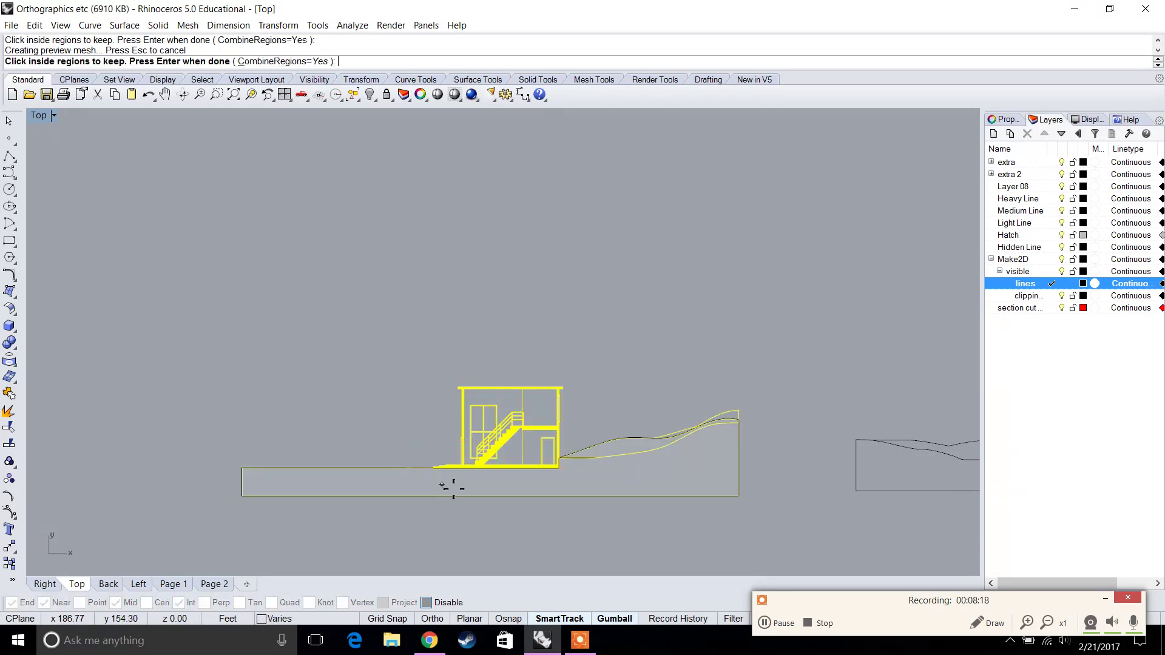
{"action": "scroll", "coordinate": [652, 455], "scroll_direction": "up", "scroll_amount": 5}
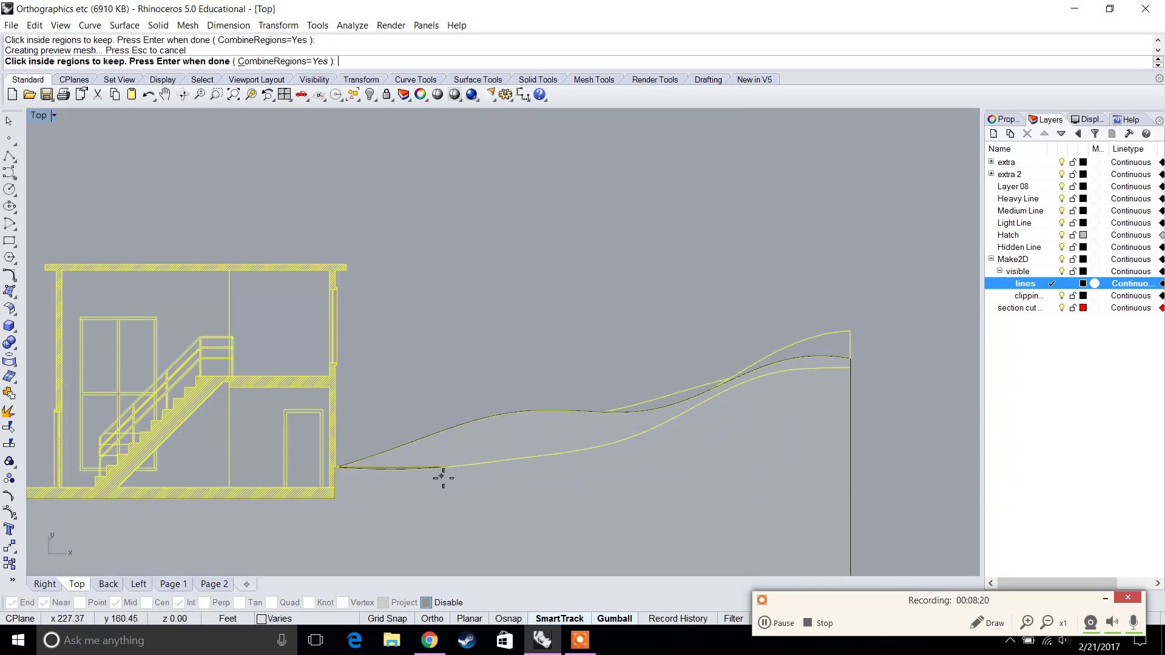
{"action": "scroll", "coordinate": [443, 478], "scroll_direction": "up", "scroll_amount": 3}
{"action": "scroll", "coordinate": [625, 440], "scroll_direction": "up", "scroll_amount": 4}
{"action": "scroll", "coordinate": [665, 447], "scroll_direction": "down", "scroll_amount": 3}
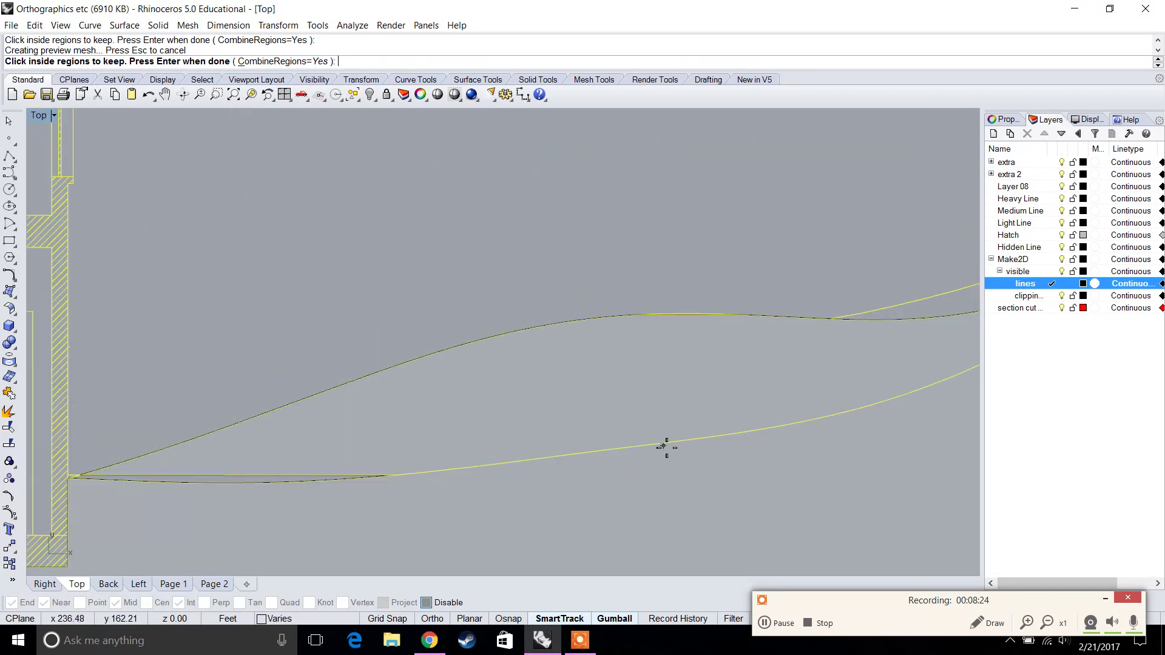
{"action": "key", "text": "Escape"}
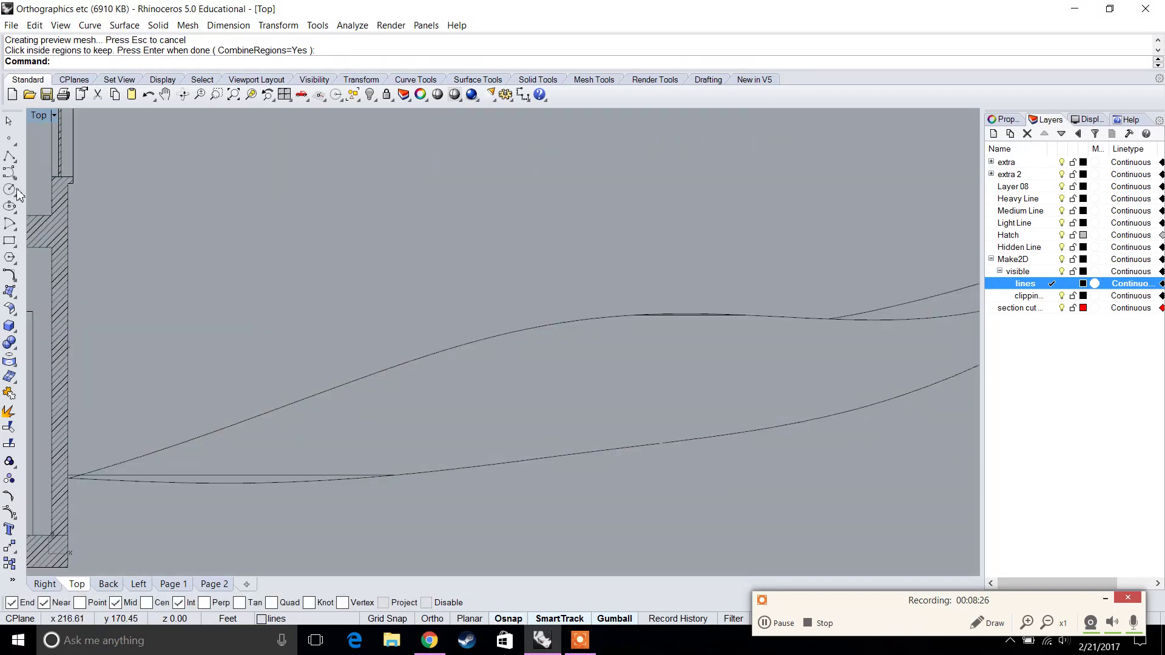
Bridge the small gap in the lengthwise section's terrain cut line with a short control point curve.
{"action": "left_click", "coordinate": [9, 173]}
{"action": "scroll", "coordinate": [704, 443], "scroll_direction": "up", "scroll_amount": 2}
{"action": "left_click", "coordinate": [742, 442]}
{"action": "left_click", "coordinate": [742, 441]}
{"action": "key", "text": "Return"}
{"action": "scroll", "coordinate": [741, 439], "scroll_direction": "down", "scroll_amount": 5}
{"action": "right_click_drag", "start_coordinate": [741, 439], "coordinate": [708, 407]}
Try to hatch the ground region of the lengthwise section from all of its selected linework.
{"action": "left_click_drag", "start_coordinate": [791, 456], "coordinate": [408, 341]}
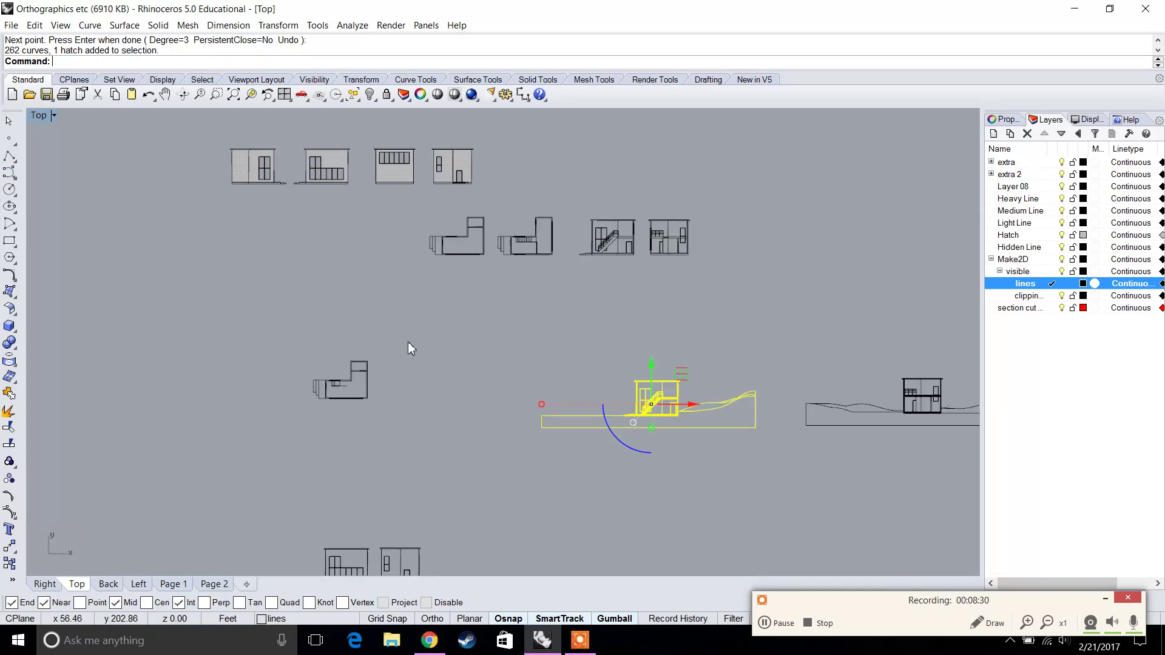
{"action": "type", "text": "hatch"}
{"action": "key", "text": "Return"}
{"action": "scroll", "coordinate": [751, 440], "scroll_direction": "up", "scroll_amount": 3}
{"action": "left_click", "coordinate": [618, 378]}
{"action": "key", "text": "Return"}
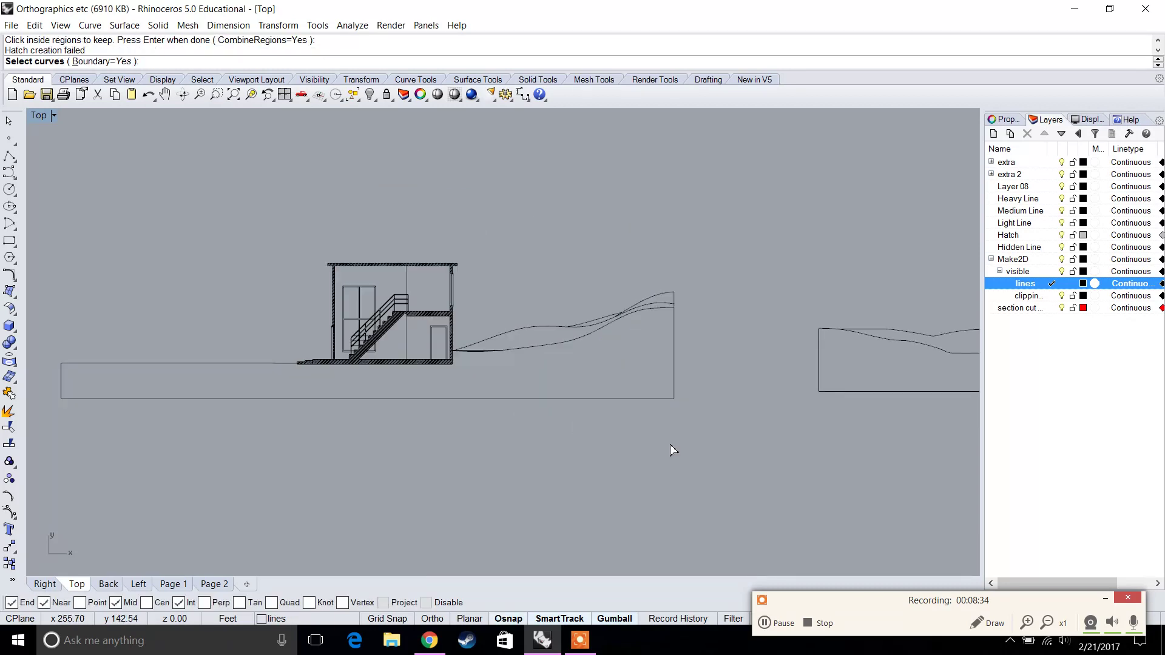
Hatch the ground below the house and terrain line in the lengthwise section with Hatch 1x45 at scale 0.15.
{"action": "left_click_drag", "start_coordinate": [212, 271], "coordinate": [51, 187]}
{"action": "key", "text": "Return"}
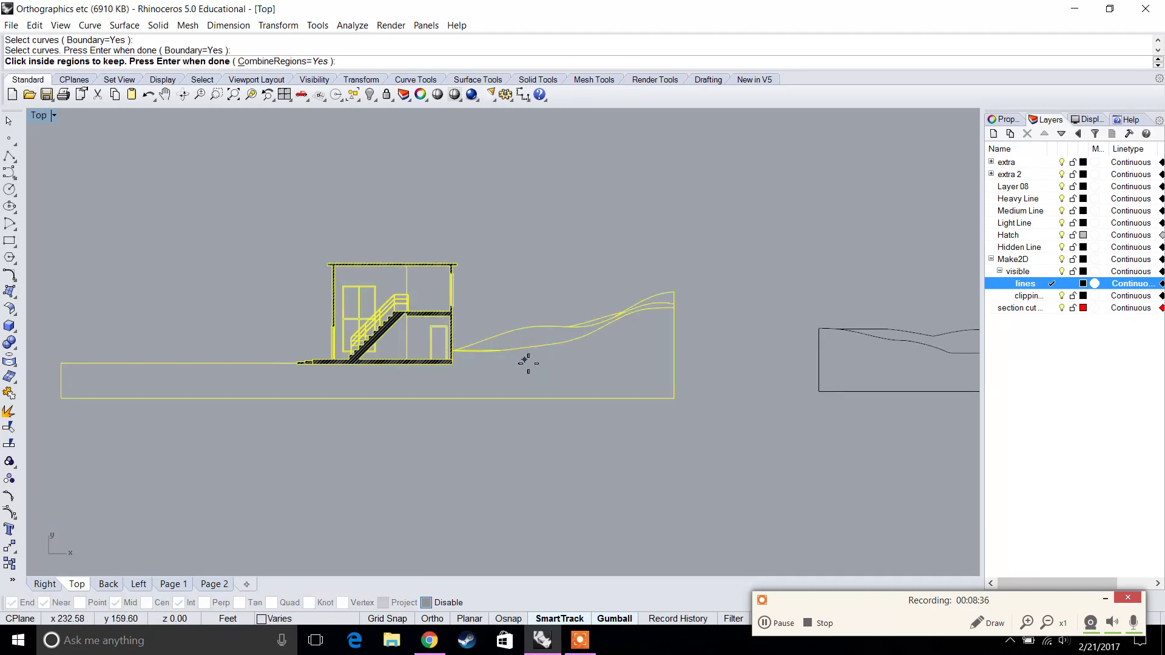
{"action": "left_click", "coordinate": [474, 379]}
{"action": "key", "text": "Return"}
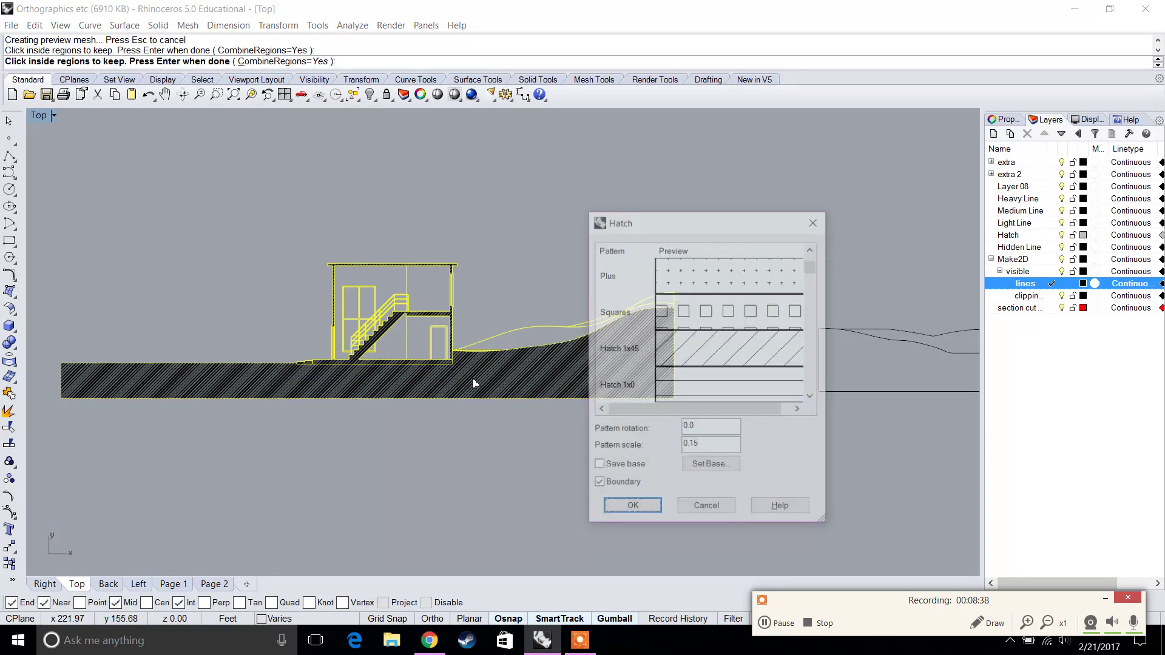
{"action": "left_click", "coordinate": [613, 513]}
{"action": "scroll", "coordinate": [428, 351], "scroll_direction": "up", "scroll_amount": 5}
Hatch the ground region of the crosswise section with the same diagonal pattern.
{"action": "scroll", "coordinate": [537, 384], "scroll_direction": "down", "scroll_amount": 8}
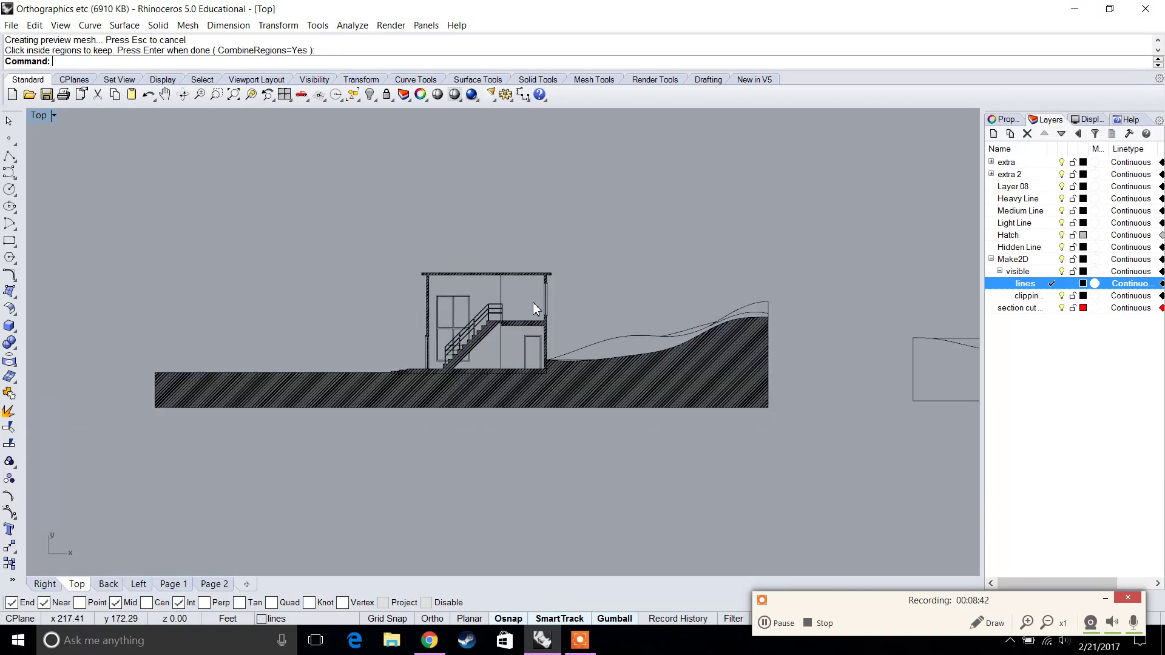
{"action": "left_click_drag", "start_coordinate": [546, 323], "coordinate": [548, 325]}
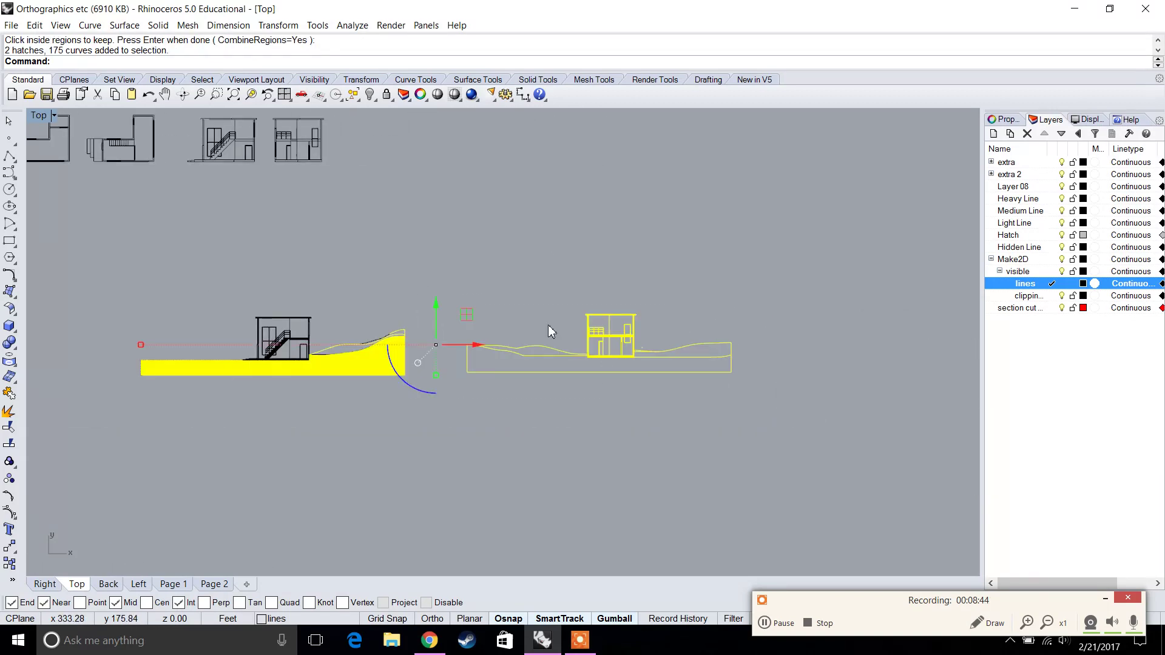
{"action": "key", "text": "Return"}
{"action": "scroll", "coordinate": [554, 364], "scroll_direction": "up", "scroll_amount": 8}
{"action": "left_click", "coordinate": [555, 364]}
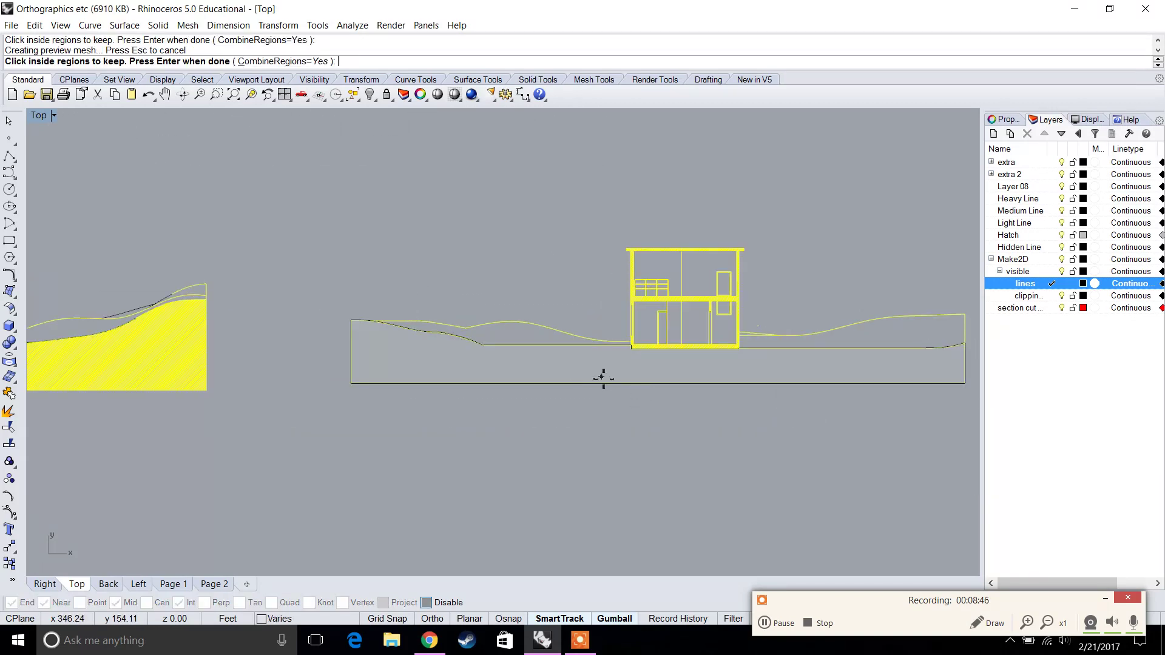
{"action": "key", "text": "Return"}
{"action": "key", "text": "Return"}
{"action": "key", "text": "Return"}
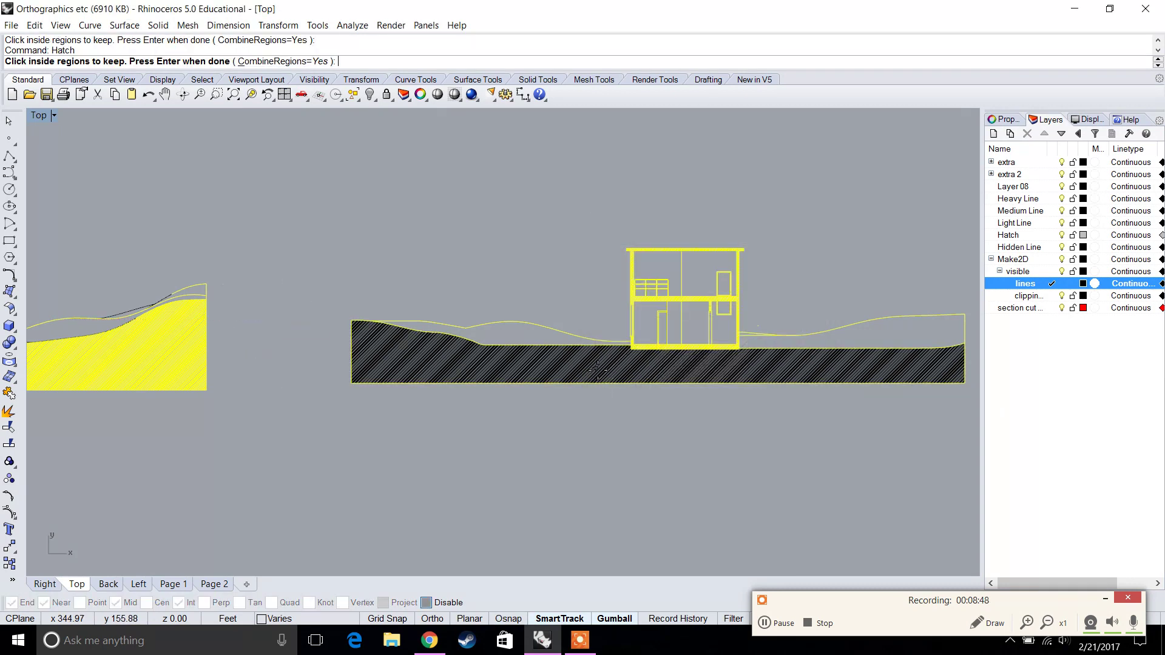
{"action": "key", "text": "Escape"}
Examine the hatching on both terrain sections and compare them with the floor plans, house sections and elevations.
{"action": "scroll", "coordinate": [607, 358], "scroll_direction": "down", "scroll_amount": 4}
{"action": "scroll", "coordinate": [553, 345], "scroll_direction": "up", "scroll_amount": 7}
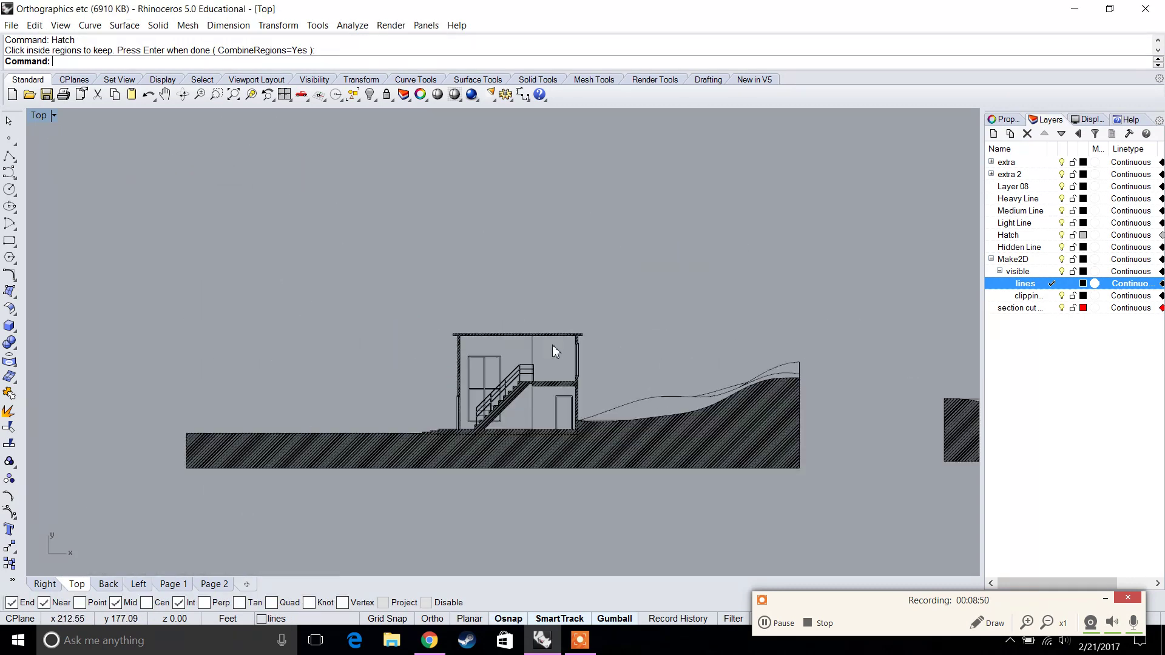
{"action": "scroll", "coordinate": [511, 409], "scroll_direction": "down", "scroll_amount": 5}
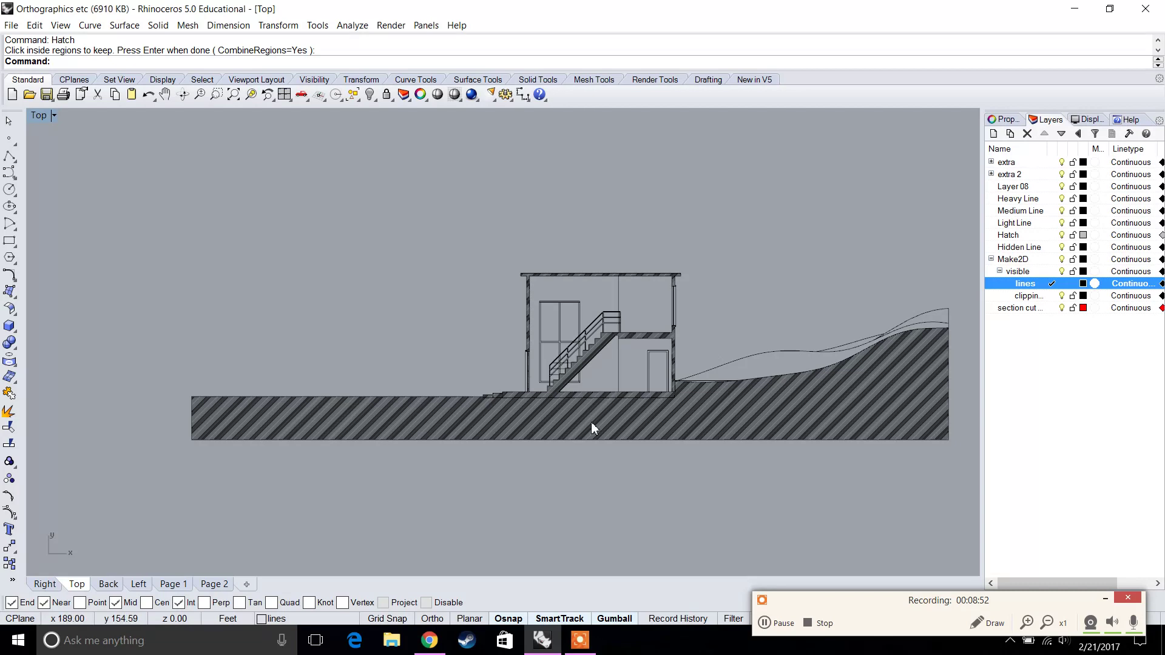
{"action": "scroll", "coordinate": [756, 427], "scroll_direction": "down", "scroll_amount": 5}
{"action": "scroll", "coordinate": [388, 371], "scroll_direction": "up", "scroll_amount": 10}
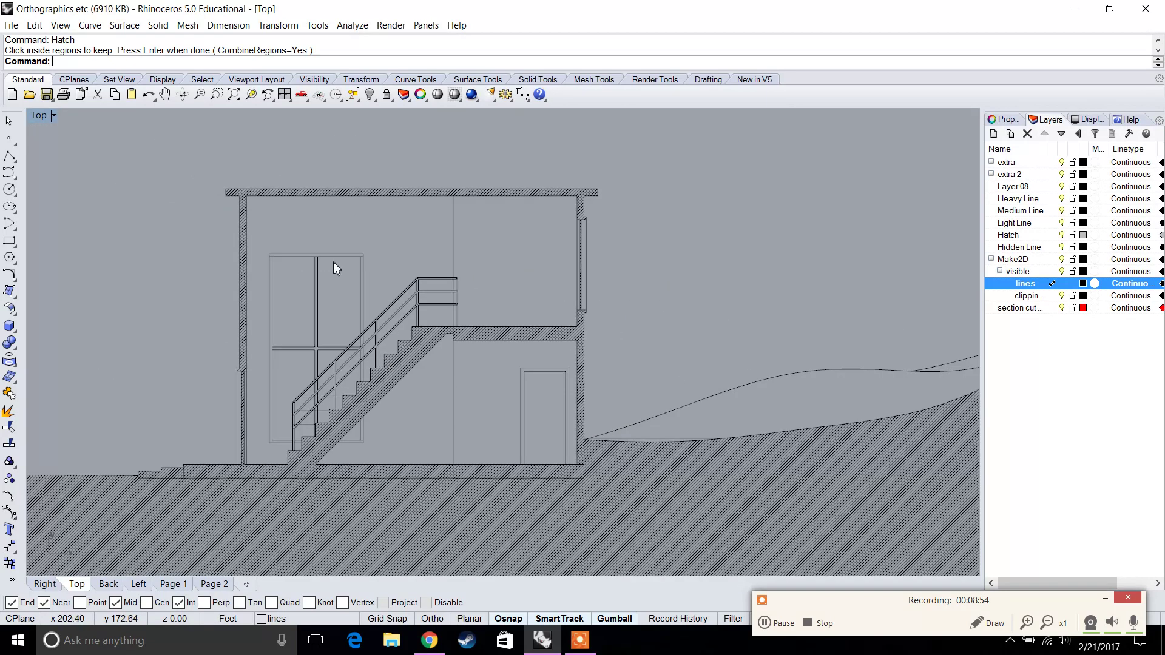
{"action": "scroll", "coordinate": [458, 412], "scroll_direction": "down", "scroll_amount": 6}
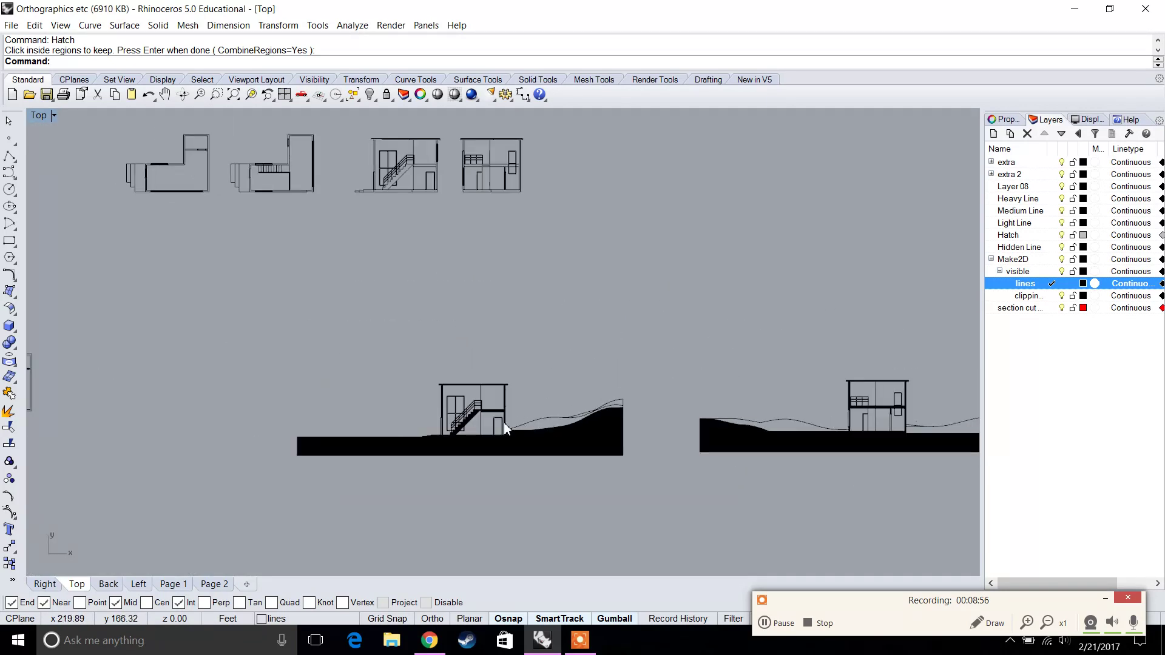
{"action": "scroll", "coordinate": [500, 425], "scroll_direction": "up", "scroll_amount": 5}
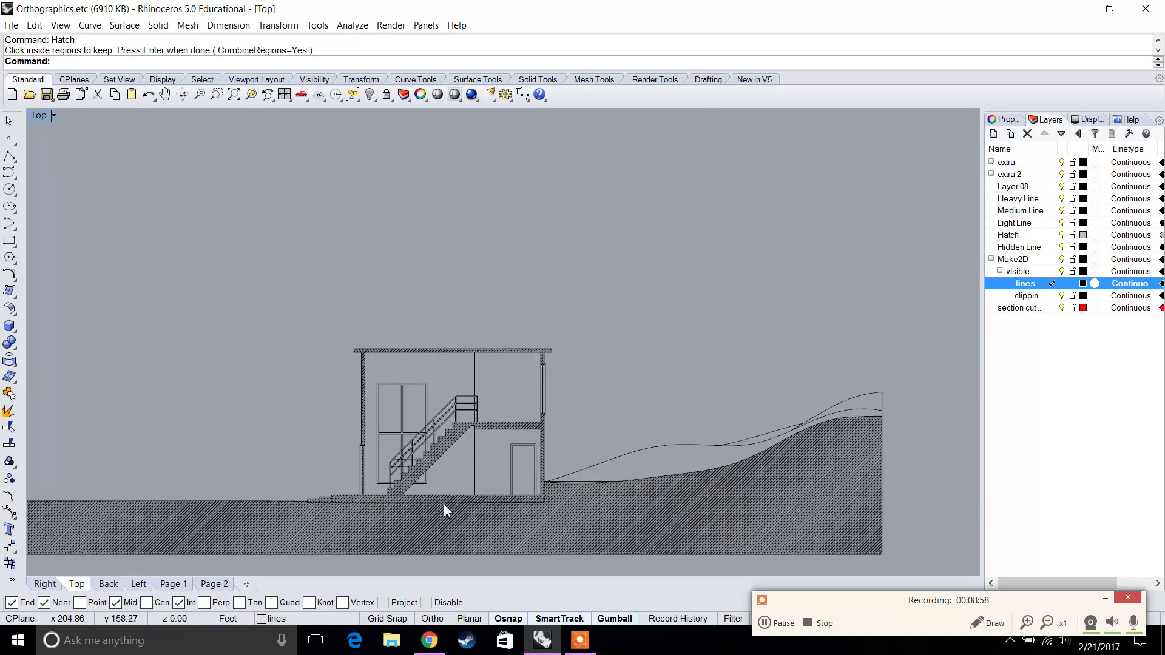
{"action": "scroll", "coordinate": [345, 354], "scroll_direction": "down", "scroll_amount": 5}
{"action": "scroll", "coordinate": [507, 394], "scroll_direction": "down", "scroll_amount": 3}
{"action": "scroll", "coordinate": [417, 300], "scroll_direction": "up", "scroll_amount": 4}
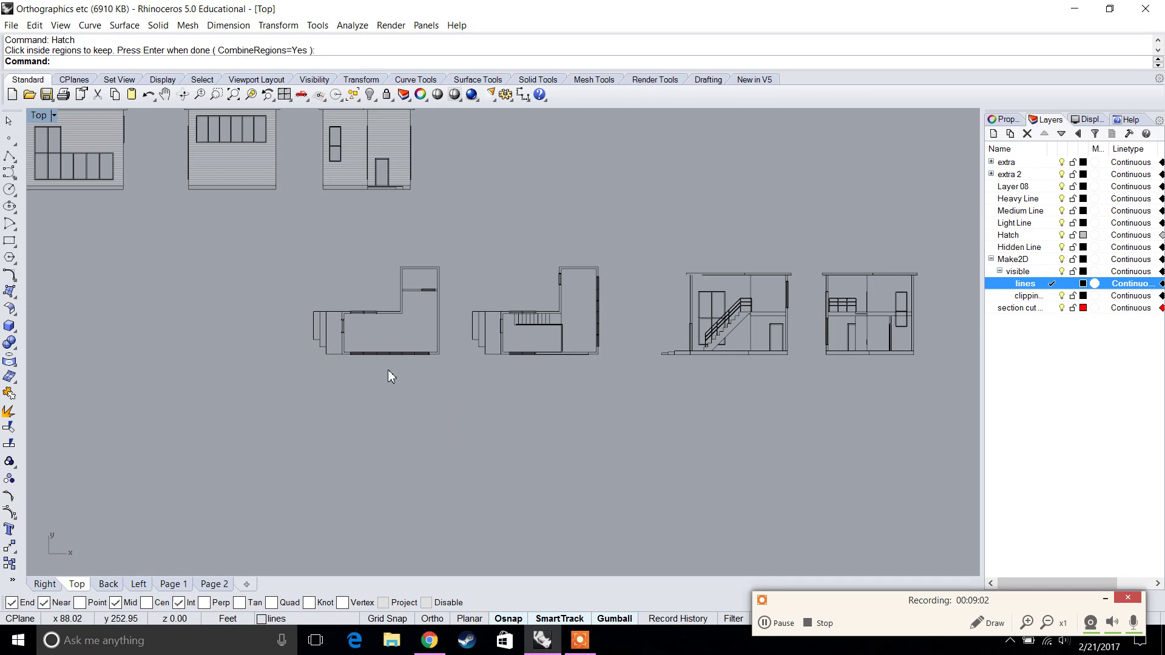
{"action": "scroll", "coordinate": [551, 403], "scroll_direction": "down", "scroll_amount": 4}
{"action": "scroll", "coordinate": [654, 380], "scroll_direction": "up", "scroll_amount": 4}
{"action": "scroll", "coordinate": [587, 371], "scroll_direction": "down", "scroll_amount": 3}
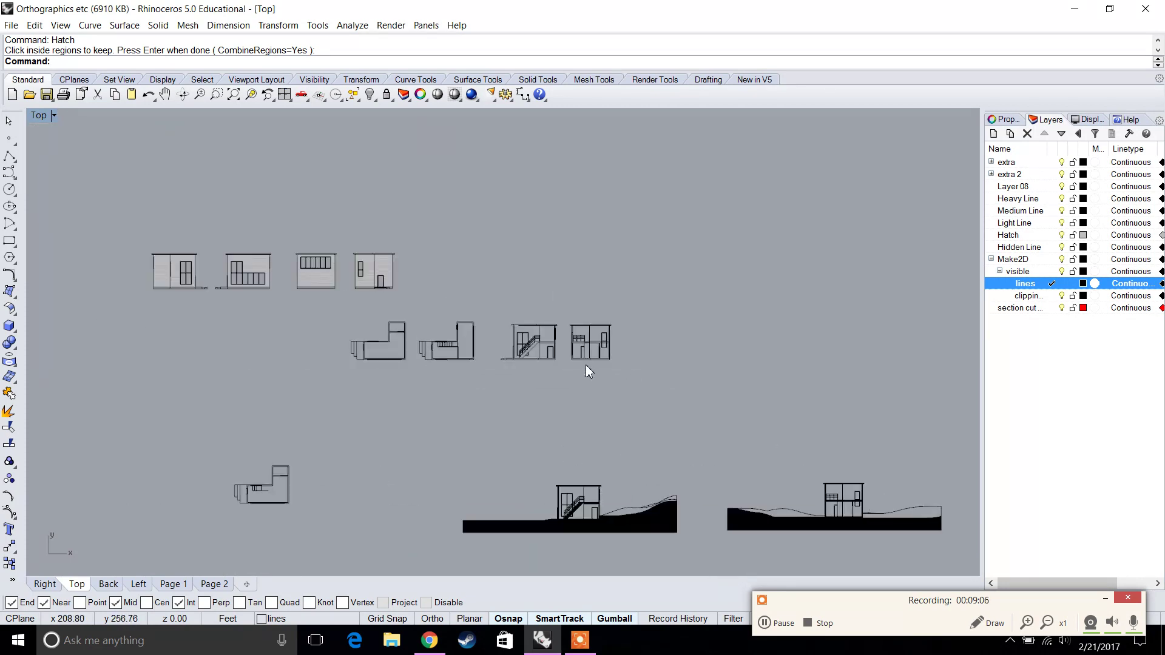
{"action": "scroll", "coordinate": [512, 354], "scroll_direction": "up", "scroll_amount": 2}
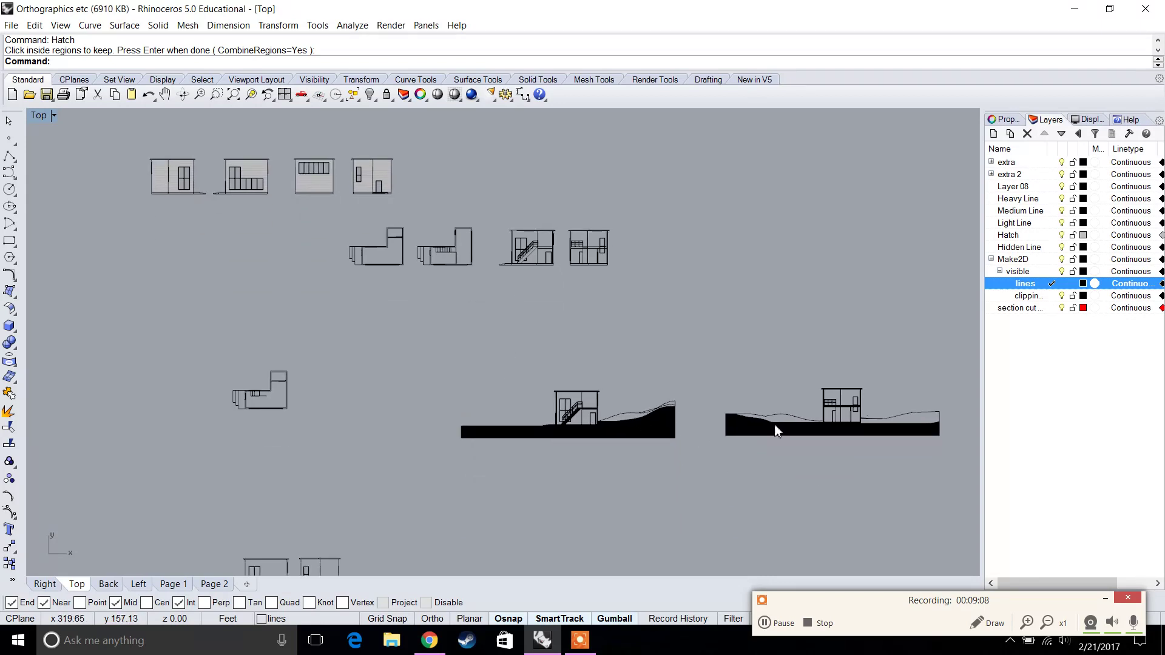
{"action": "scroll", "coordinate": [629, 419], "scroll_direction": "up", "scroll_amount": 3}
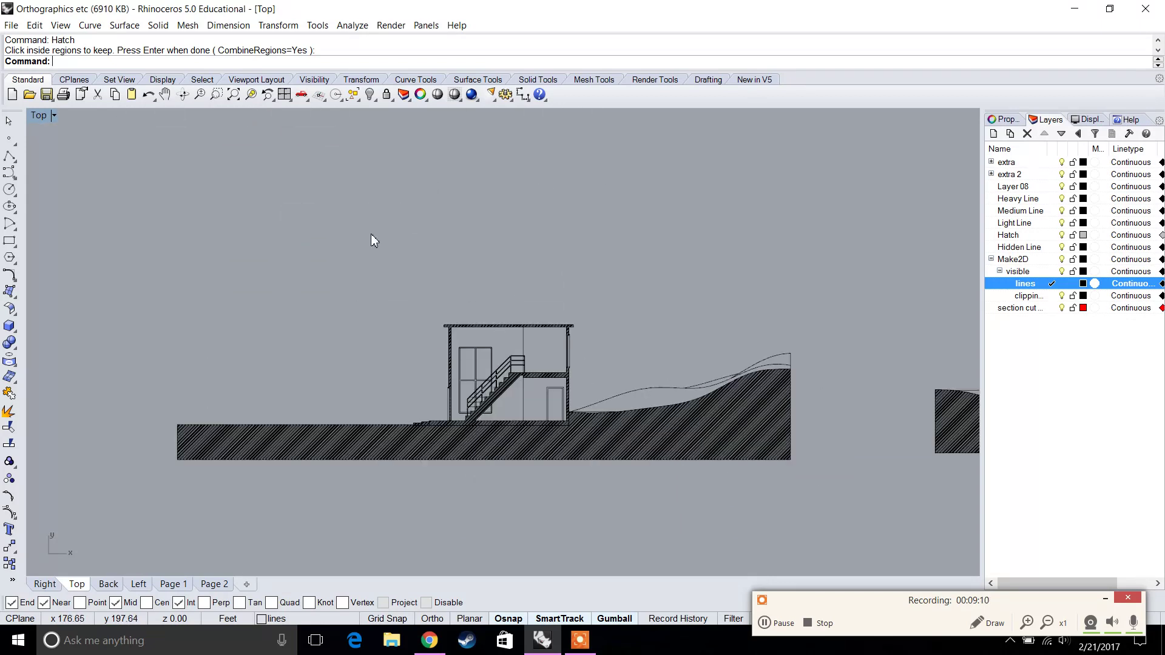
{"action": "right_click_drag", "start_coordinate": [293, 111], "coordinate": [344, 317]}
{"action": "scroll", "coordinate": [344, 307], "scroll_direction": "down", "scroll_amount": 4}
{"action": "right_click_drag", "start_coordinate": [522, 460], "coordinate": [468, 384]}
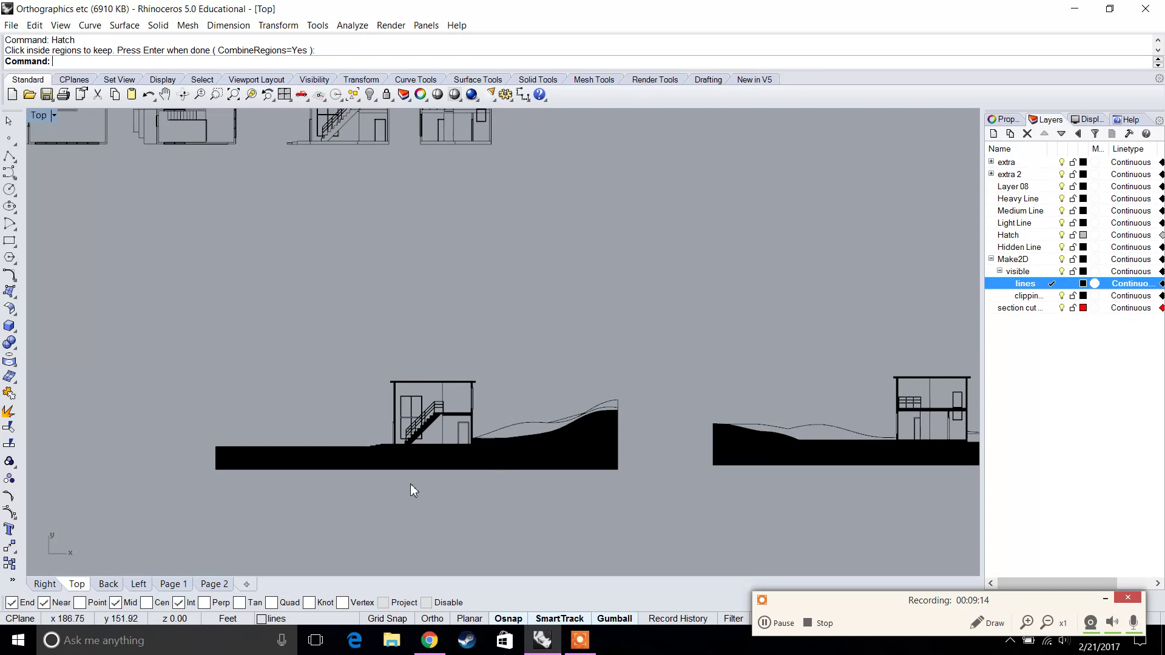